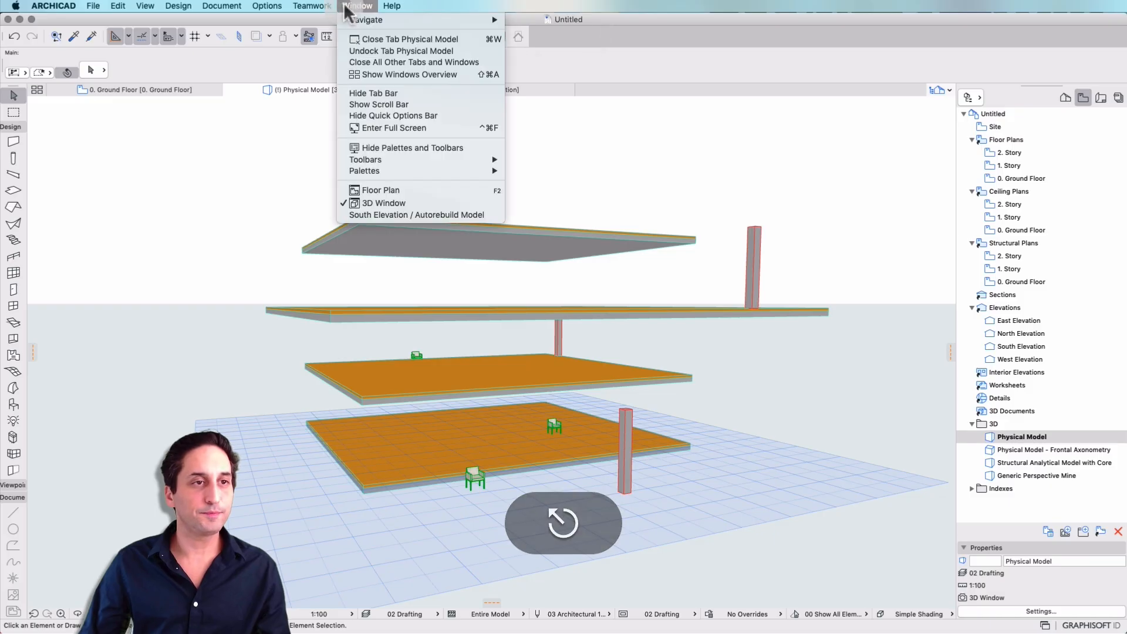
Open the toolbar customization settings and choose the Standard toolbar for editing.
mouse_move(482, 159)
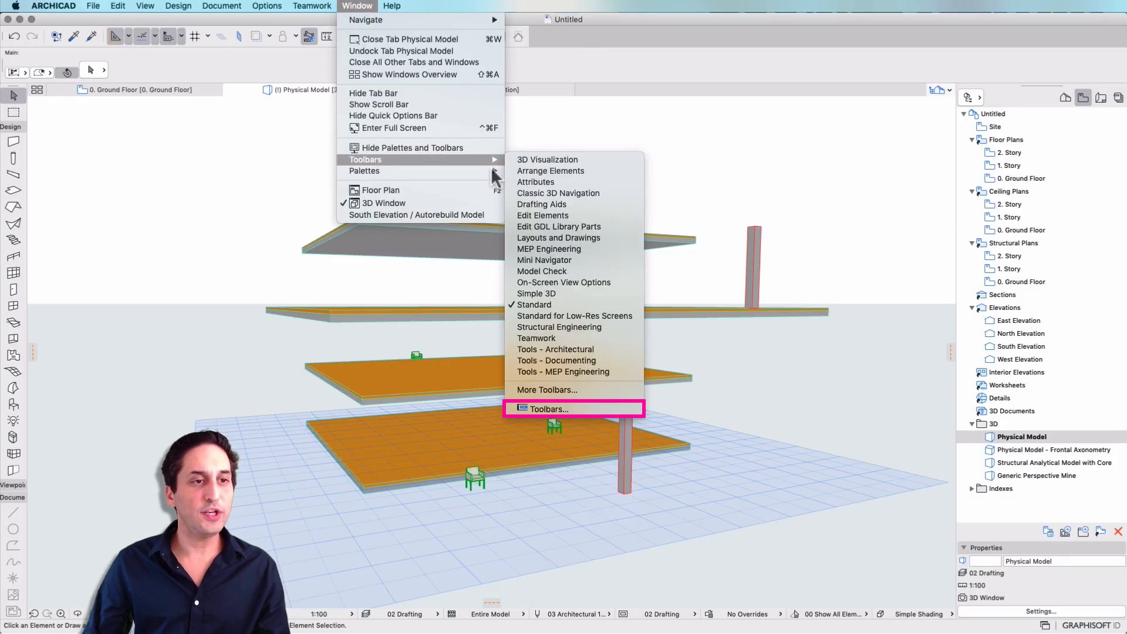
left_click(606, 409)
left_click(814, 172)
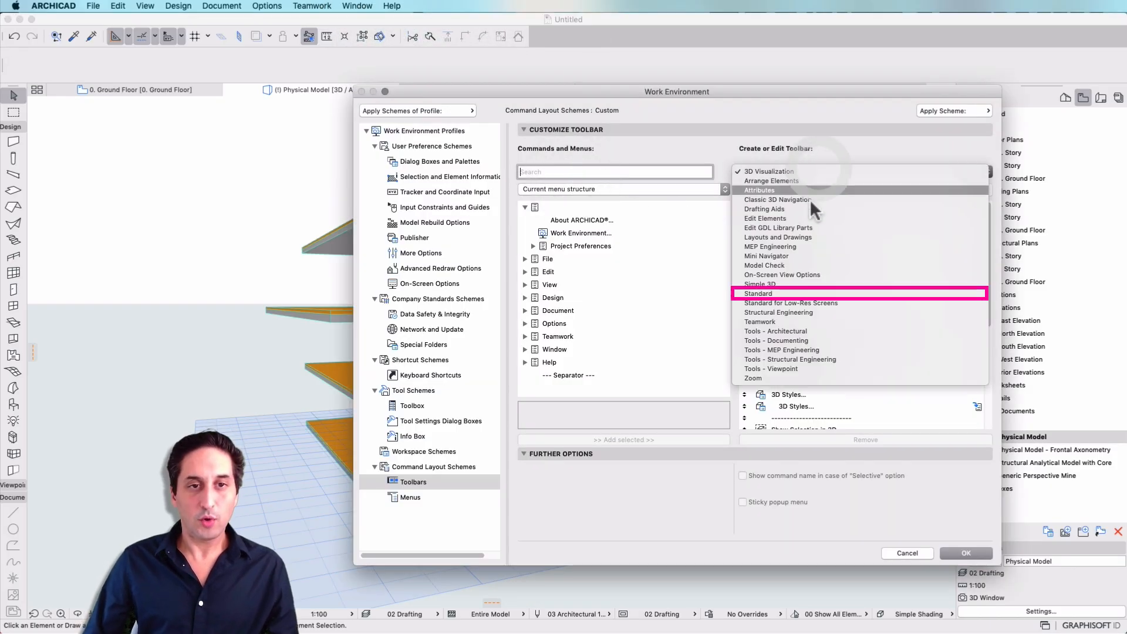
left_click(818, 294)
scroll(819, 356, "down", 8)
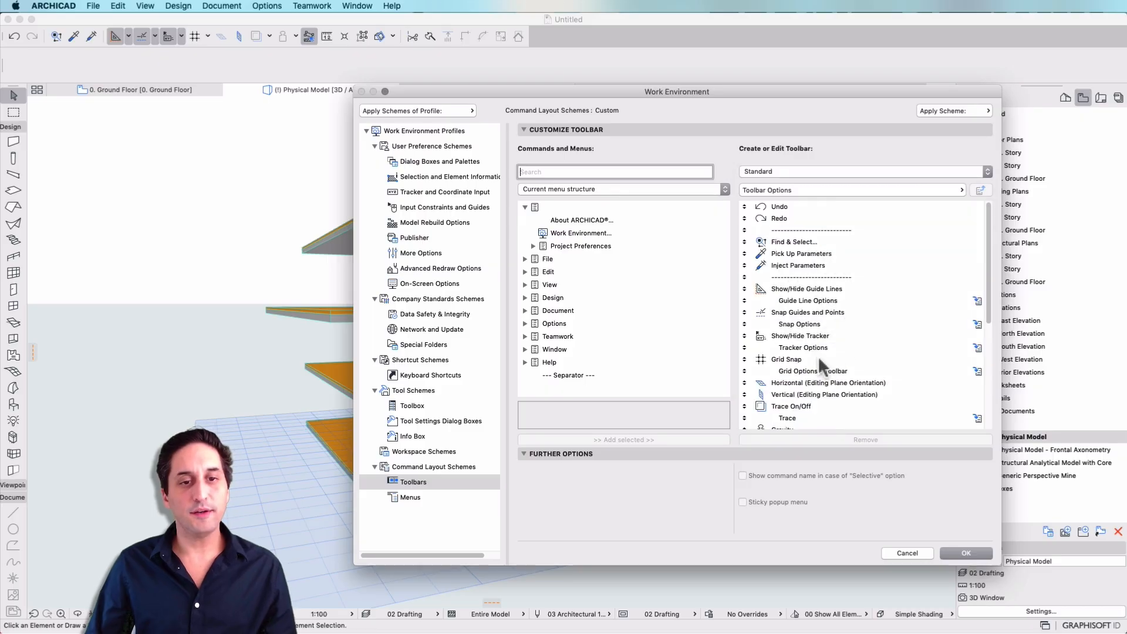
List all commands in alphabetical order and add Show/Hide Layers Toggle (Quick Layers) to the end of the Standard toolbar.
left_click(640, 188)
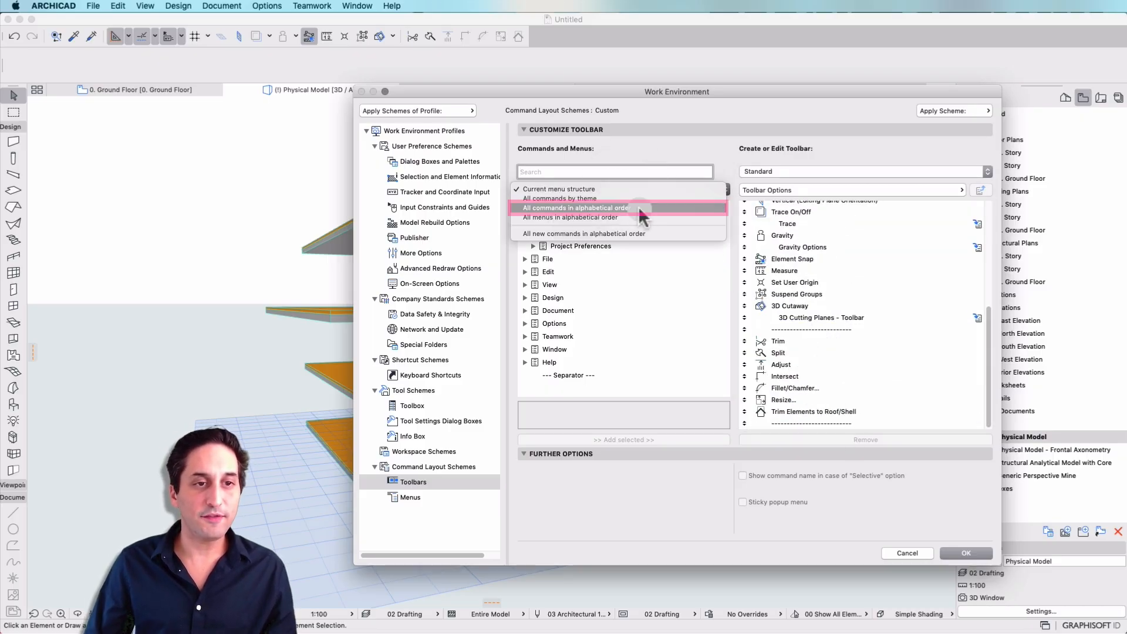
left_click(638, 209)
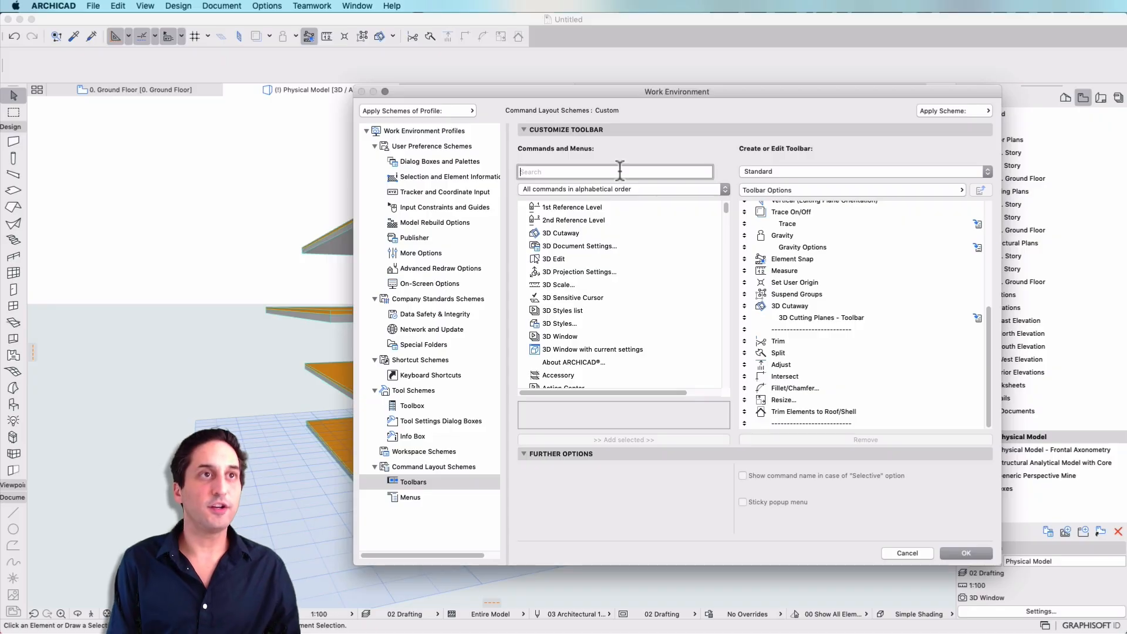
type("show/hide")
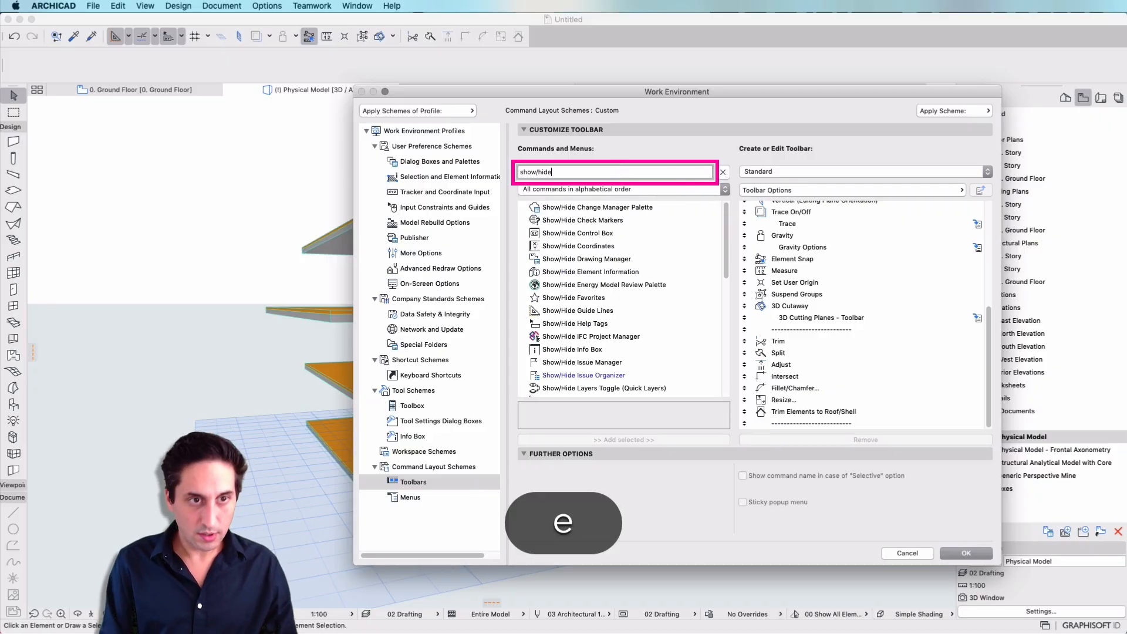
type(" la")
left_click(636, 209)
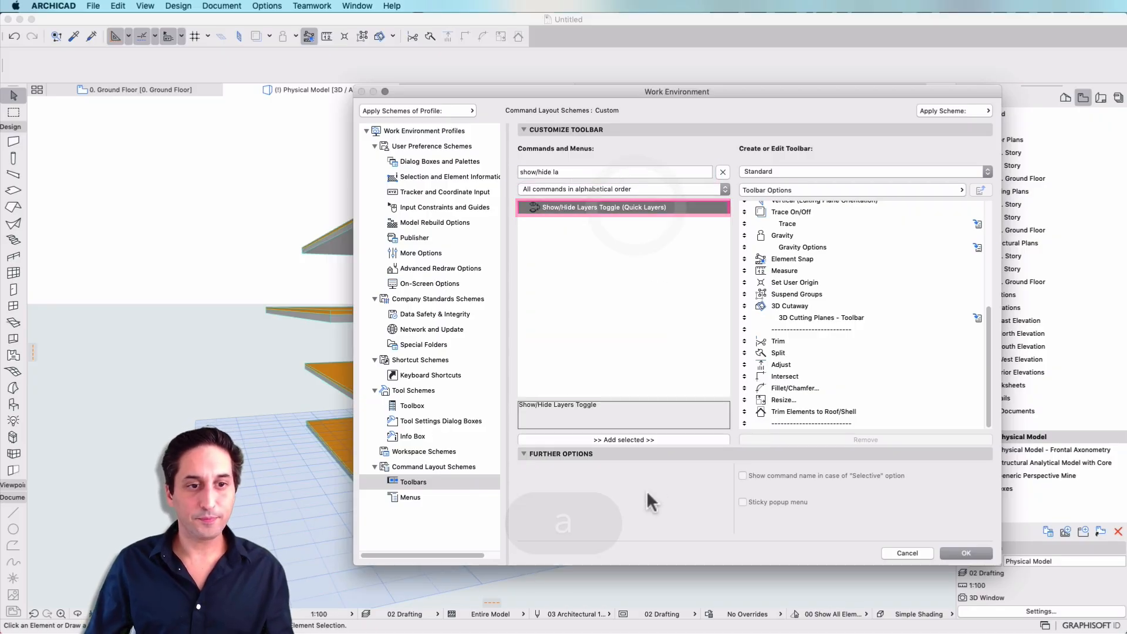
left_click(623, 440)
Search for "lock/unlock" and add Lock/Unlock Layers Toggle (Quick Layers) to the Standard toolbar.
triple_click(587, 172)
type("l")
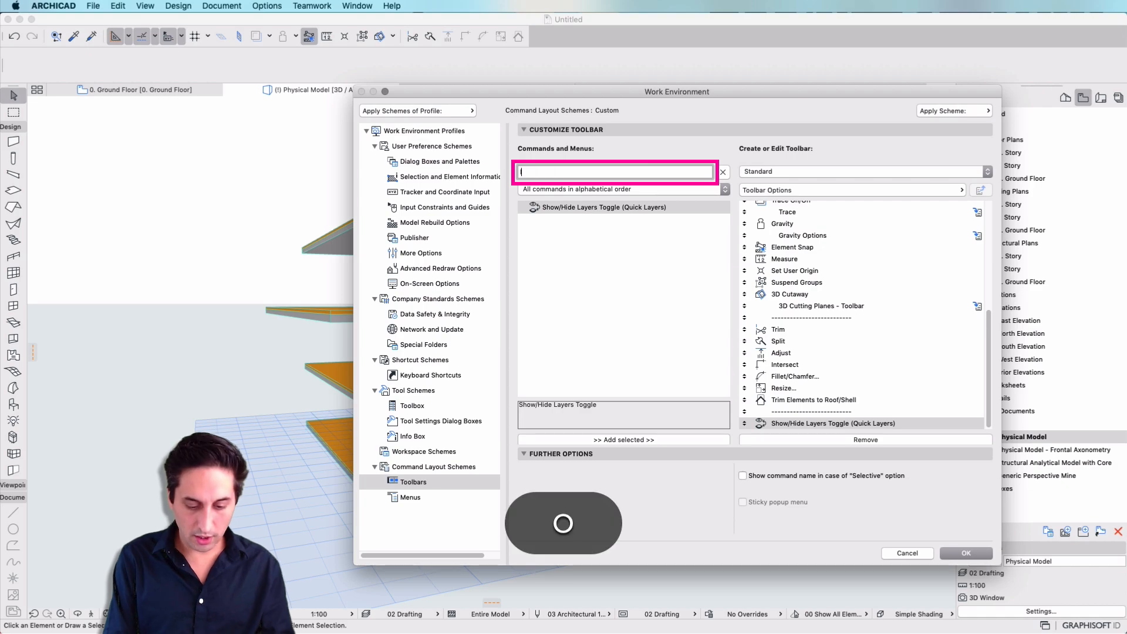
type("ock/unlock")
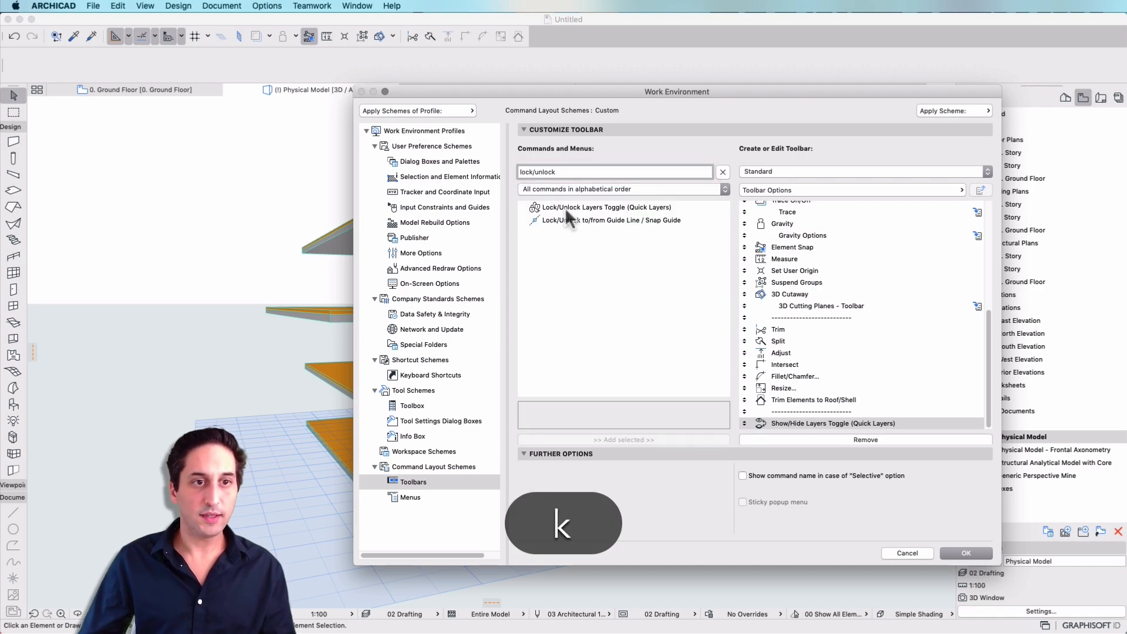
left_click(587, 208)
left_click(596, 439)
Search for "hide sele" and add Hide Selections' (Quick Layers) to the Standard toolbar.
key("shift+Tab")
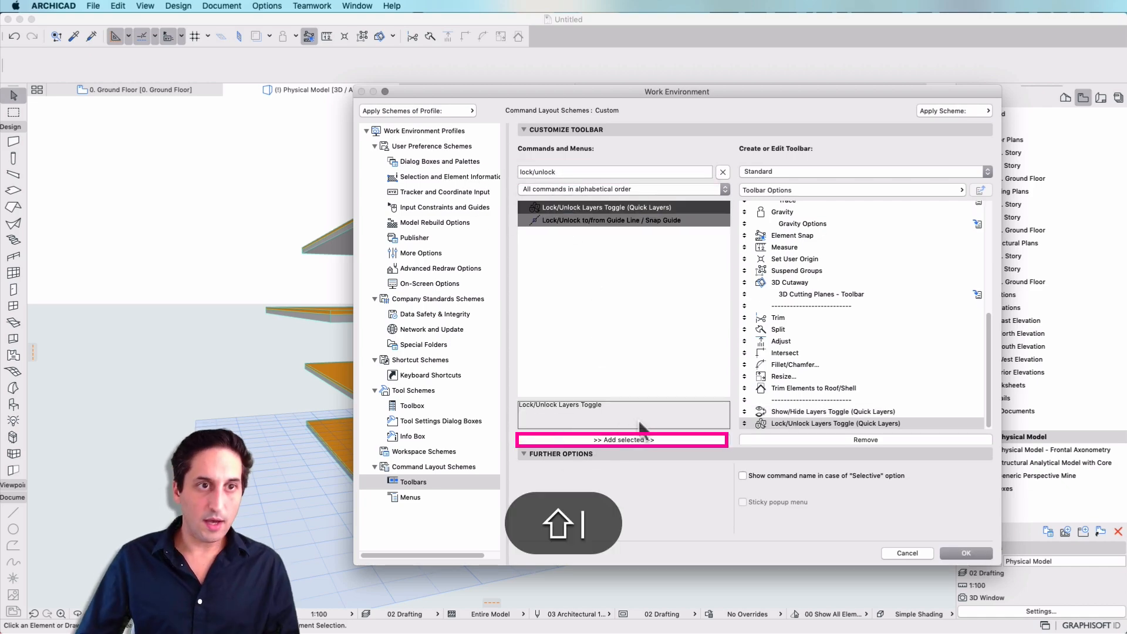
type("hide sele")
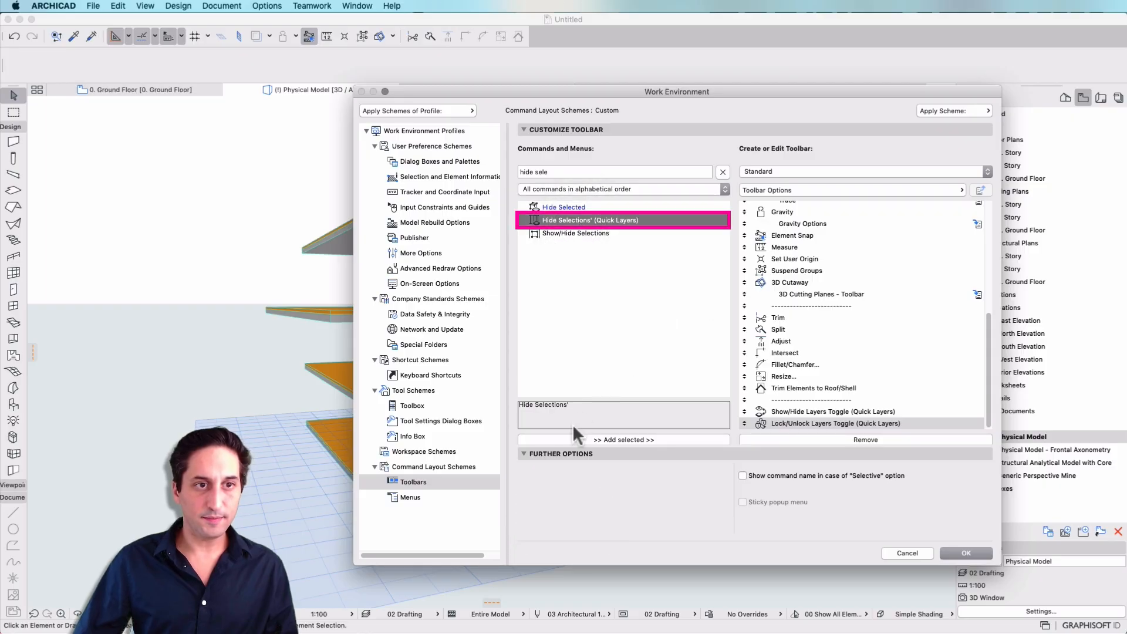
left_click(573, 439)
Search for "lock sele" and add Lock Selections' (Quick Layers) to the Standard toolbar.
left_click_drag(555, 172, 464, 160)
type("lock sele")
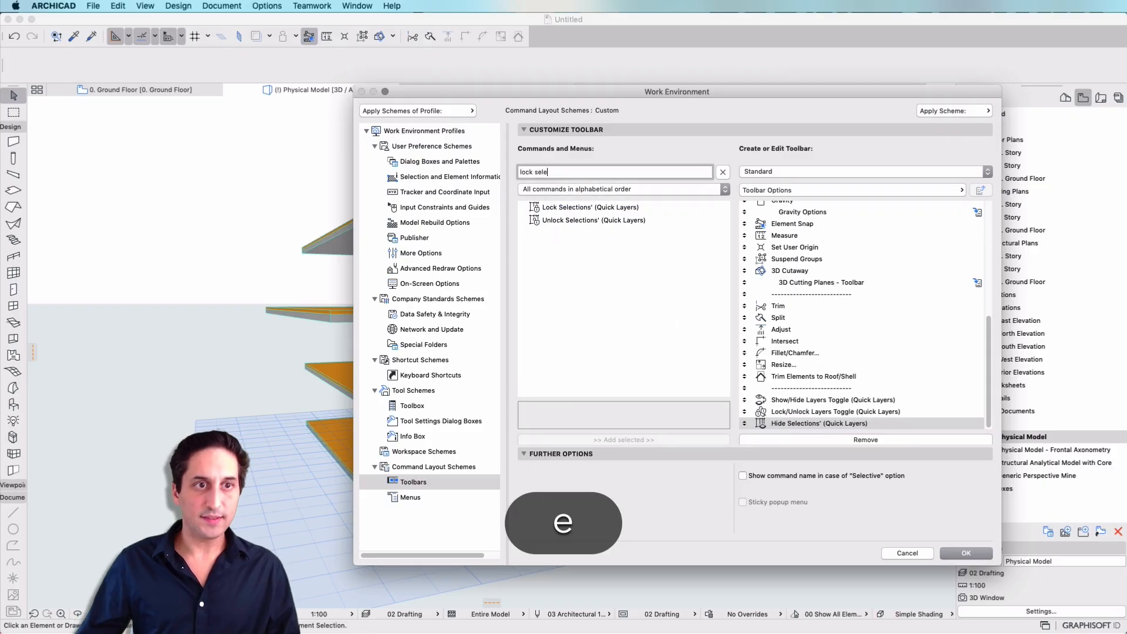
left_click(559, 207)
left_click(672, 439)
Search for "hide others" and add Hide Others' (Quick Layers) to the Standard toolbar.
key("shift+Tab")
type("hide o")
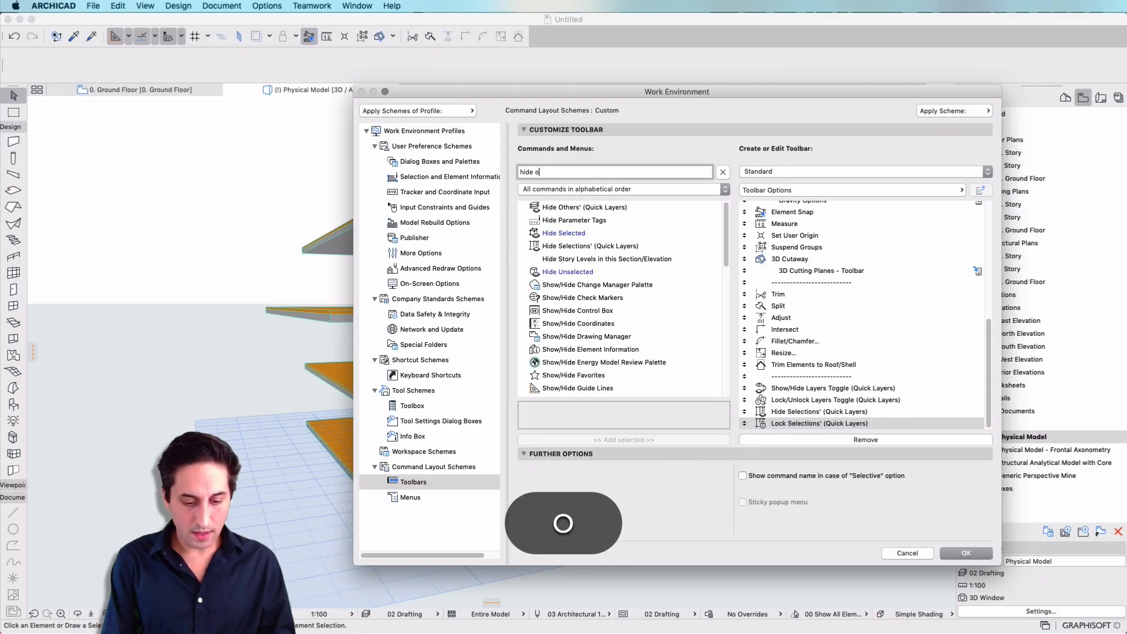
type("thers")
left_click(609, 207)
left_click(623, 440)
Search for "lock others" and add Lock Others' (Quick Layers) to the Standard toolbar.
key("shift+Tab")
type("l")
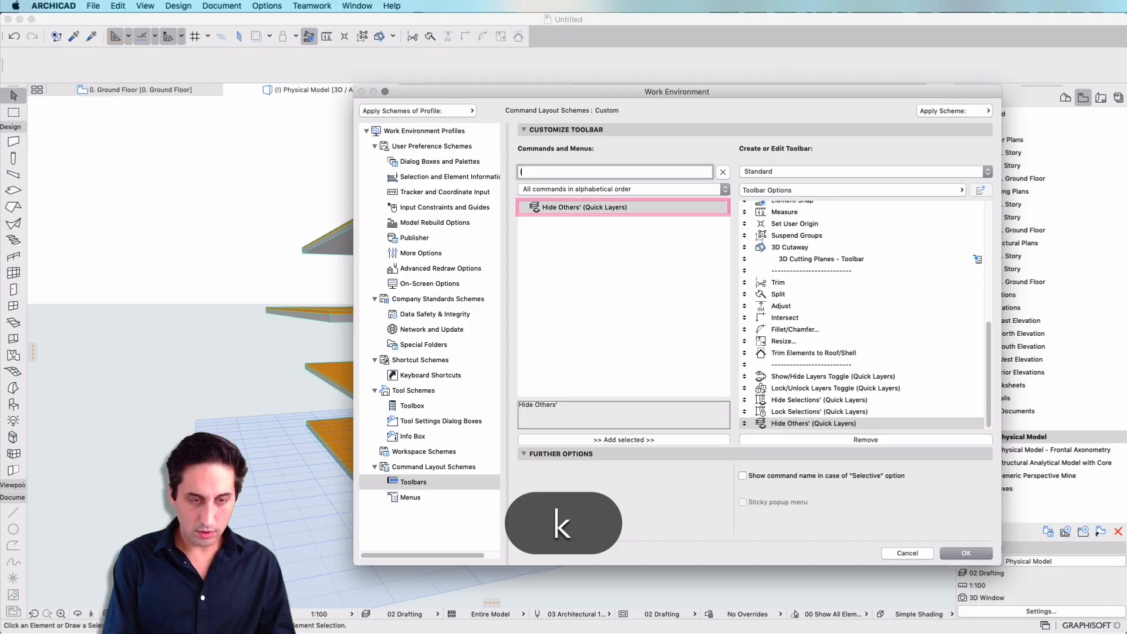
type("ock others")
left_click(616, 208)
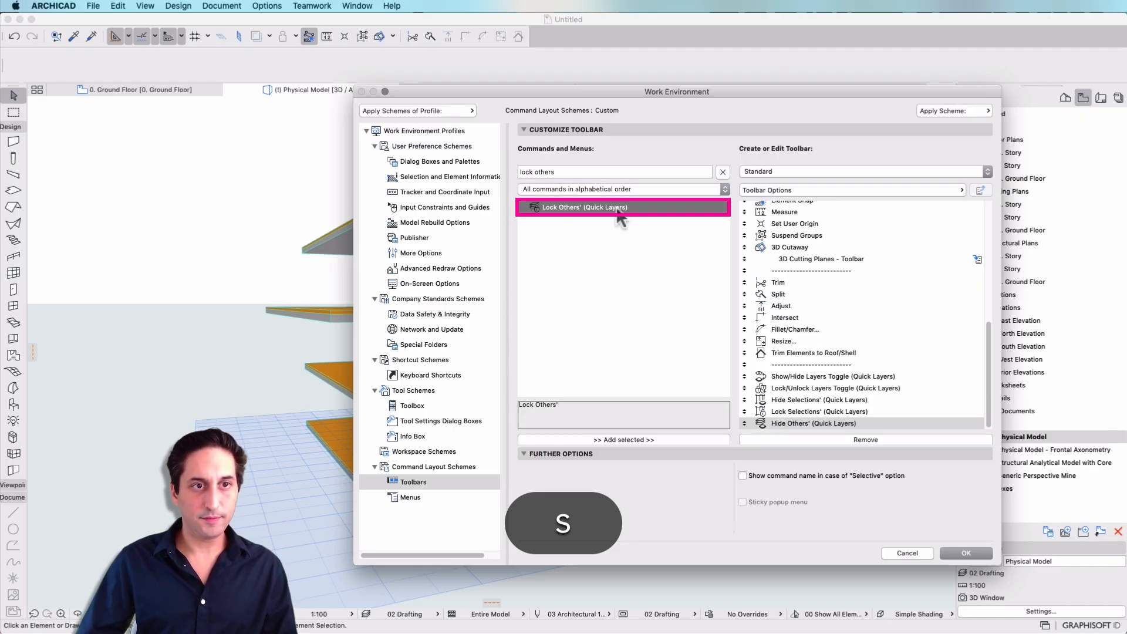
left_click(618, 440)
Search for "undo laye" and add Undo Layer Change (Quick Layers) to the Standard toolbar.
key("shift+Tab")
type("undo laye")
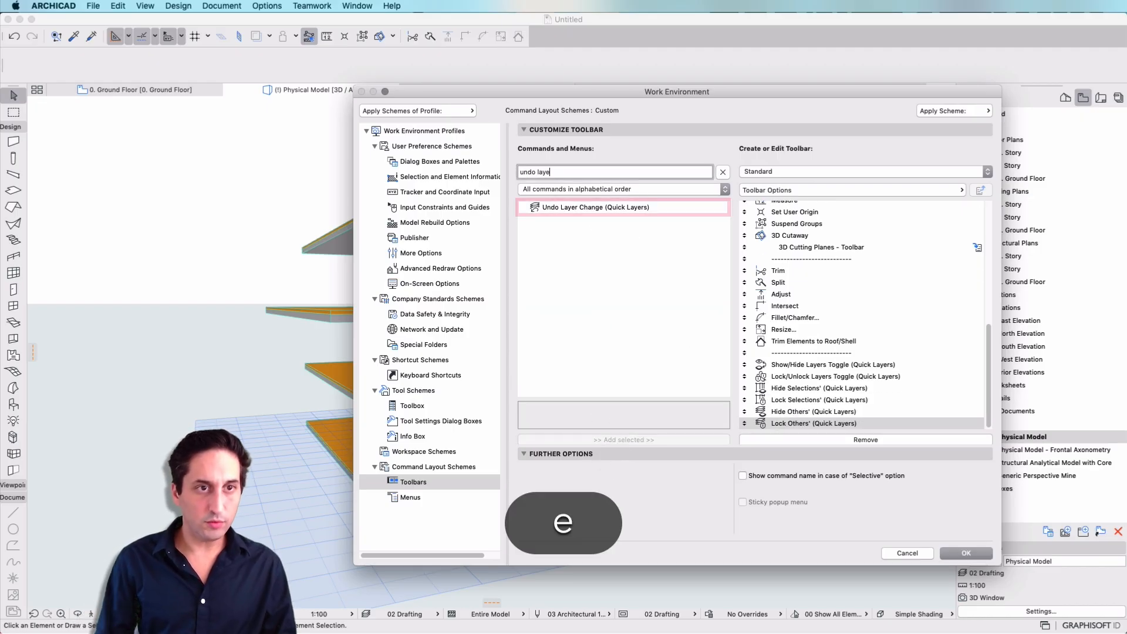
left_click(622, 208)
left_click(623, 439)
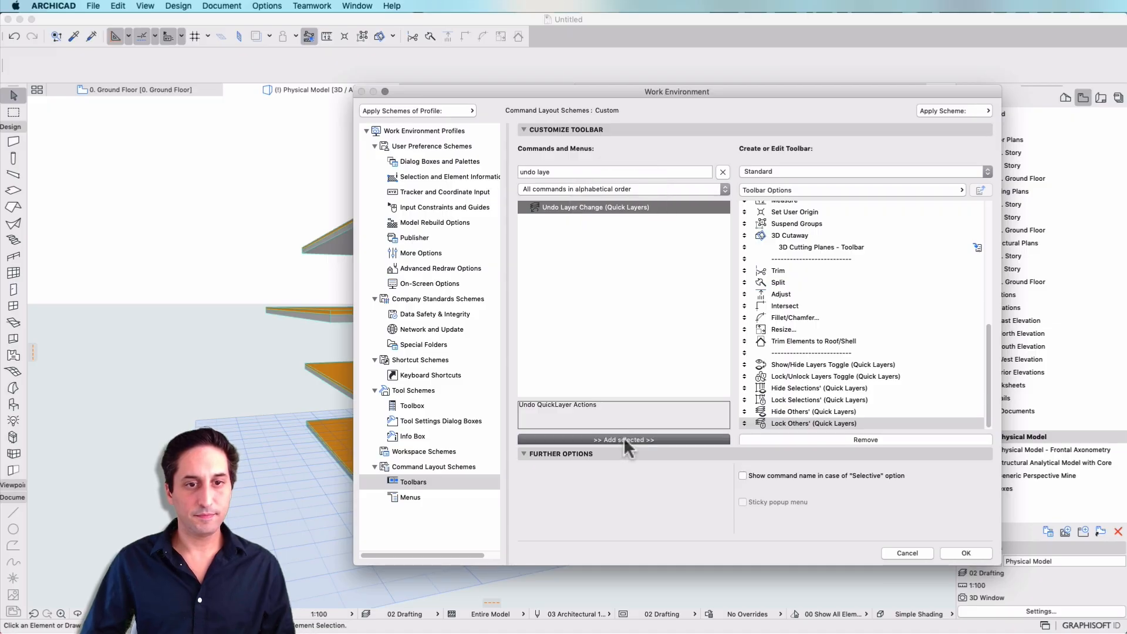
Search for "redo" and add Redo Layer Change (Quick Layers) to the Standard toolbar.
key("shift+Tab")
type("redo")
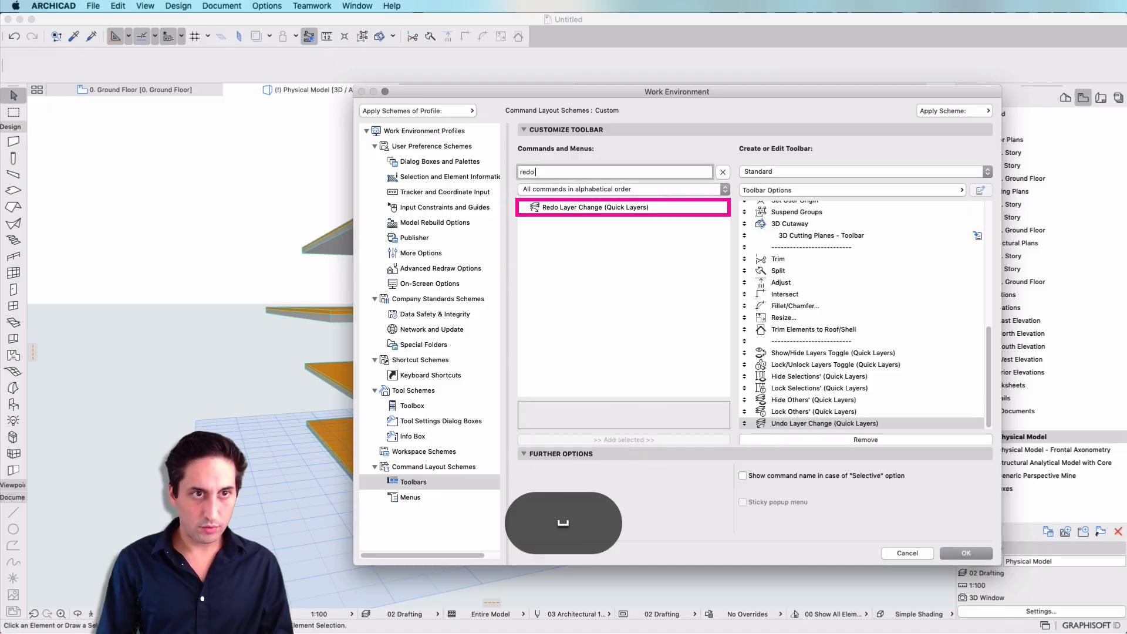
left_click(649, 207)
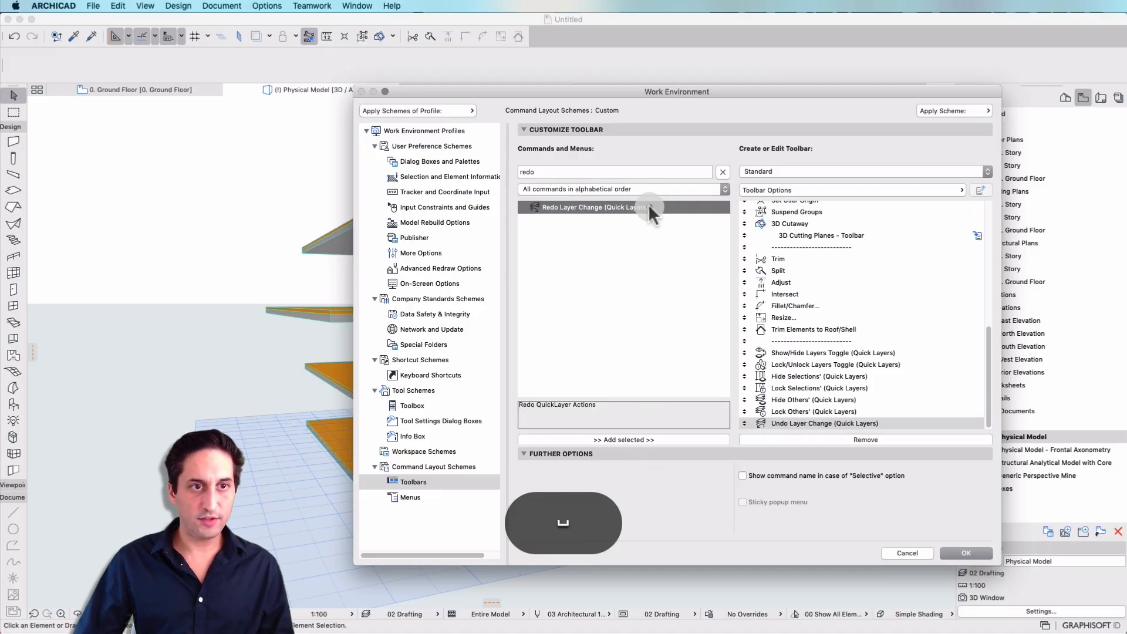
left_click(626, 440)
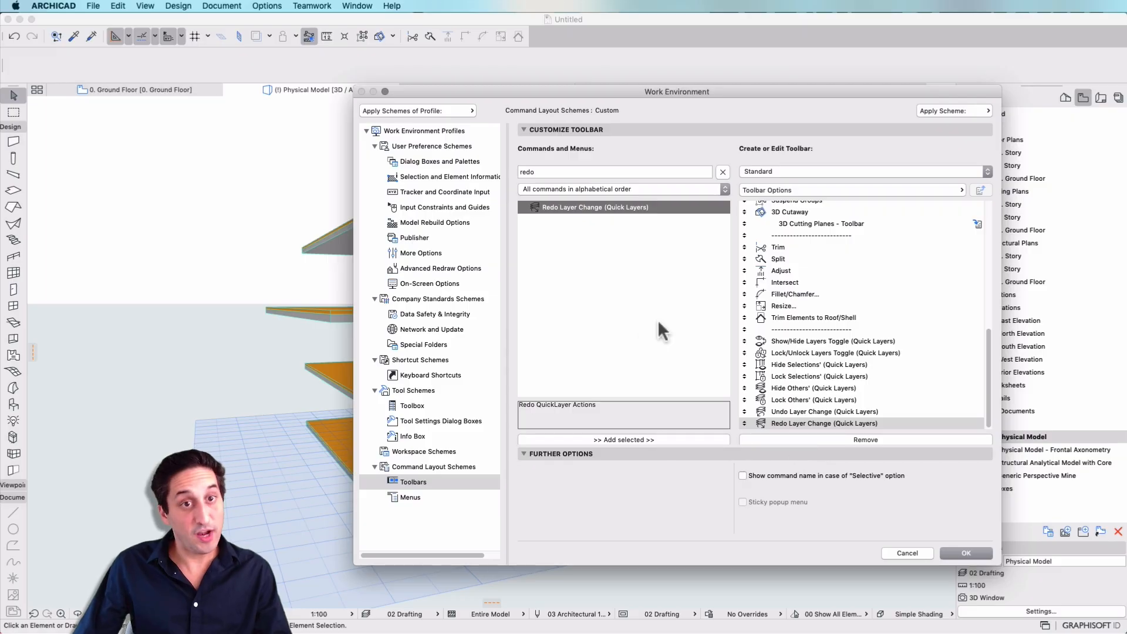
left_click(624, 319)
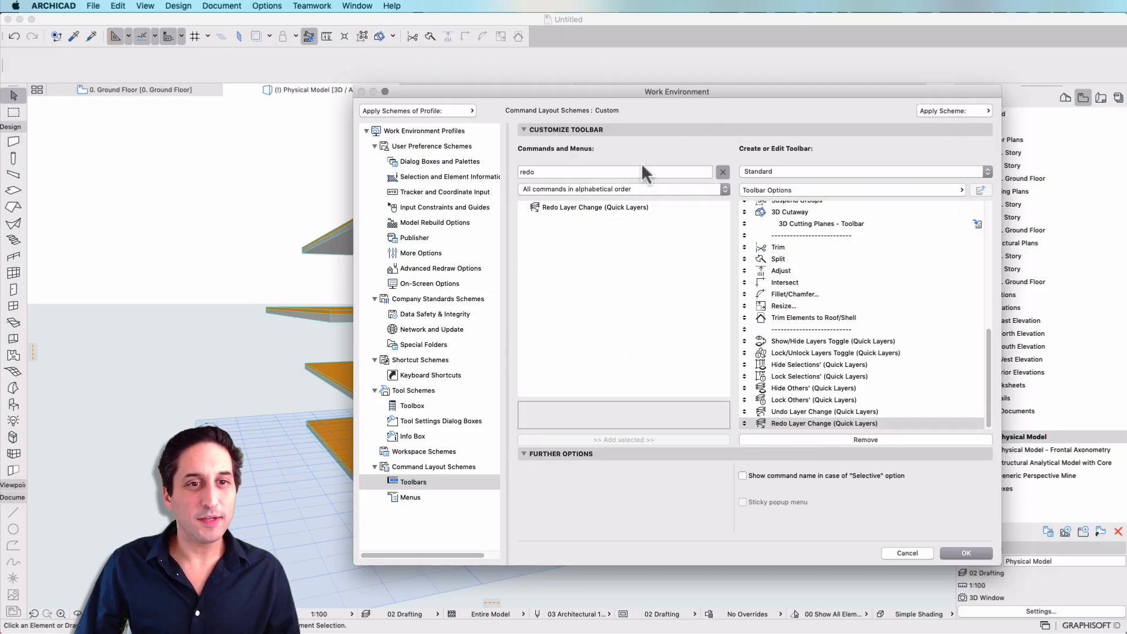
Clear the command search, list commands by the current menu structure and add a separator after the Quick Layers commands.
left_click(723, 172)
left_click(612, 171)
scroll(643, 340, "down", 20)
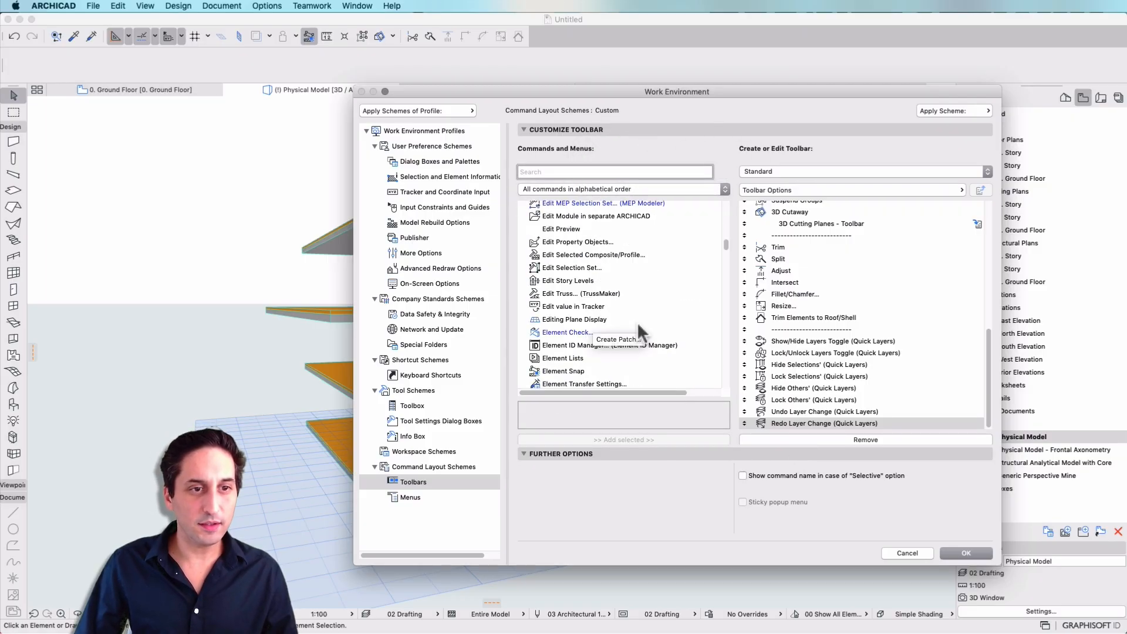
left_click(668, 185)
left_click(602, 164)
left_click(568, 375)
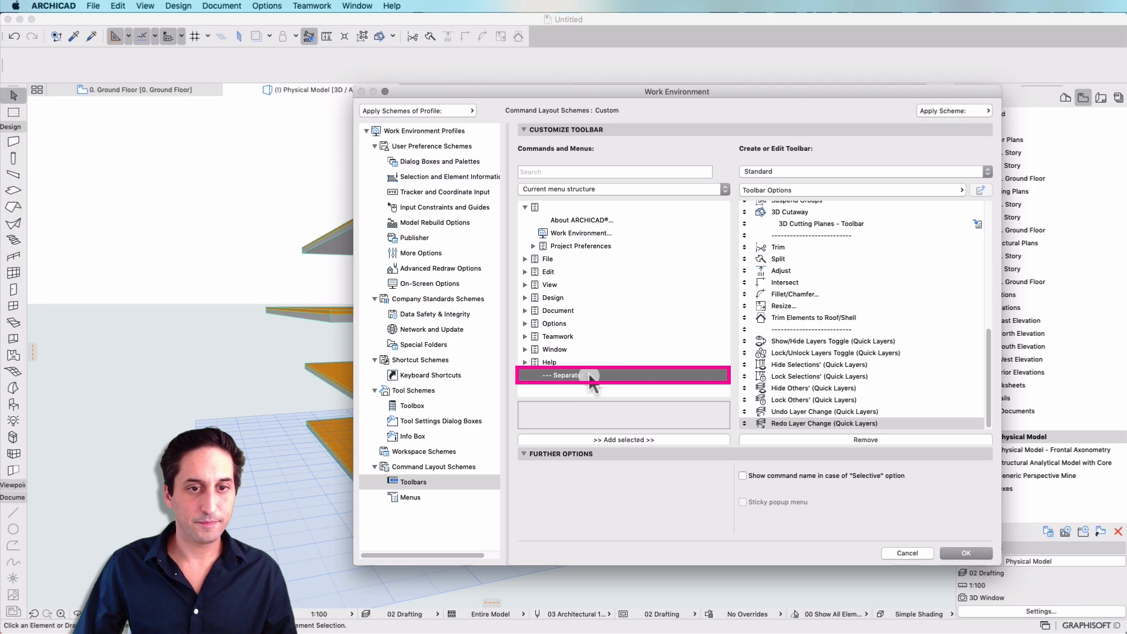
left_click(576, 440)
List all commands alphabetically, search for "stor" and add Go Down a Story to the Standard toolbar after the separator.
left_click(611, 191)
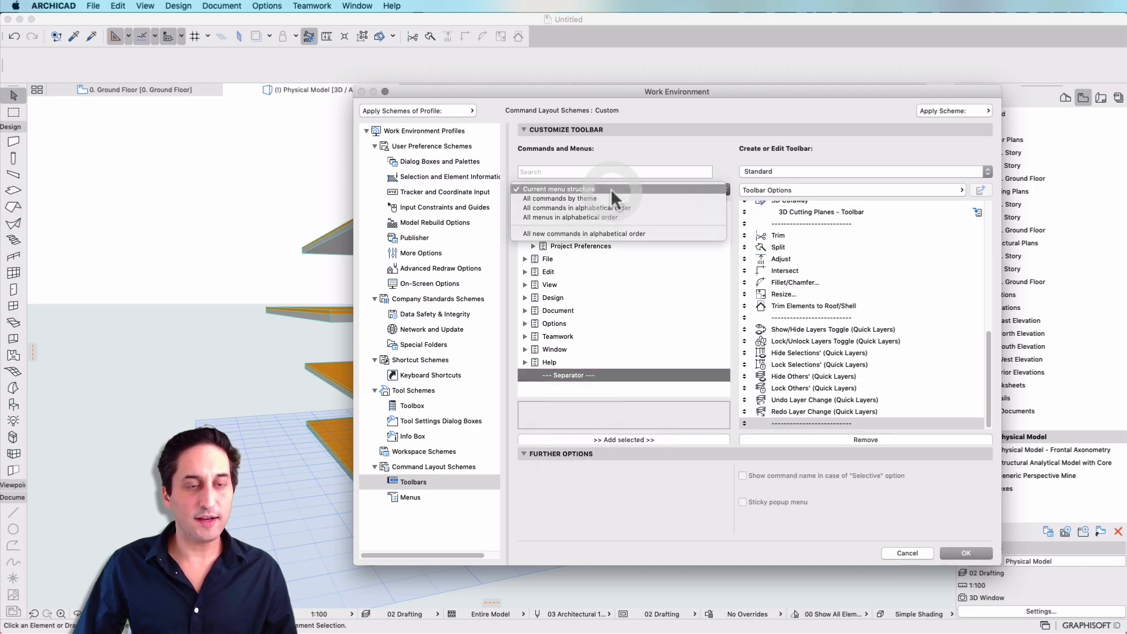
left_click(612, 170)
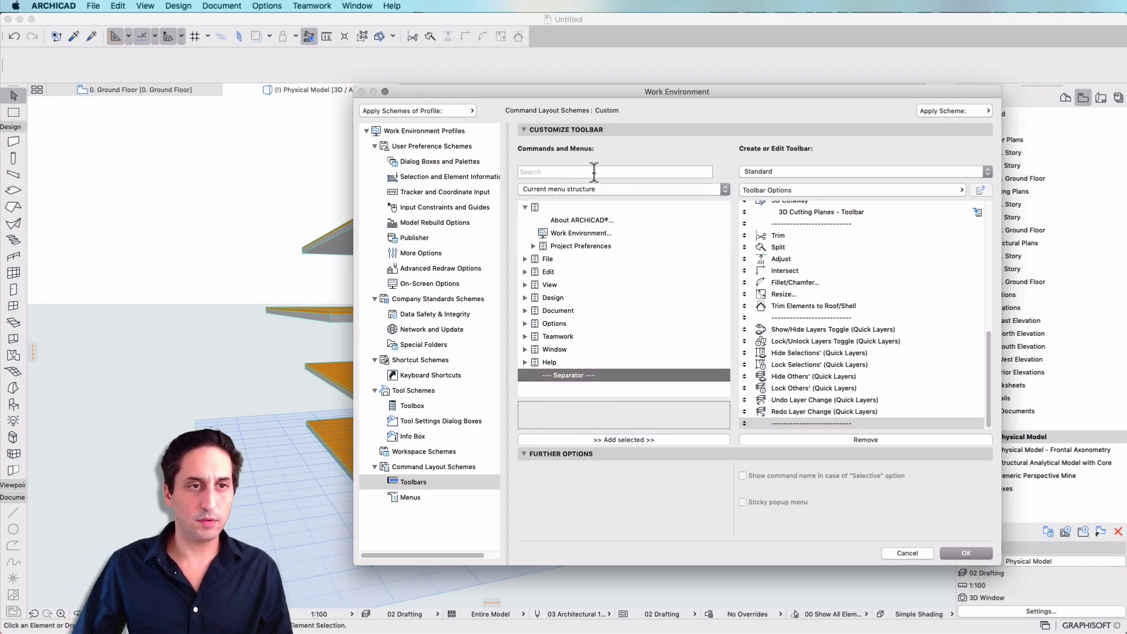
left_click(600, 188)
left_click(596, 208)
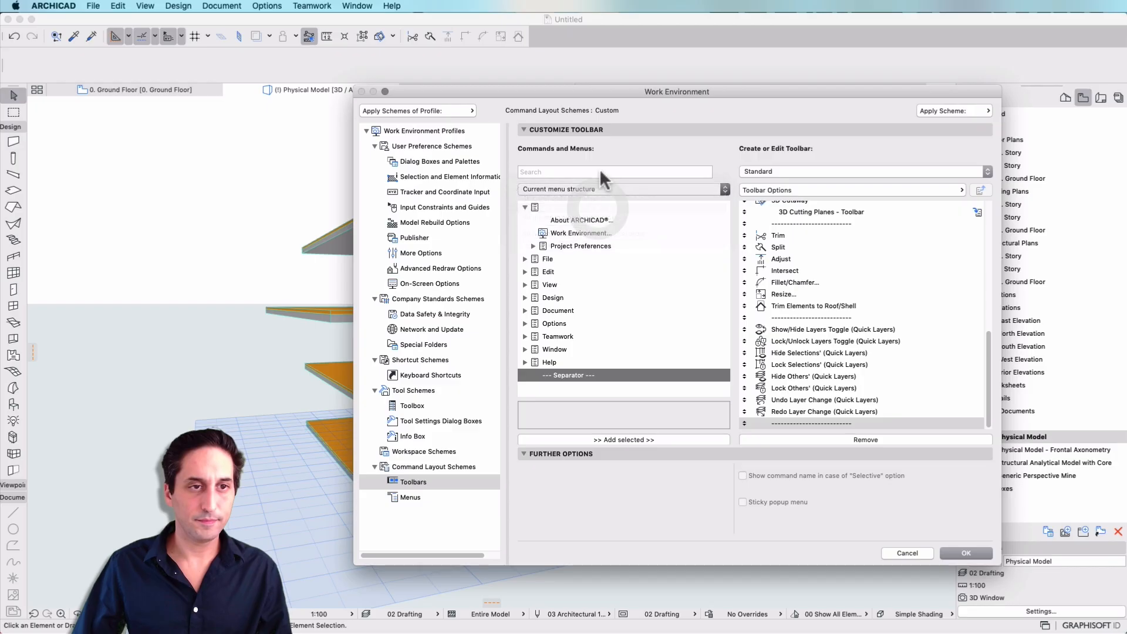
left_click(600, 171)
type("storey")
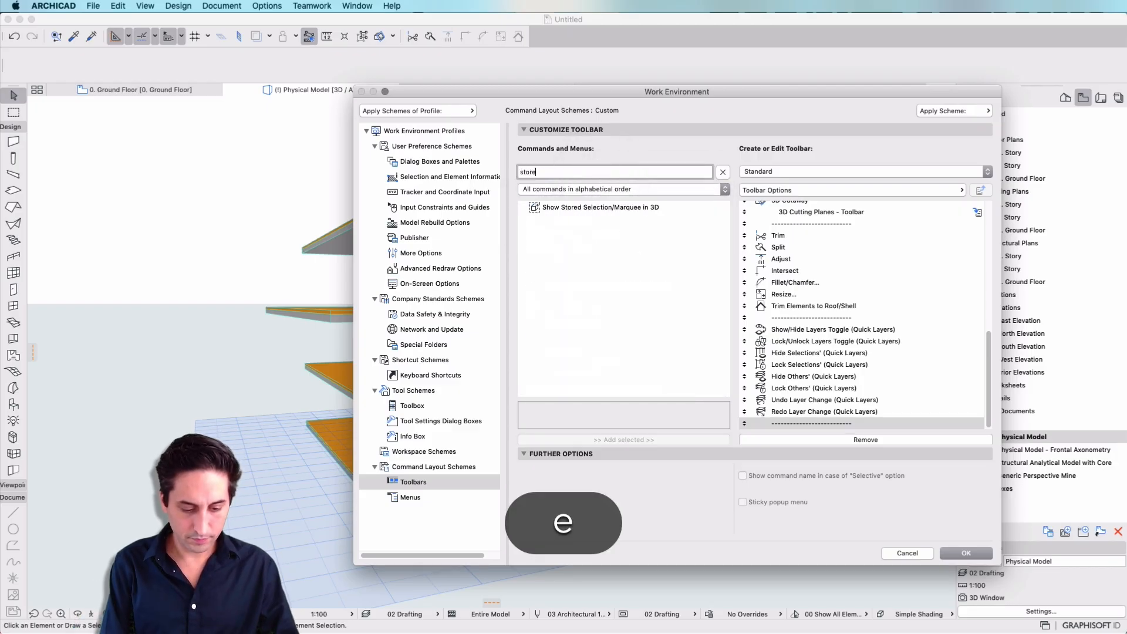
key("BackSpace")
key("BackSpace")
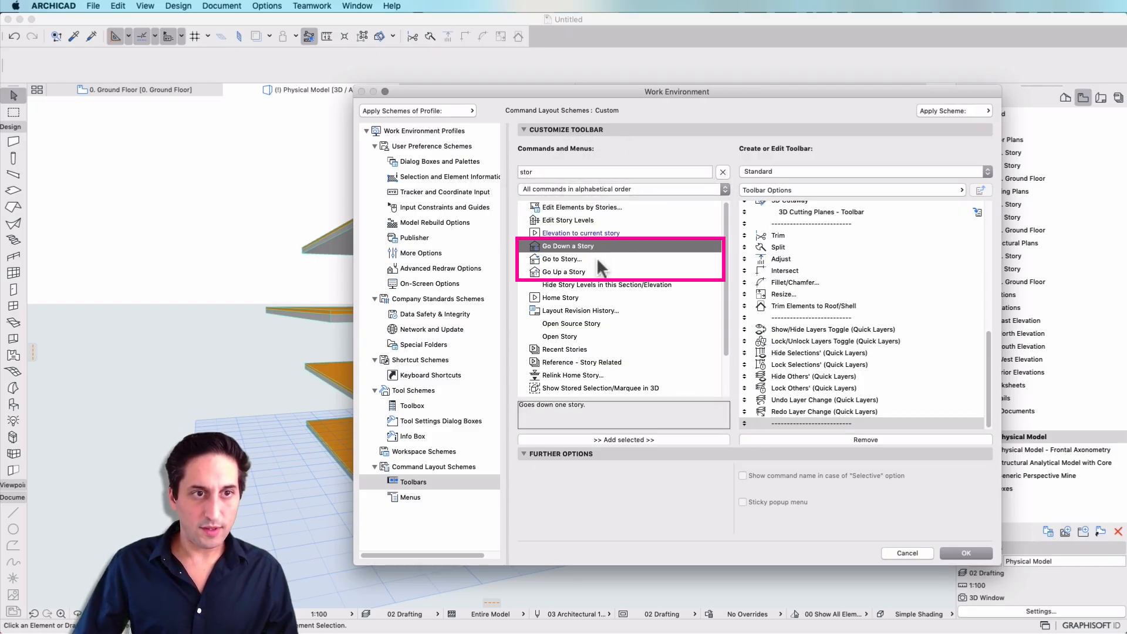
left_click(599, 259)
left_click(605, 271)
left_click(604, 246)
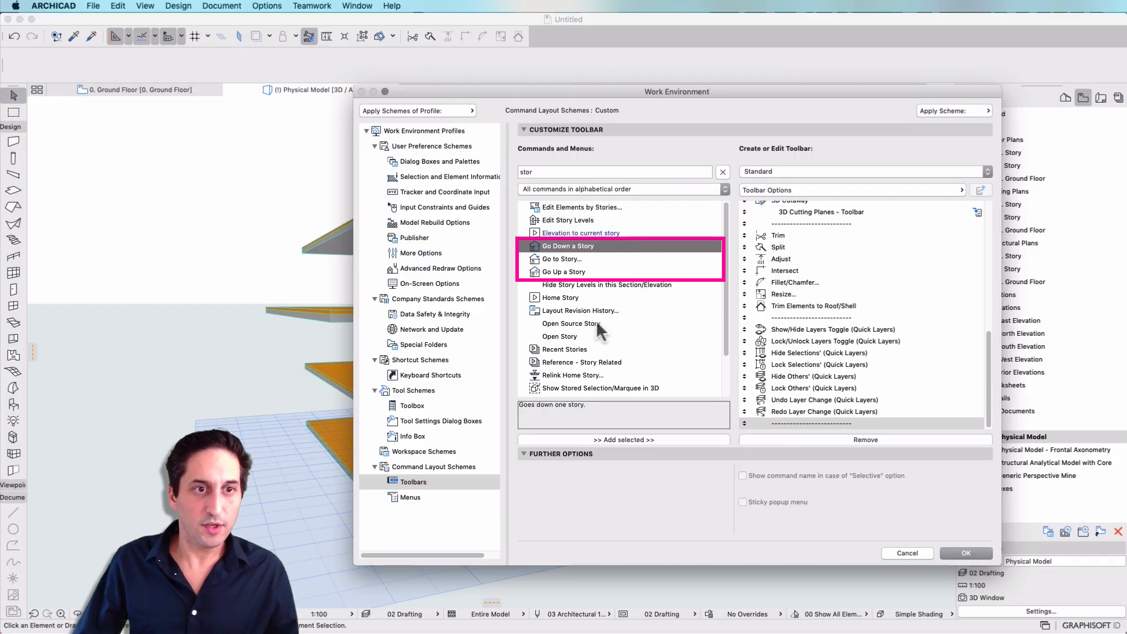
left_click(594, 439)
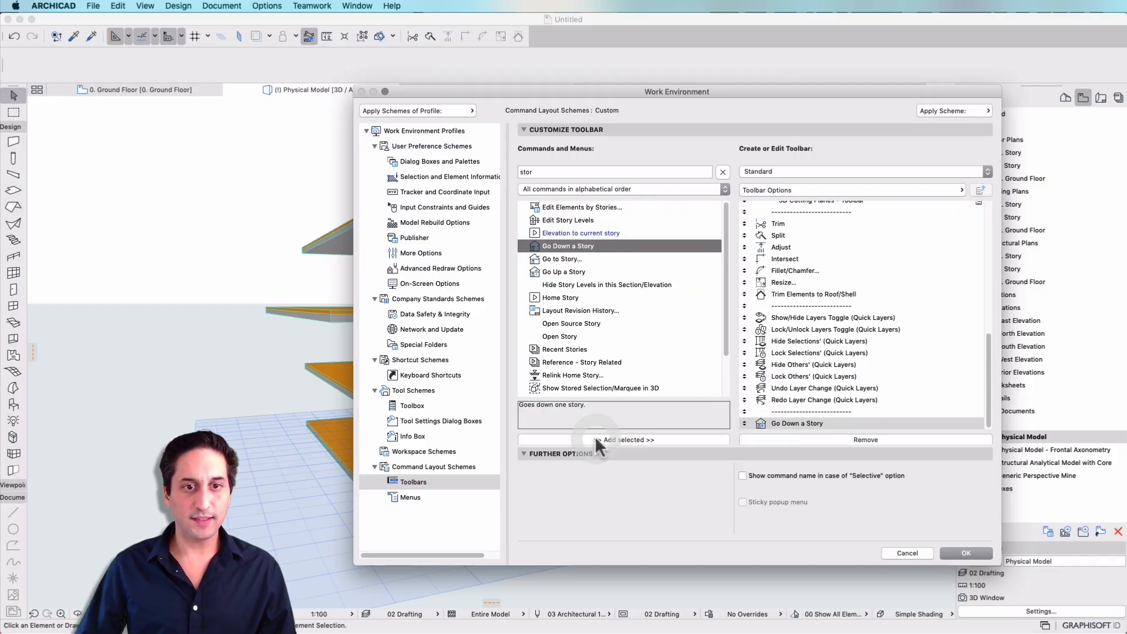
Add the Go Up a Story and Go to Story... commands to the Standard toolbar.
left_click(568, 272)
left_click(568, 441)
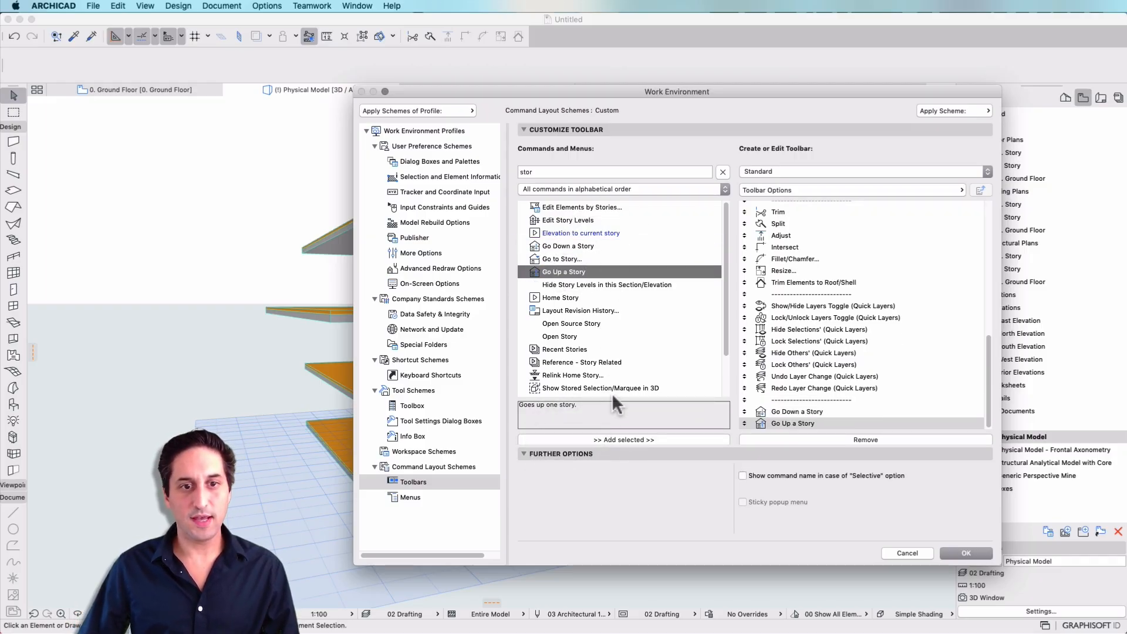
left_click(582, 259)
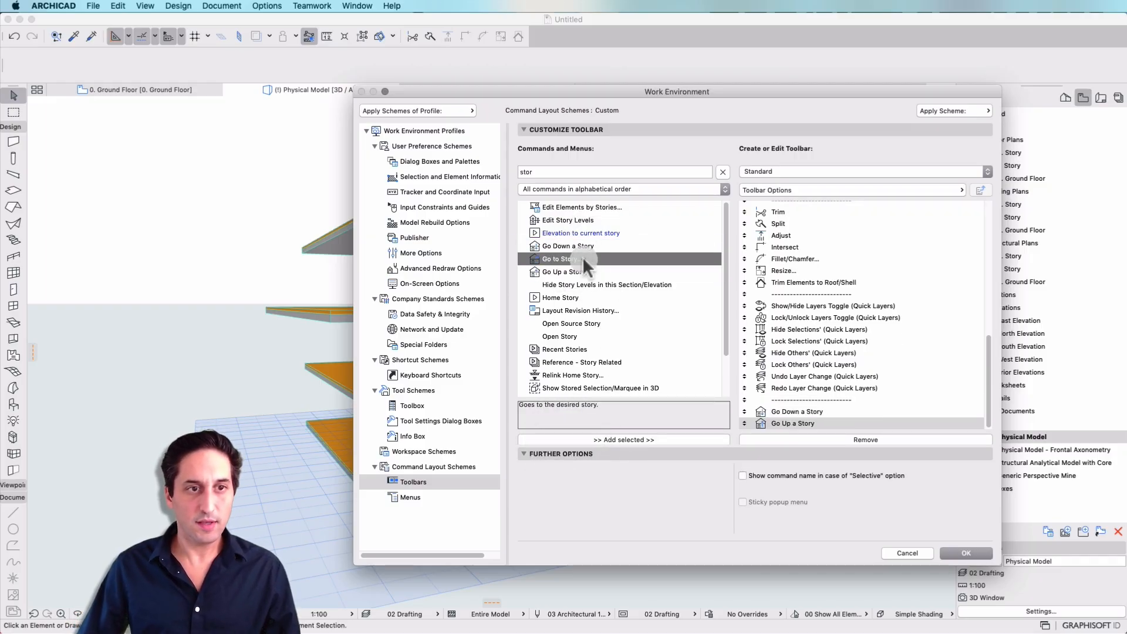
left_click(573, 438)
Remove the Gravity command from the Standard toolbar and accept the Work Environment changes.
scroll(843, 317, "up", 15)
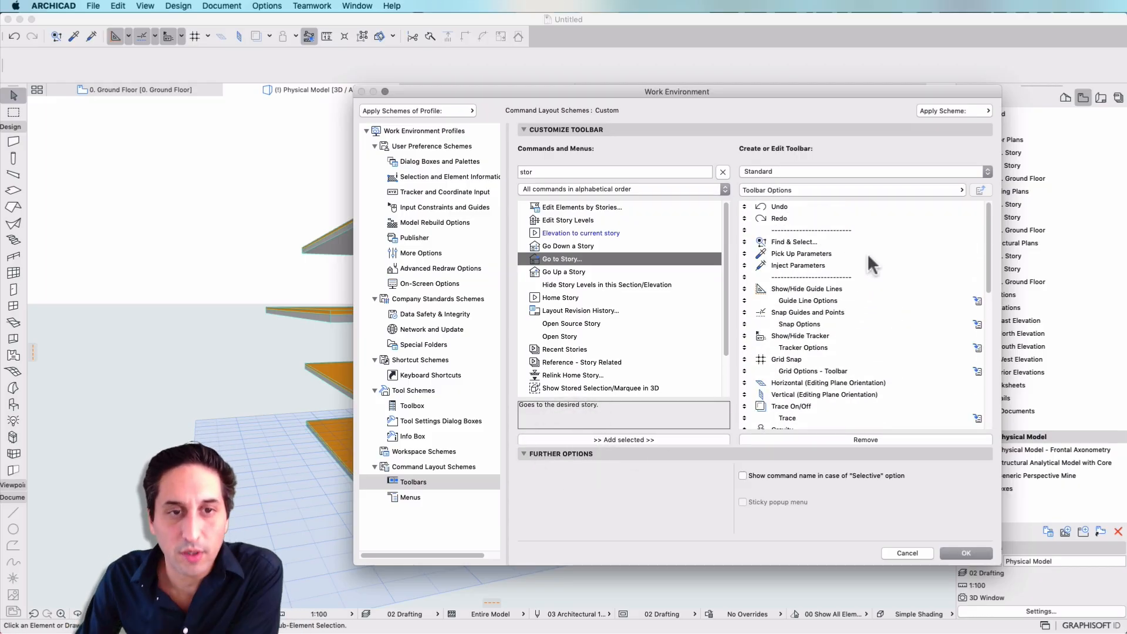
scroll(817, 274, "down", 4)
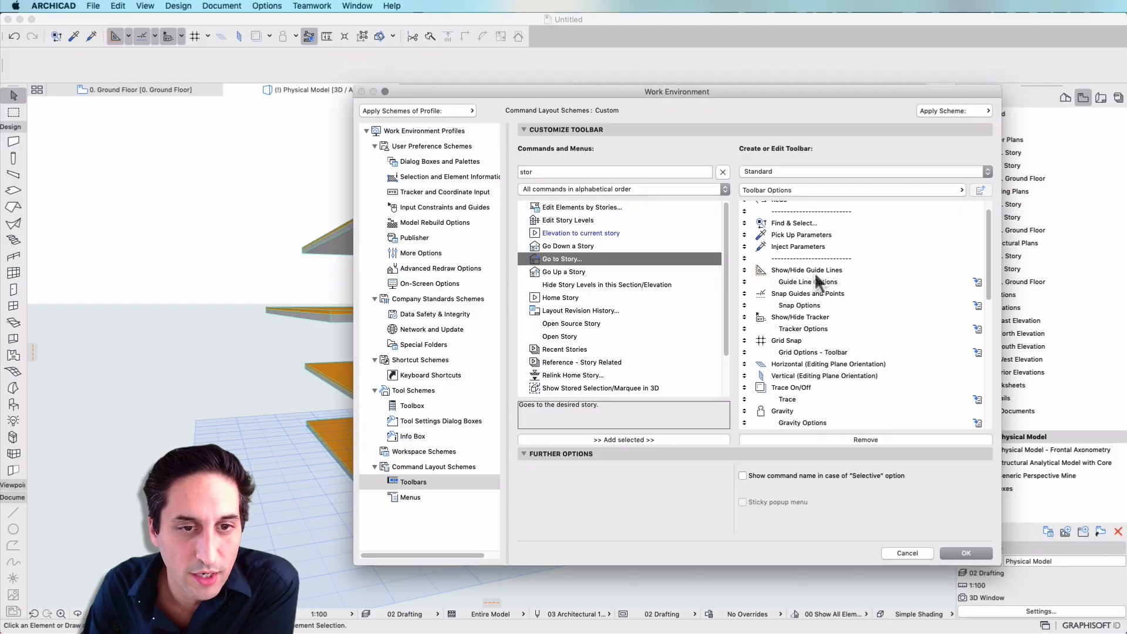
scroll(812, 274, "down", 2)
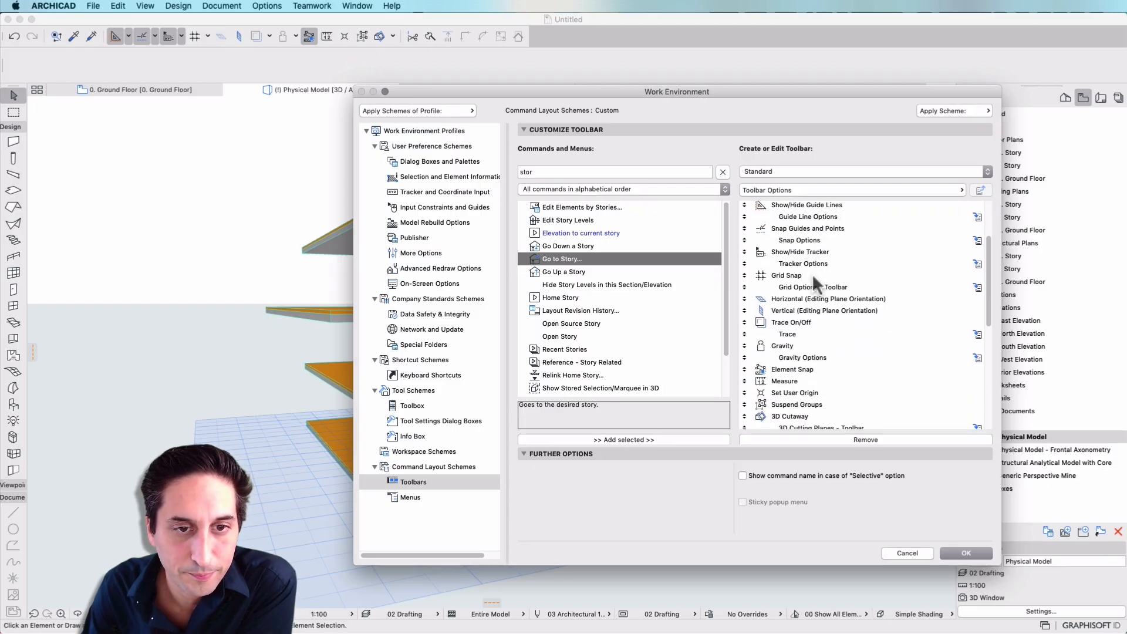
left_click(782, 346)
left_click(810, 440)
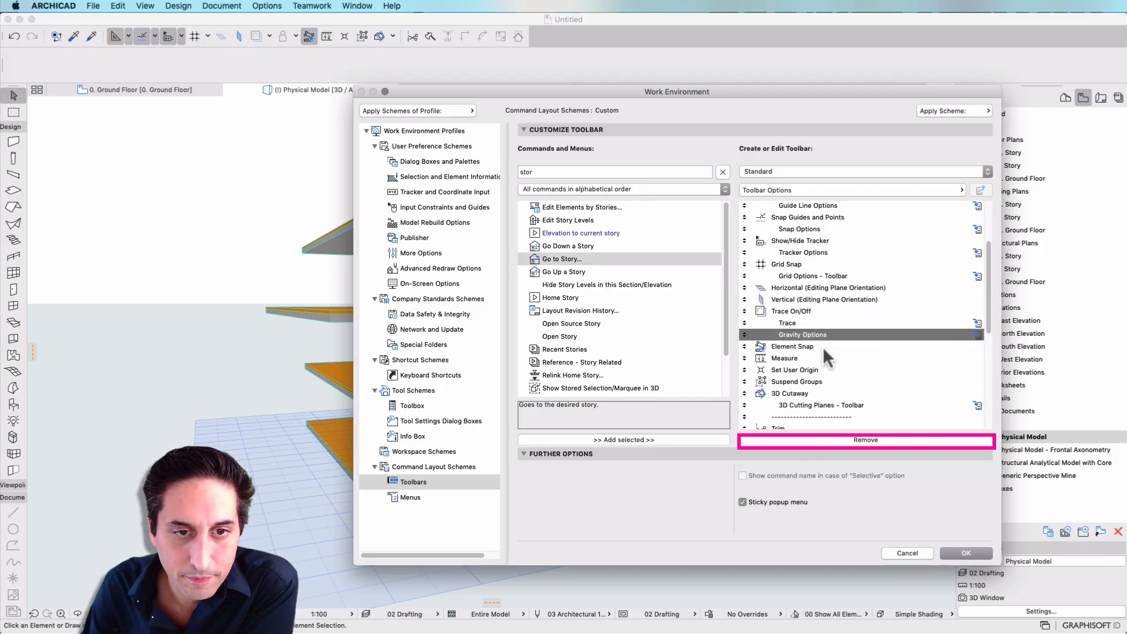
scroll(823, 347, "down", 5)
scroll(823, 348, "down", 13)
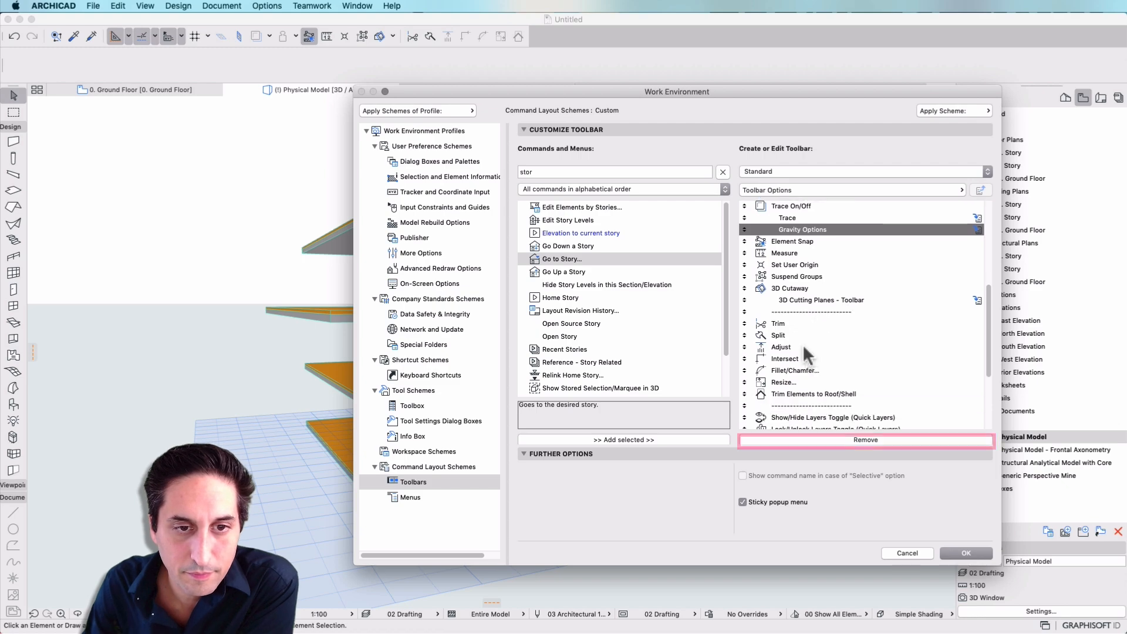
left_click(971, 548)
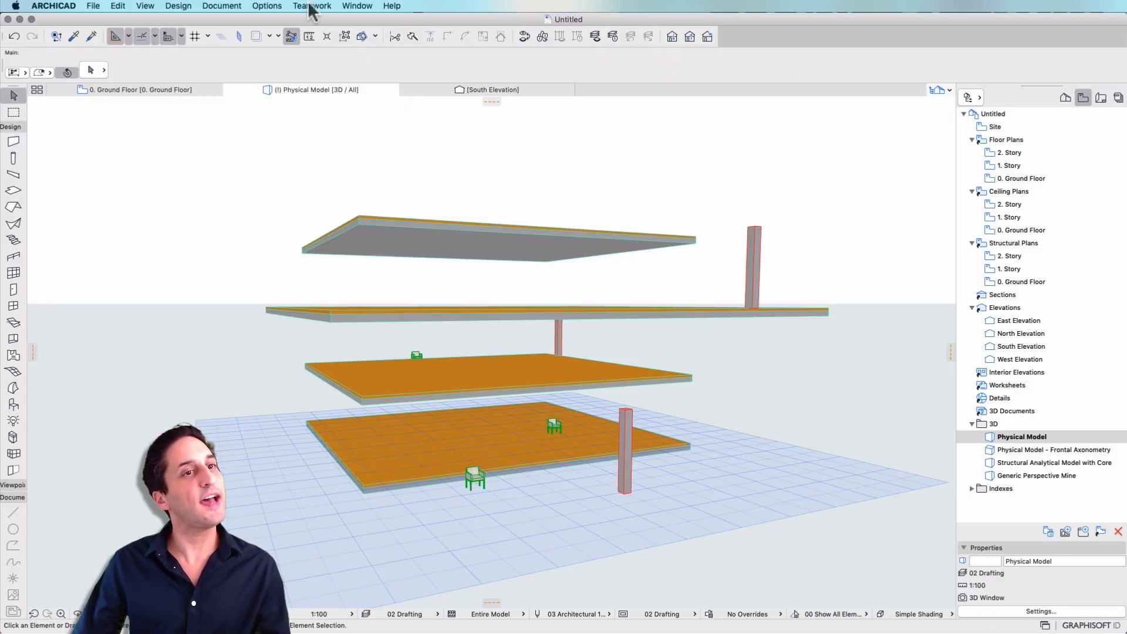
Reopen the toolbar customization for the Standard toolbar and add a separator after the story navigation commands.
left_click(352, 7)
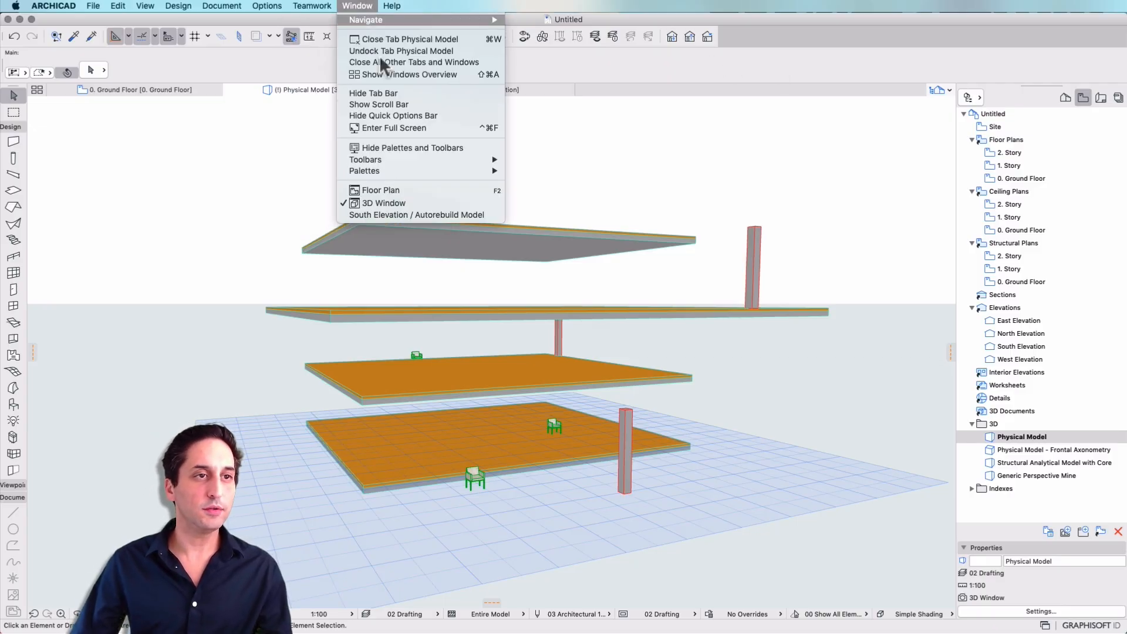
mouse_move(396, 169)
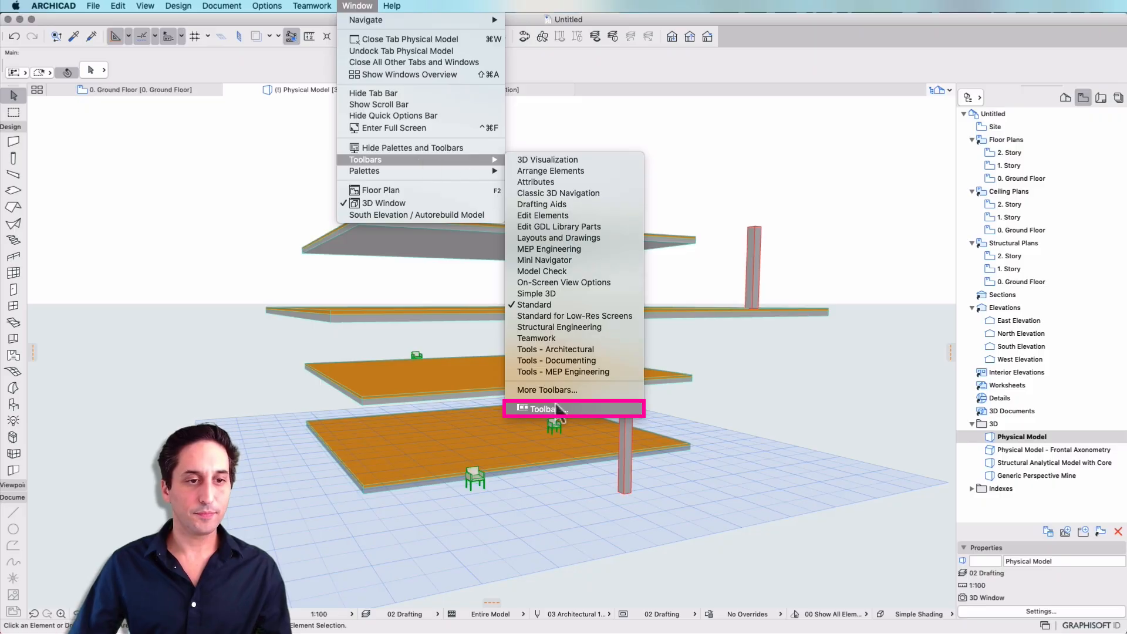
left_click(560, 410)
left_click(804, 169)
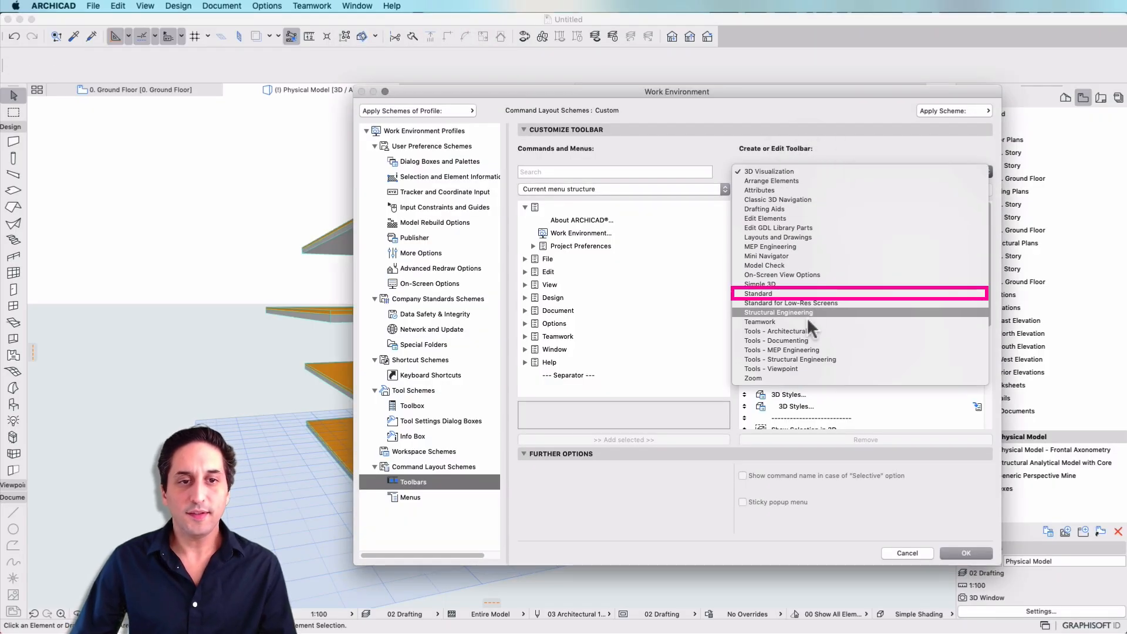
left_click(812, 293)
scroll(840, 271, "down", 10)
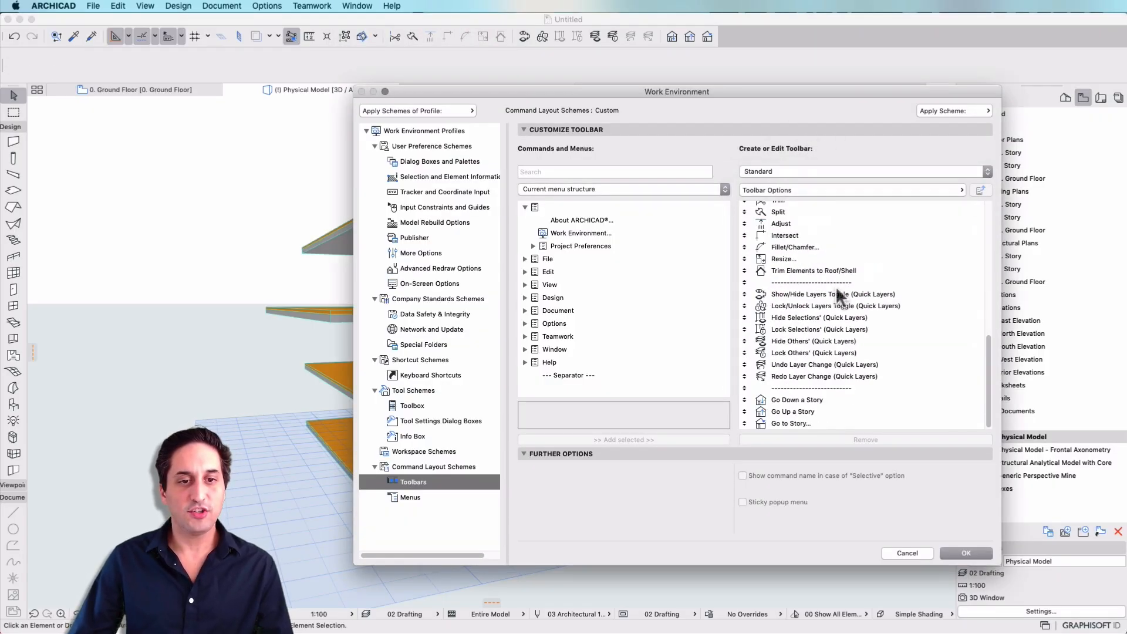
left_click(573, 376)
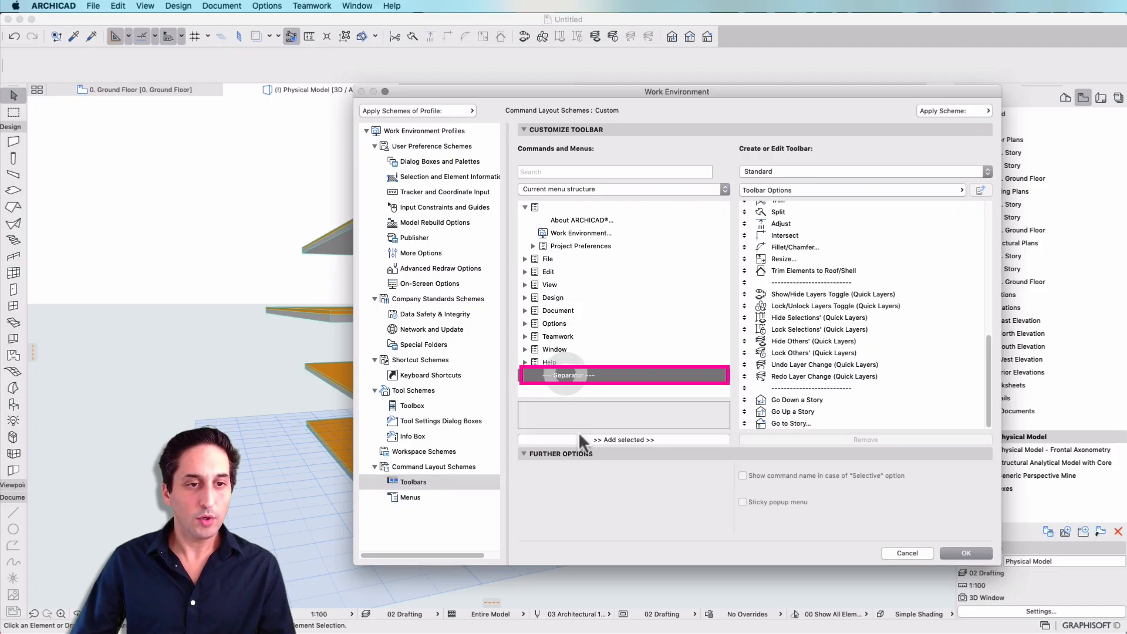
left_click(591, 440)
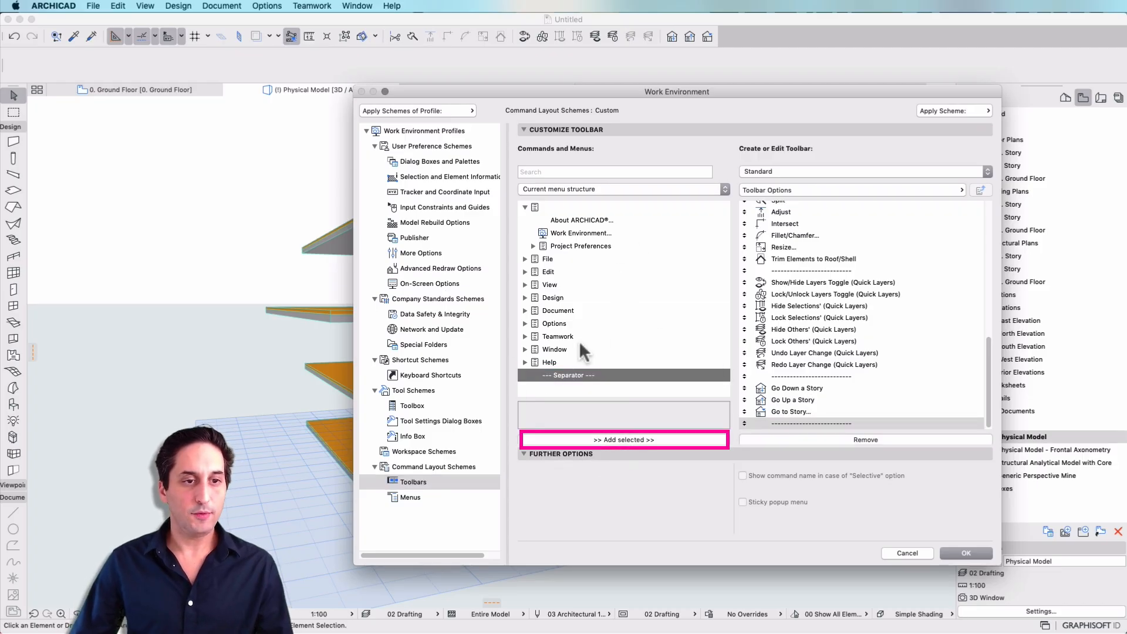
List all commands alphabetically, search for "line wei" and add True Line Weight to the Standard toolbar.
left_click(631, 189)
left_click(633, 206)
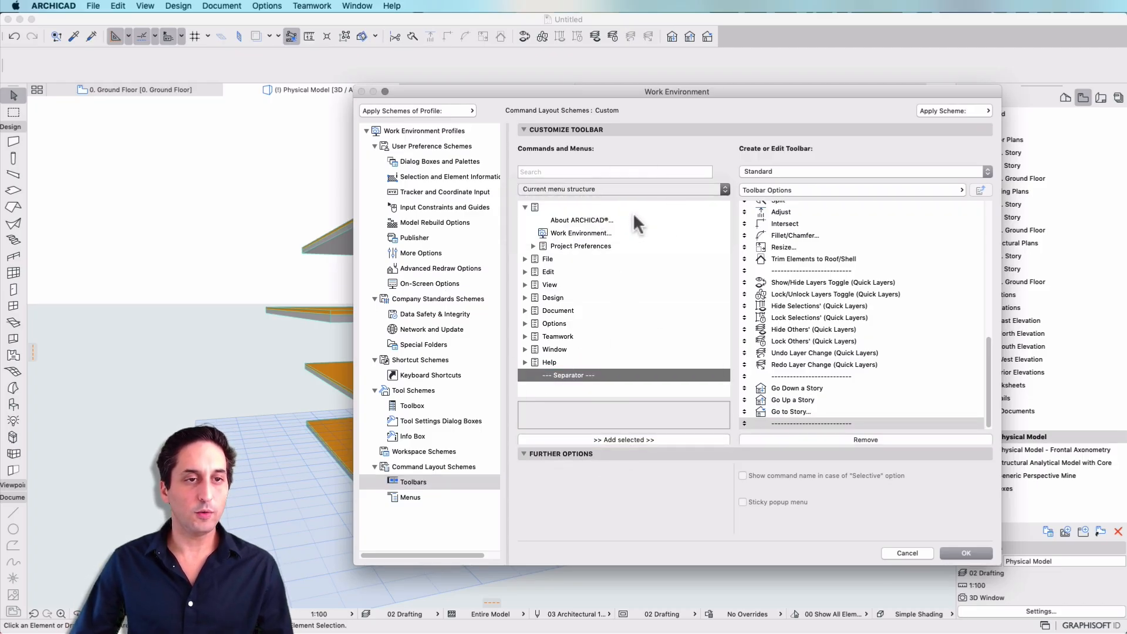
left_click(602, 172)
type("line wei")
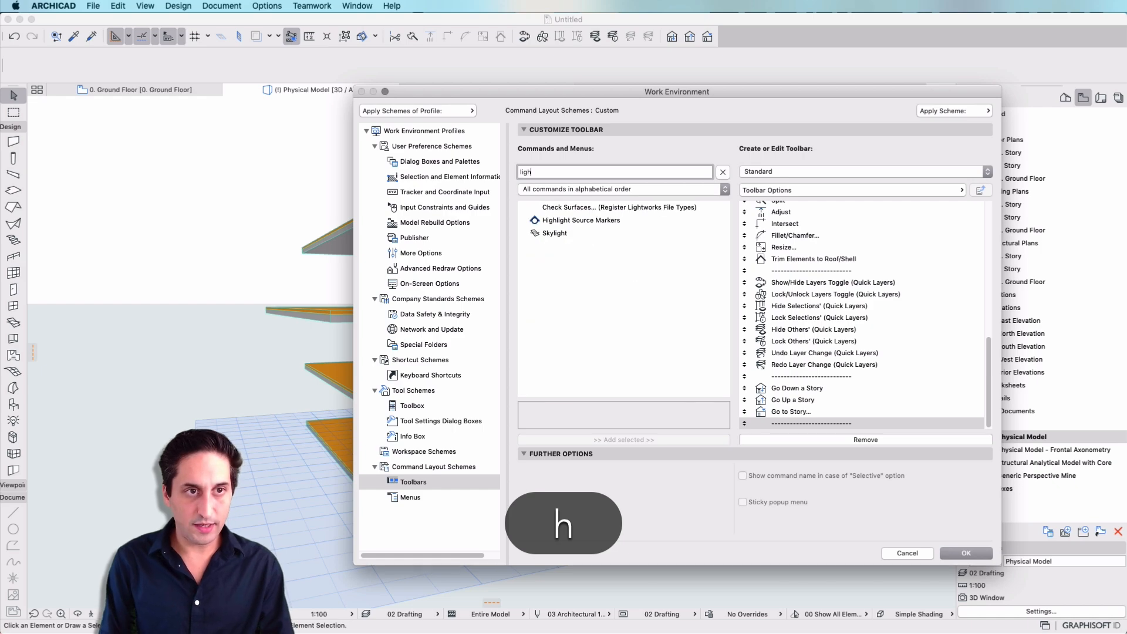
left_click(569, 208)
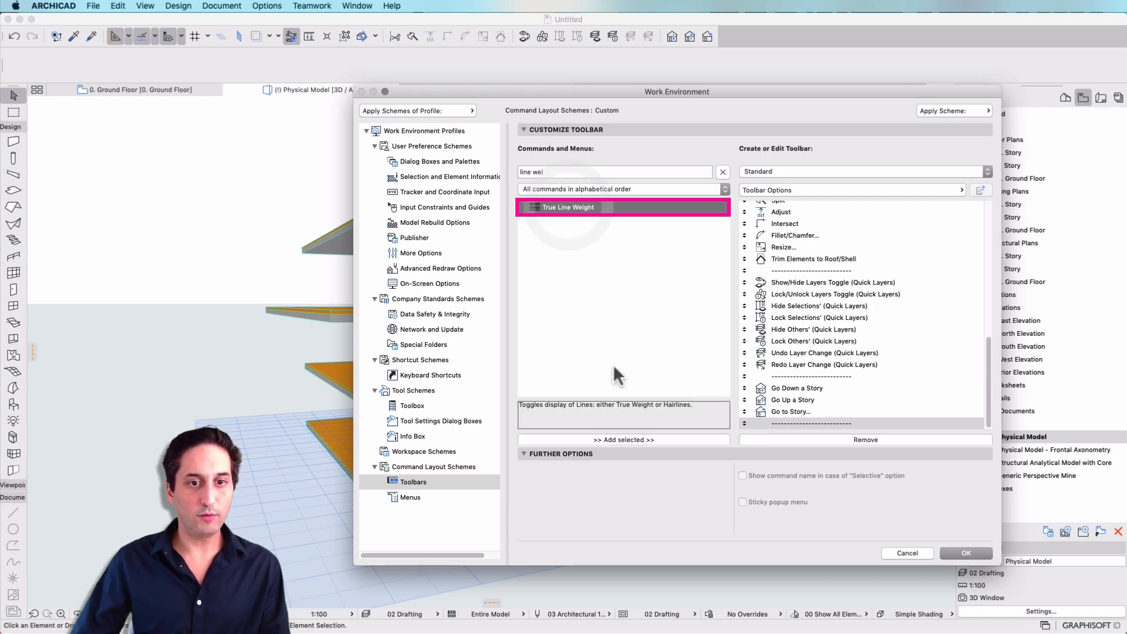
left_click(606, 438)
List all commands by theme with the search cleared and add Wall & Beam Reference Lines from the 04 View theme.
left_click(636, 188)
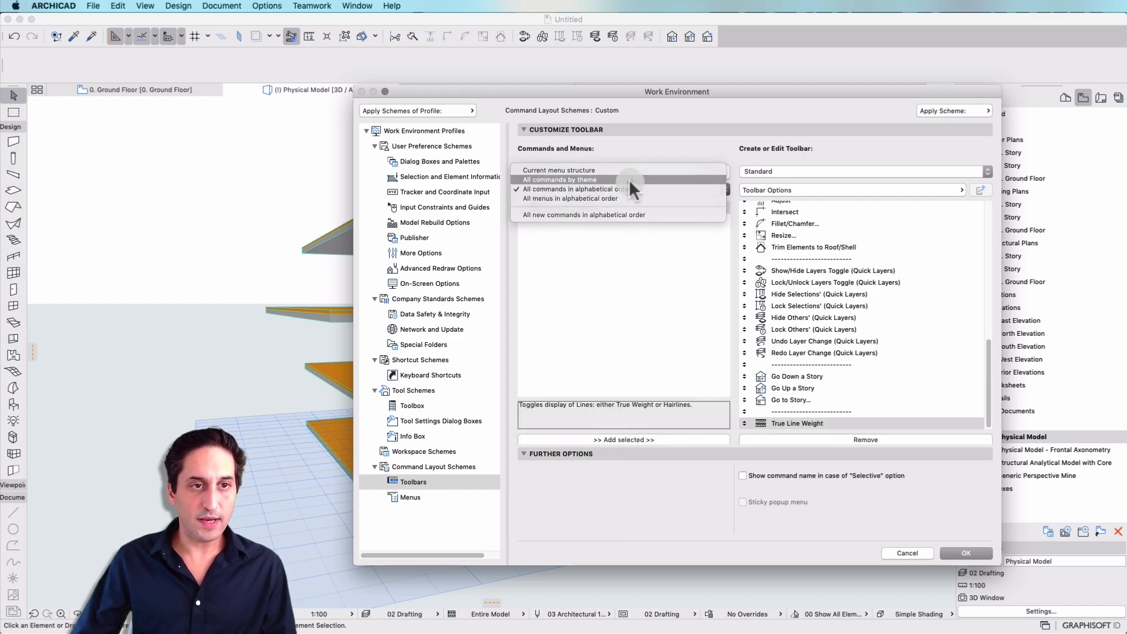
left_click(629, 179)
left_click(723, 172)
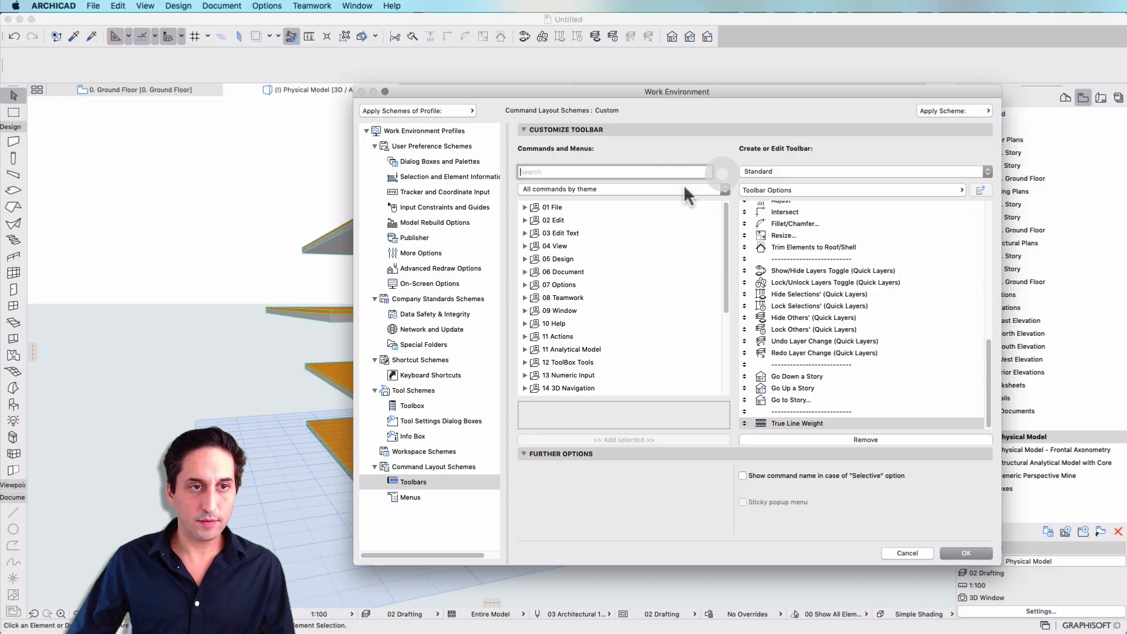
left_click(526, 247)
scroll(566, 248, "down", 10)
left_click(587, 245)
left_click(609, 439)
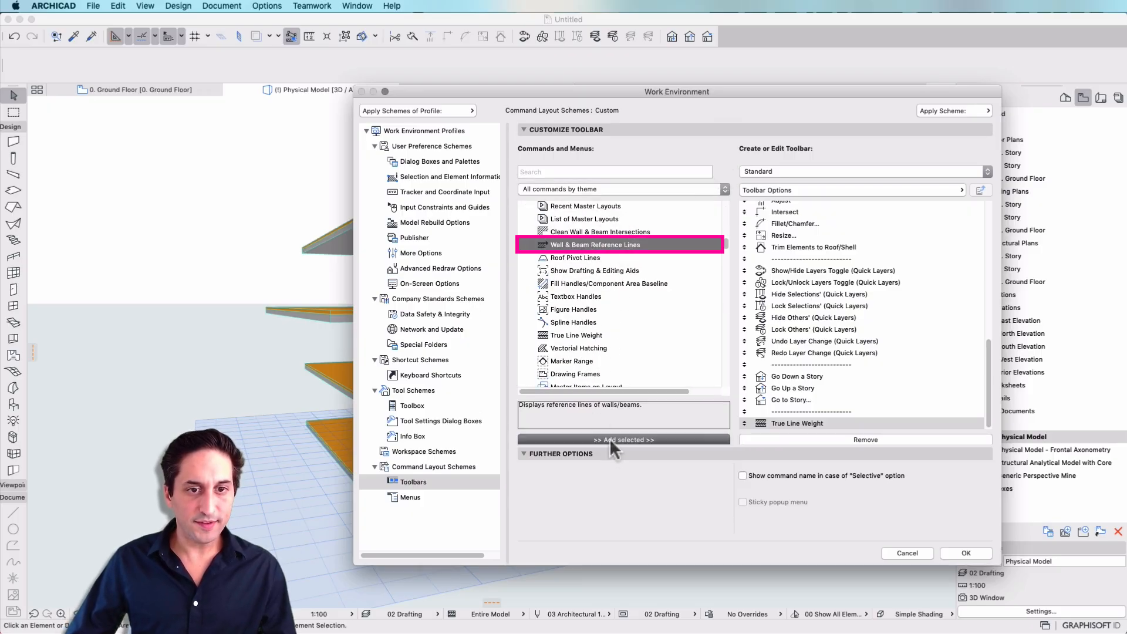
Add the Drawing Frames and Bold Cut Lines commands to the Standard toolbar and accept the Work Environment changes.
scroll(600, 256, "down", 3)
left_click(572, 316)
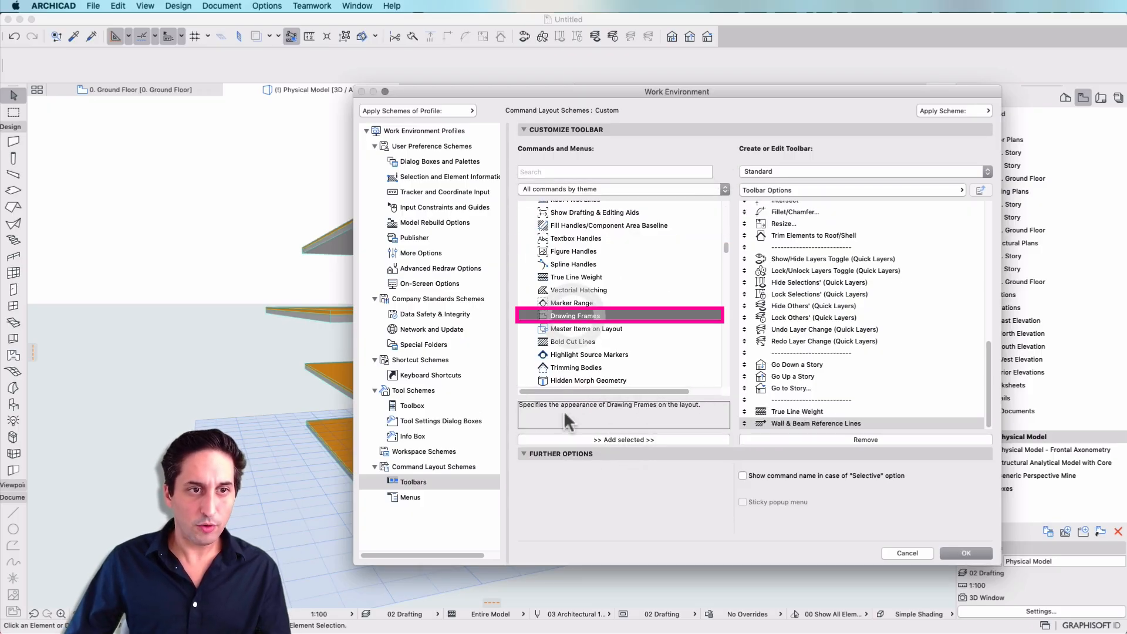
left_click(578, 438)
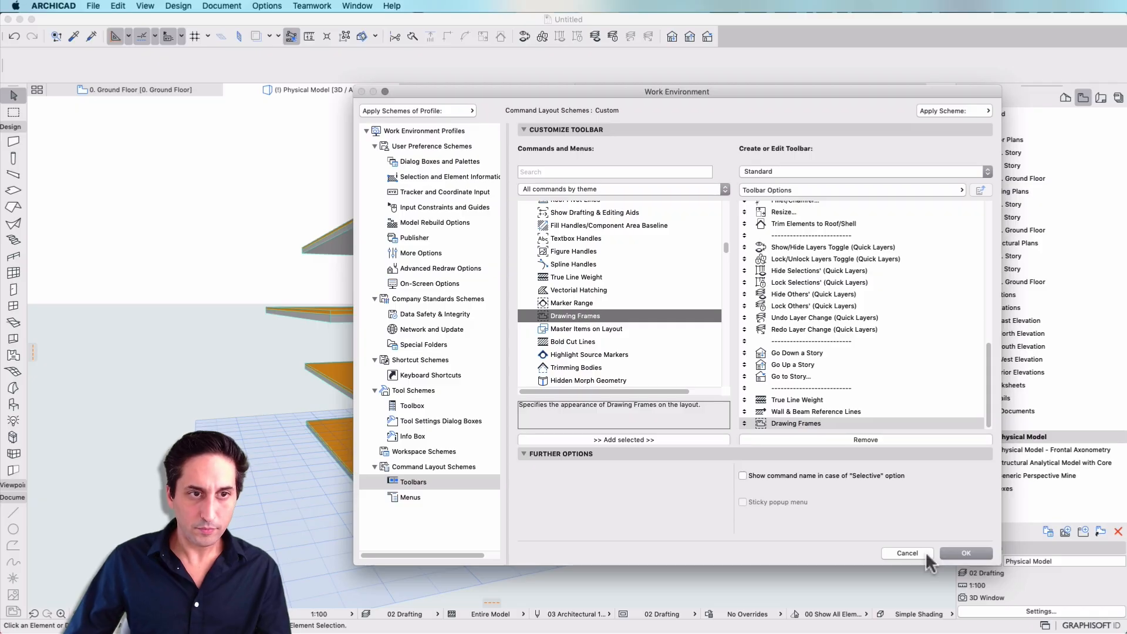
left_click(573, 342)
left_click(582, 439)
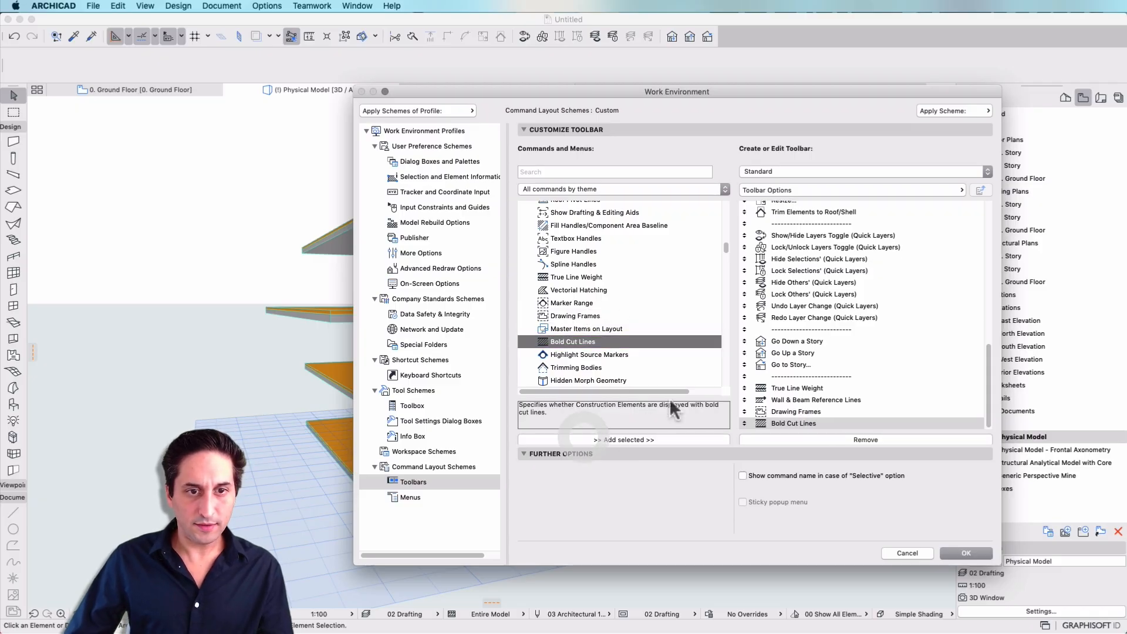
left_click(966, 554)
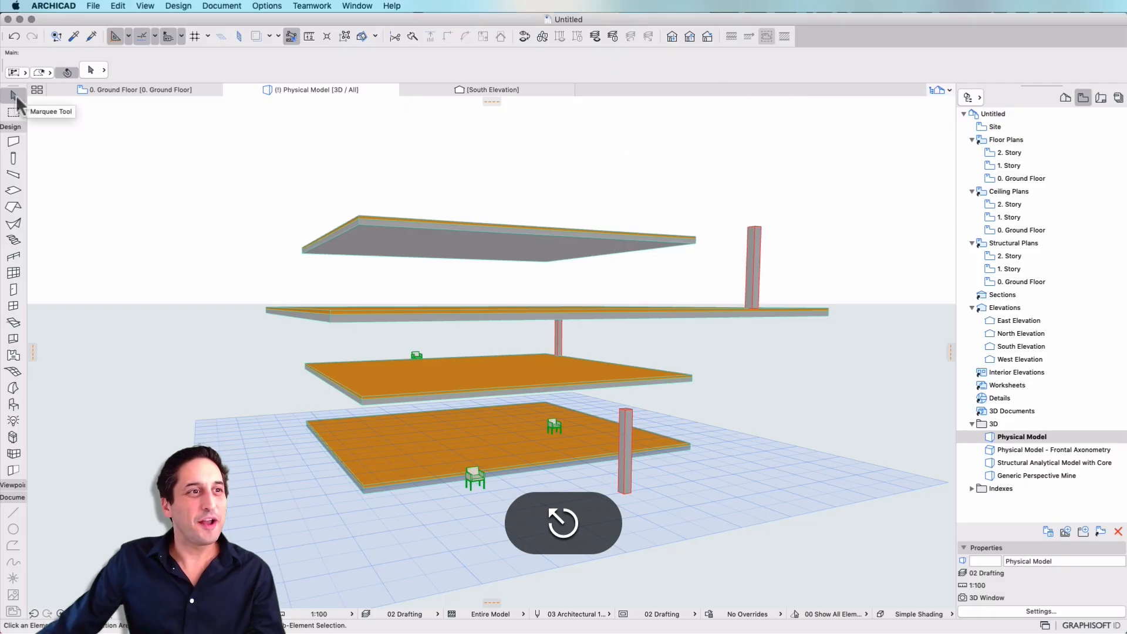
Set the Arrow tool's selection shape to rectangular and view its selection mode options.
left_click(40, 71)
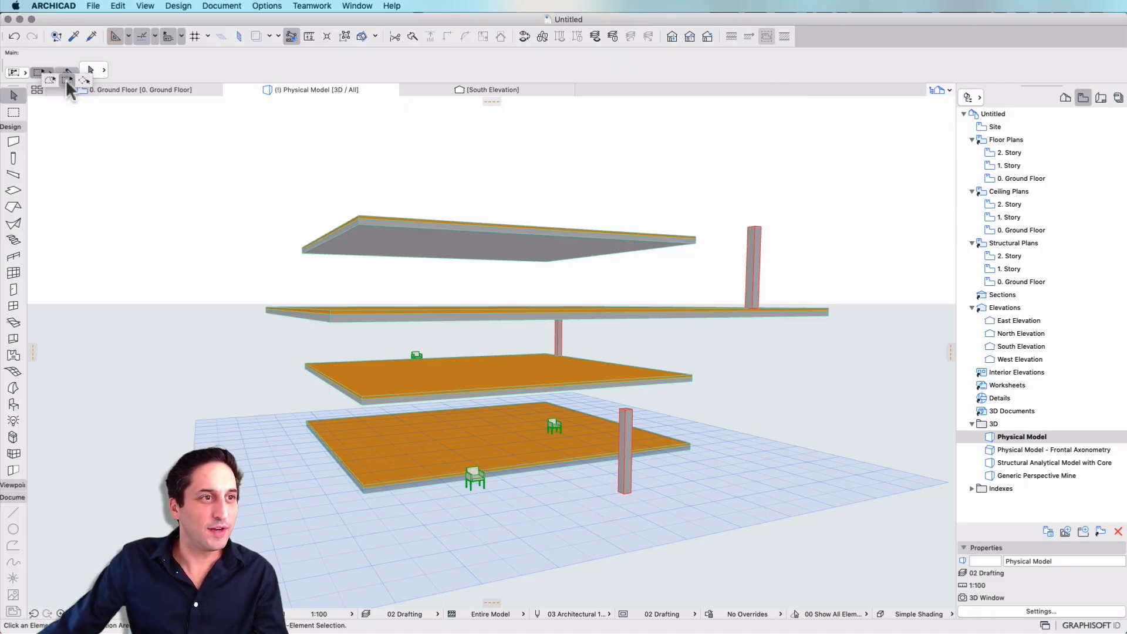
left_click(13, 72)
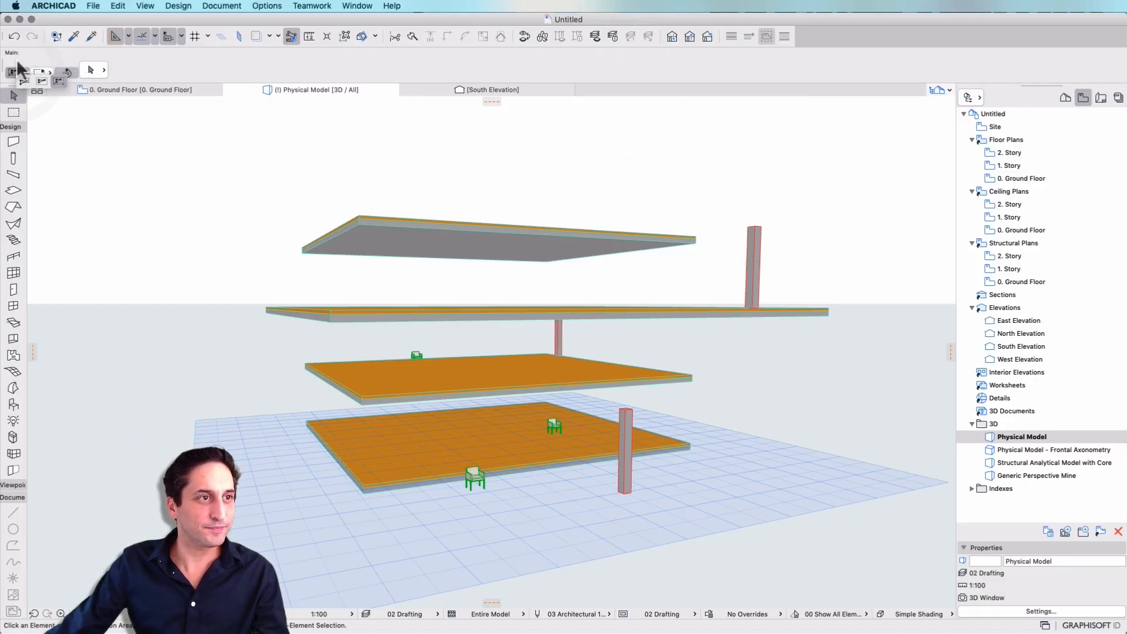
left_click(17, 64)
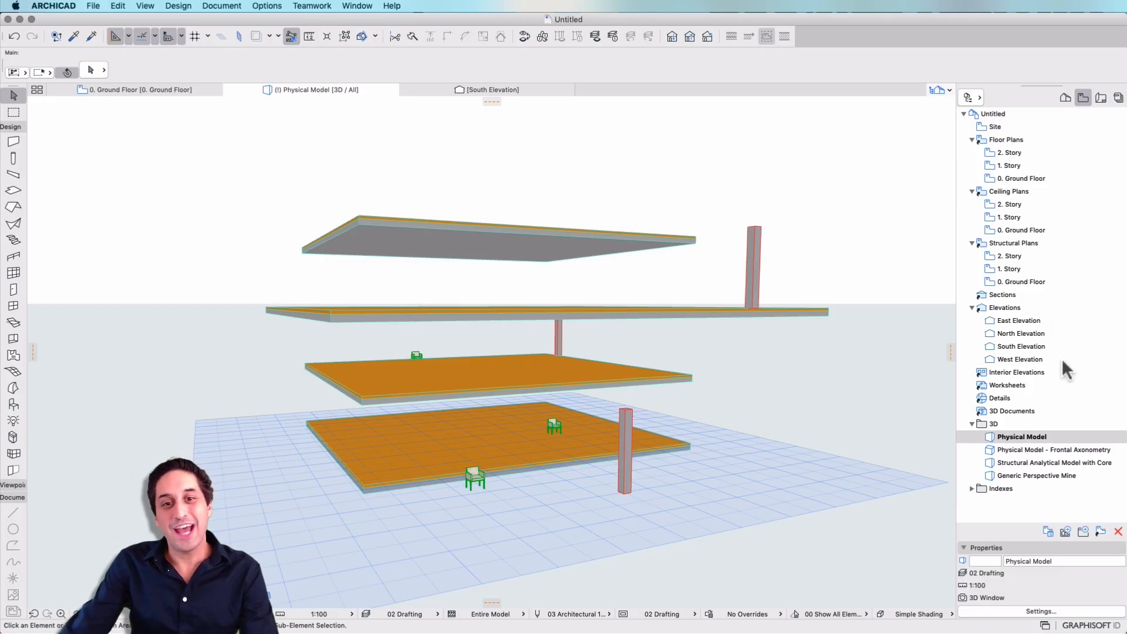
Show the Organizer as a floating palette, then undock and close the Navigator.
left_click(969, 98)
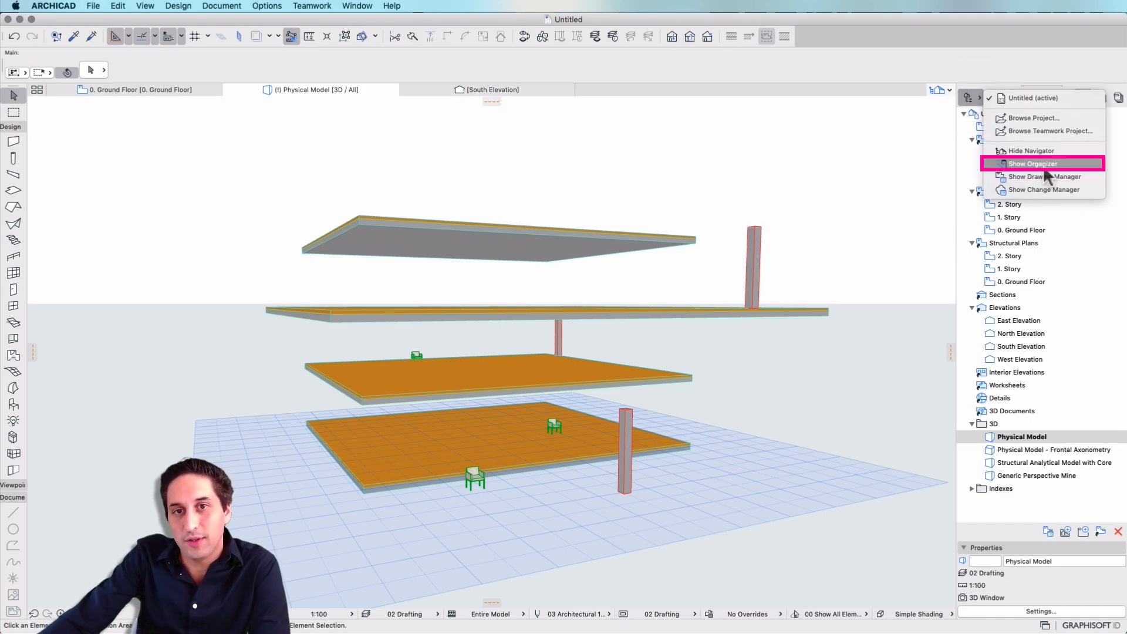
left_click(1063, 165)
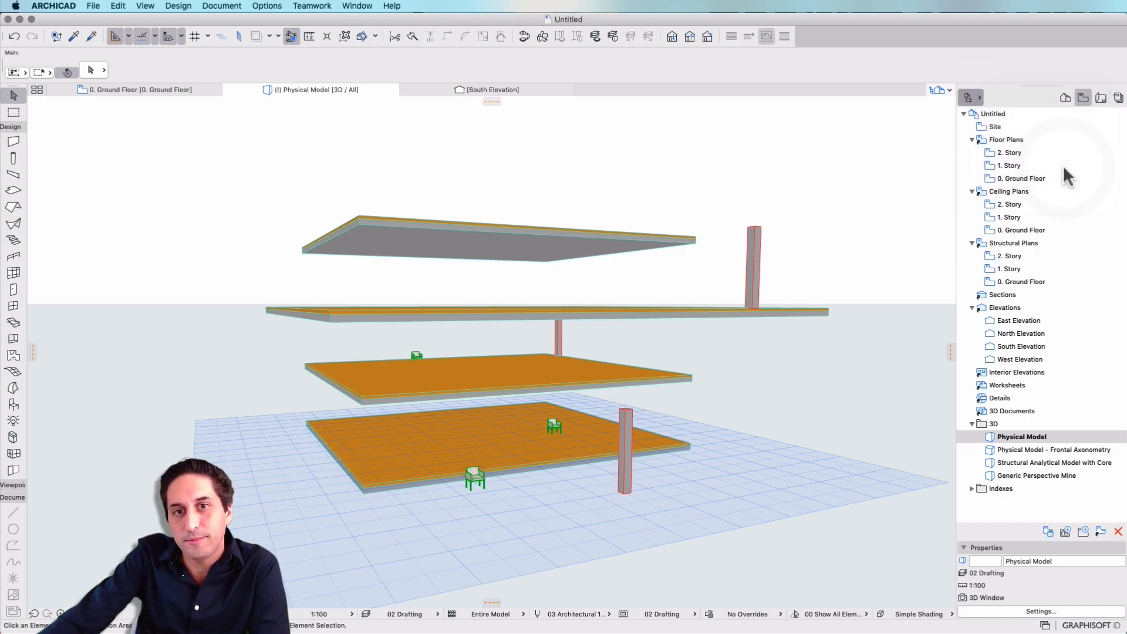
left_click_drag(411, 108, 630, 168)
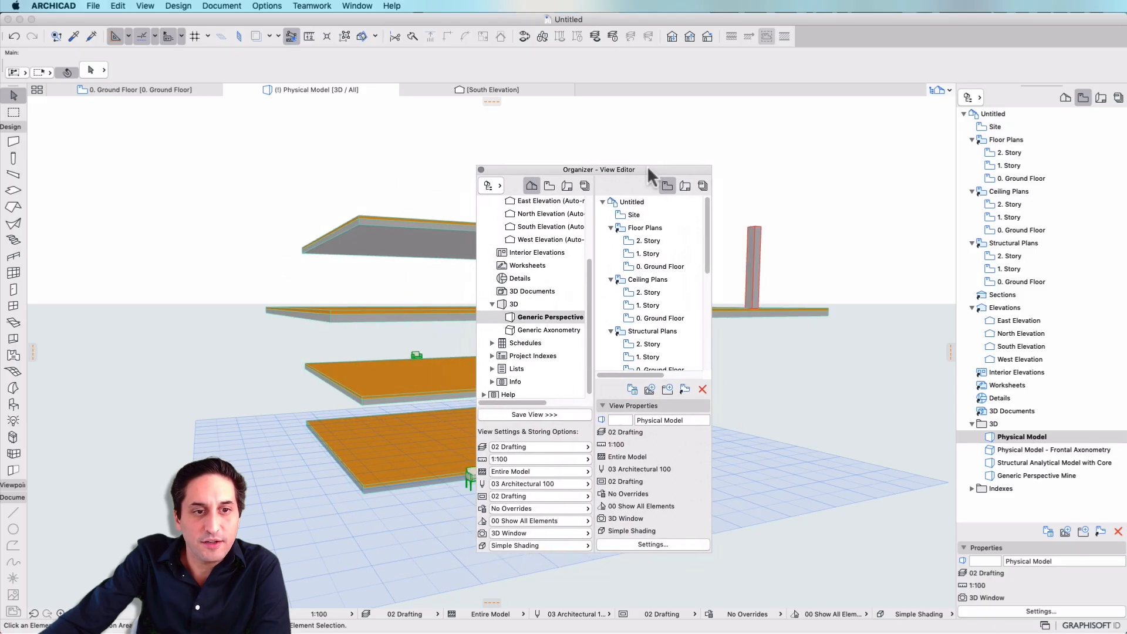
left_click_drag(1038, 83, 898, 131)
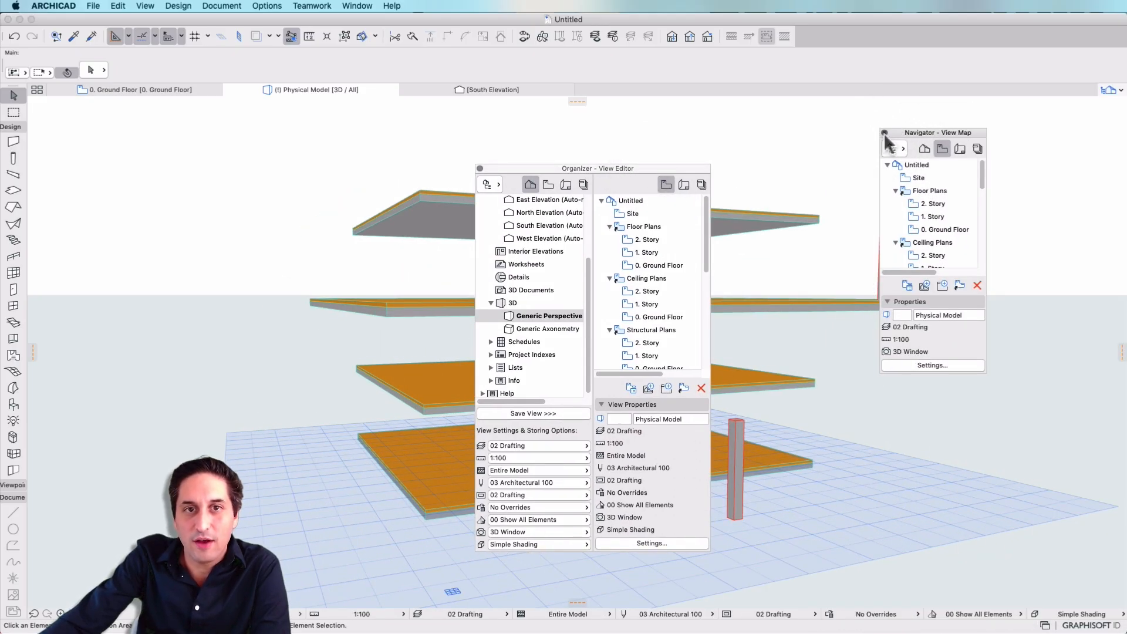
left_click(885, 134)
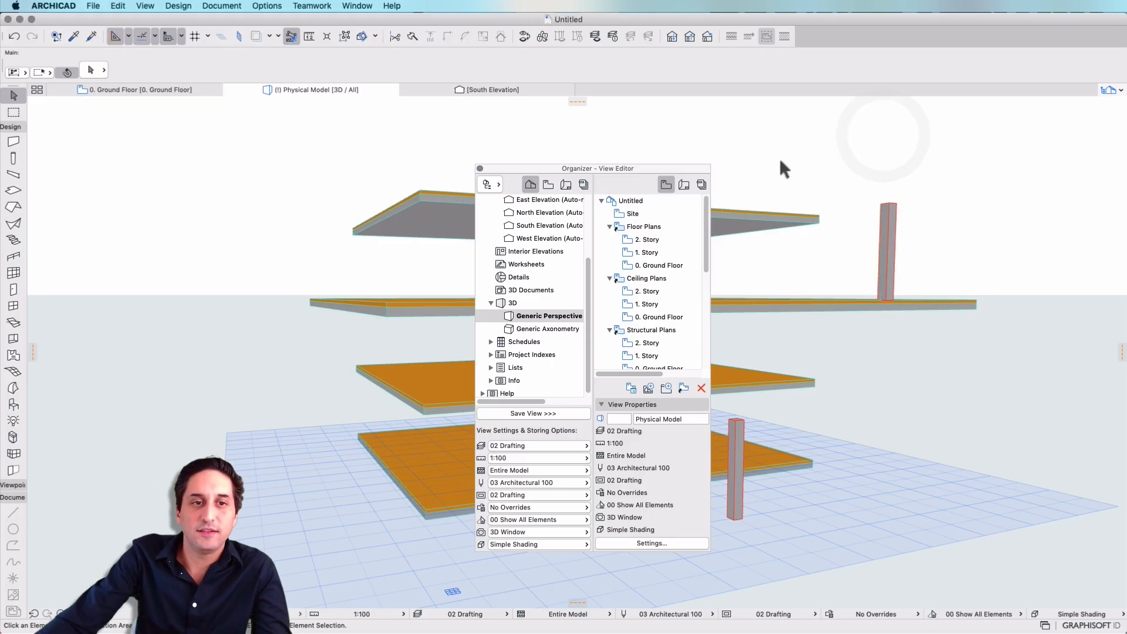
Dock the Organizer where the Navigator was and widen it slightly.
left_click_drag(681, 172, 1124, 94)
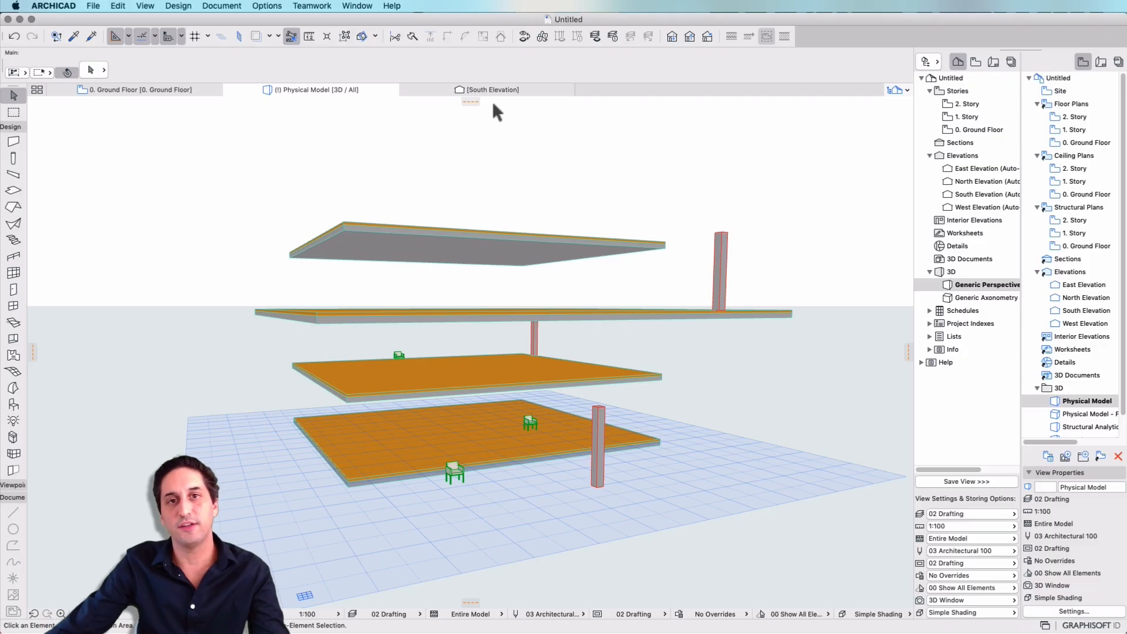
left_click(1033, 271)
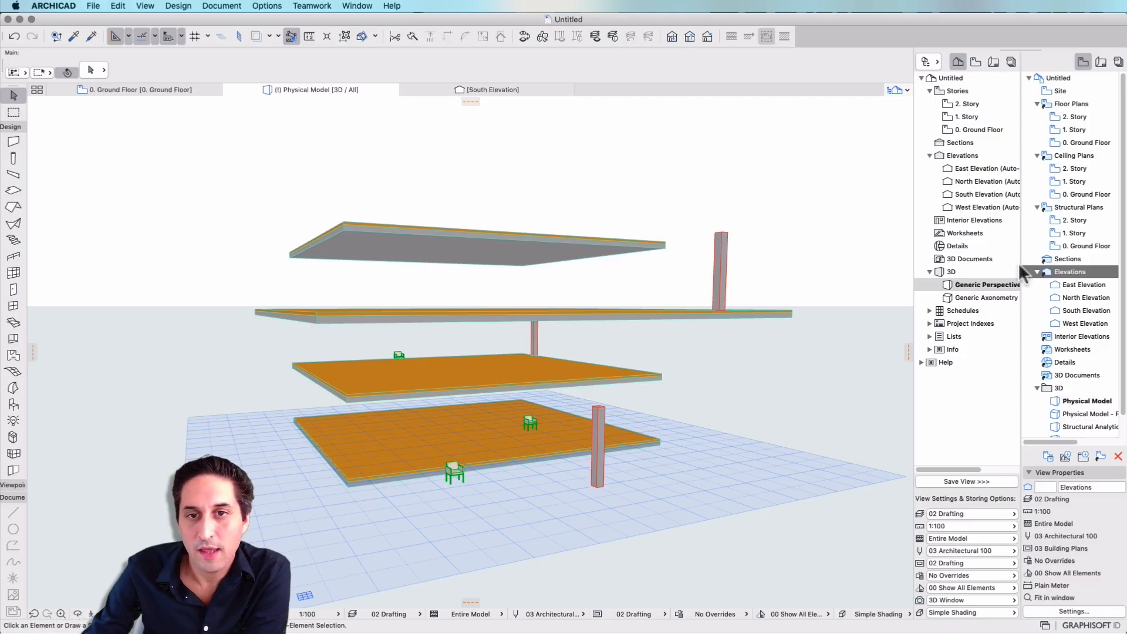
left_click_drag(912, 262, 904, 264)
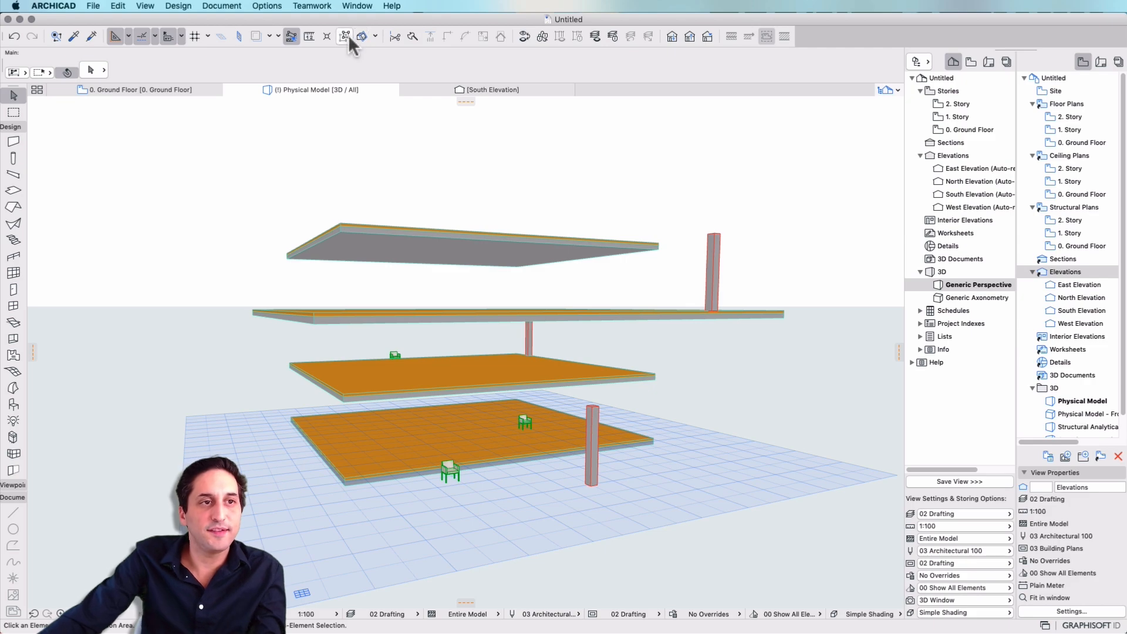
Show the Trace & Reference palette and dock it beneath the Organizer.
left_click(269, 36)
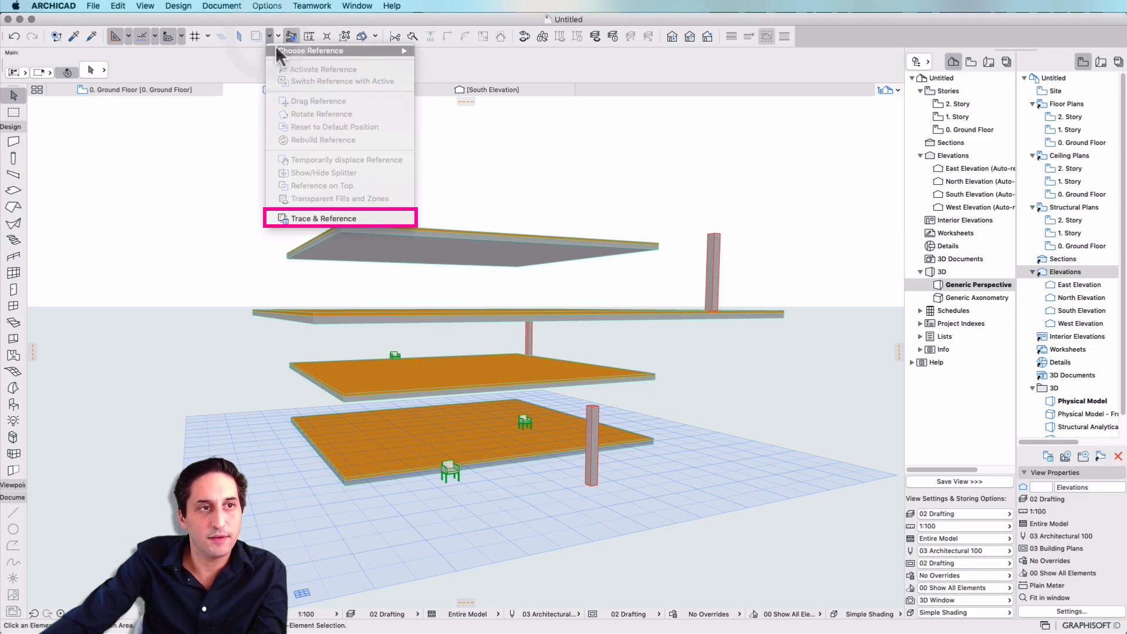
left_click(323, 220)
mouse_move(417, 168)
left_mouse_down()
mouse_move(417, 158)
mouse_move(774, 198)
mouse_move(781, 434)
mouse_move(1028, 580)
mouse_move(1006, 613)
mouse_move(1015, 599)
left_mouse_up()
left_click(1011, 609)
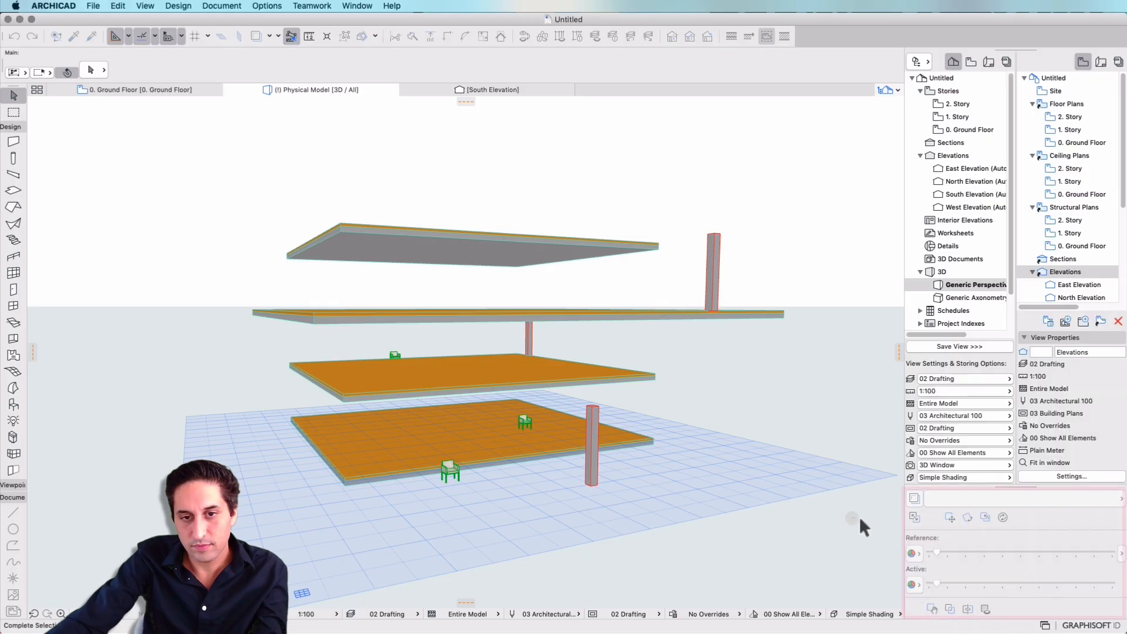
Widen the docked Organizer slightly and keep the Project Map and View Map side by side.
left_click_drag(906, 288, 875, 294)
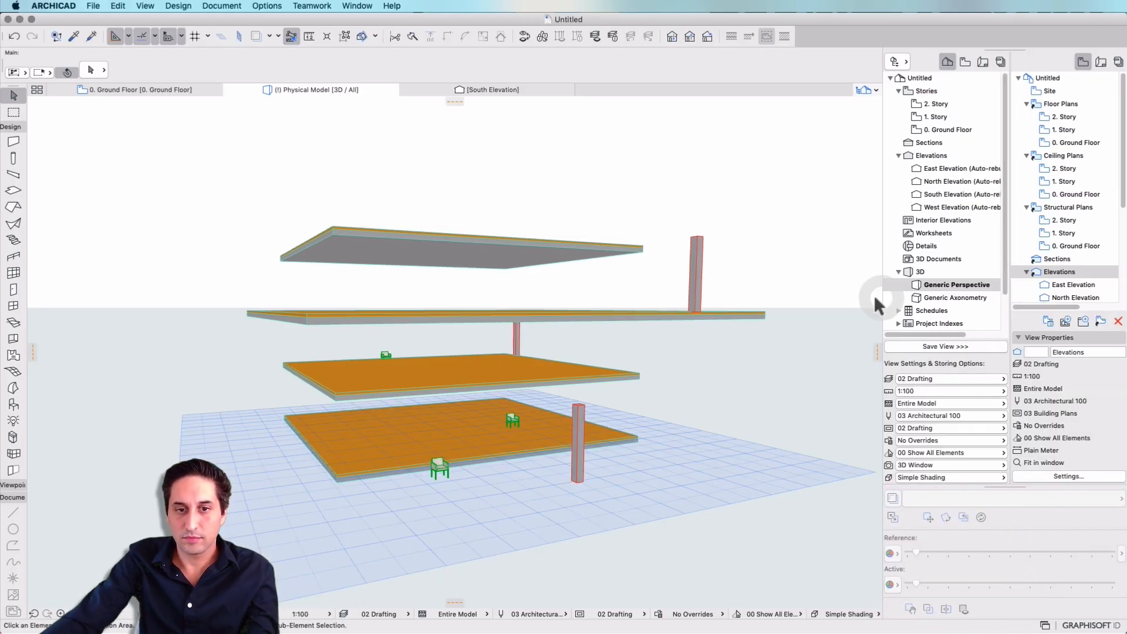
scroll(963, 197, "right", 4)
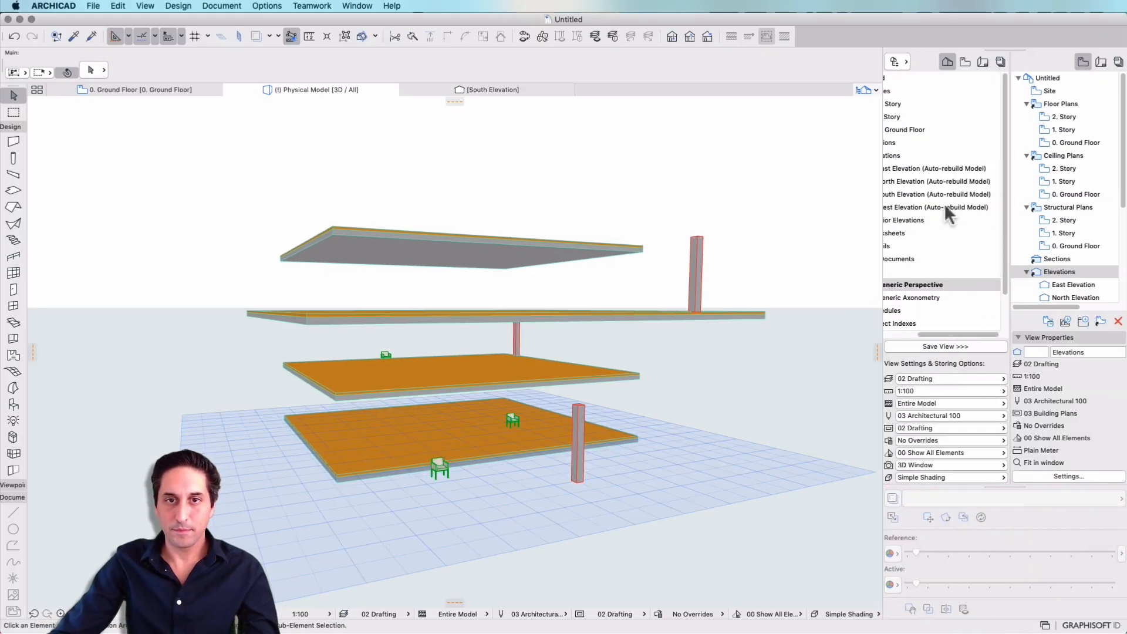
scroll(944, 206, "left", 4)
left_click_drag(880, 244, 874, 245)
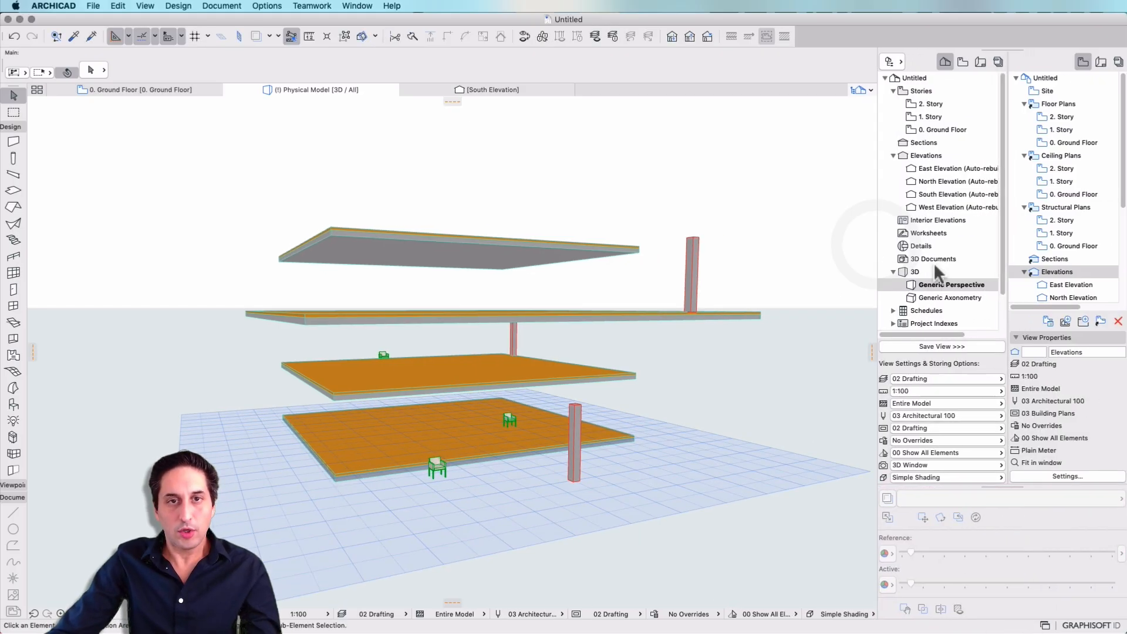
left_click(946, 60)
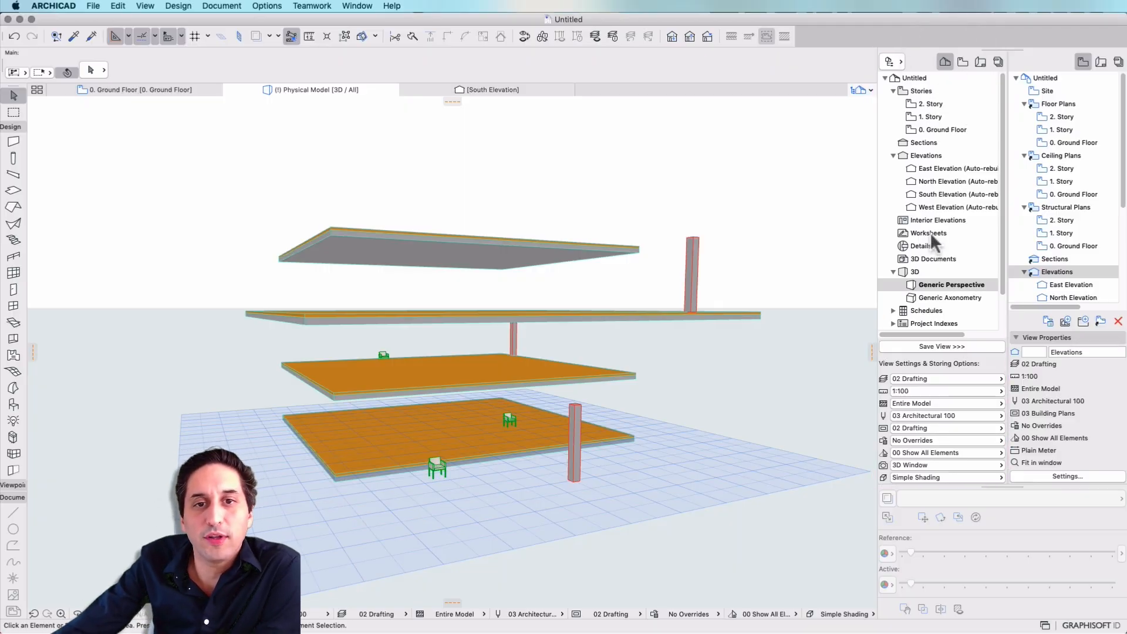
left_click(1088, 61)
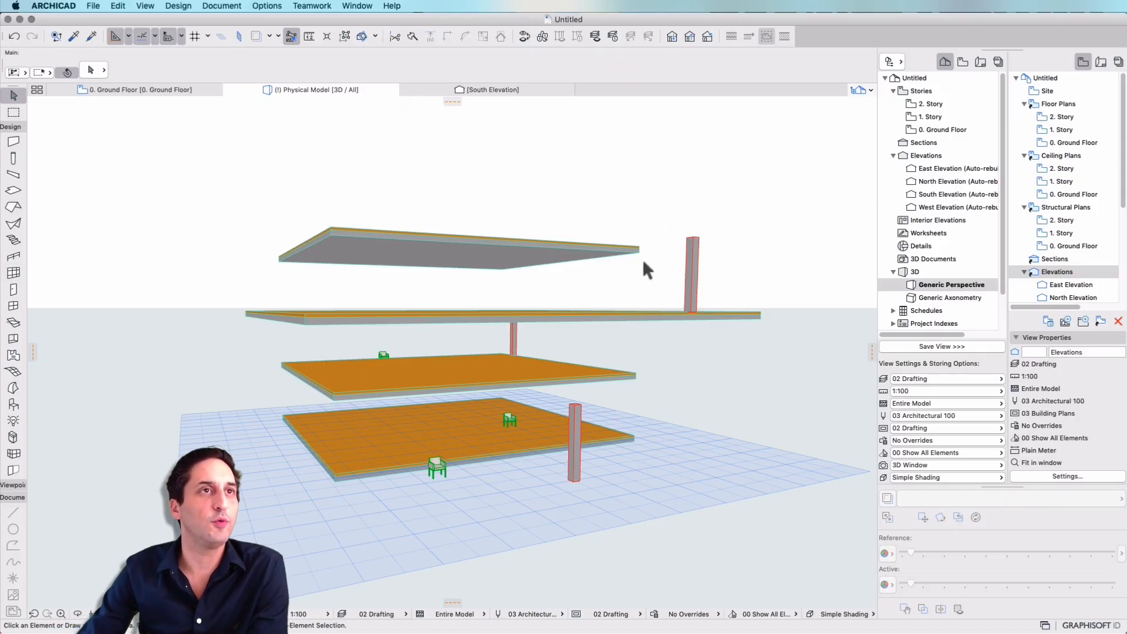
Set the project's working length unit to meter with 2 decimals.
left_click(86, 6)
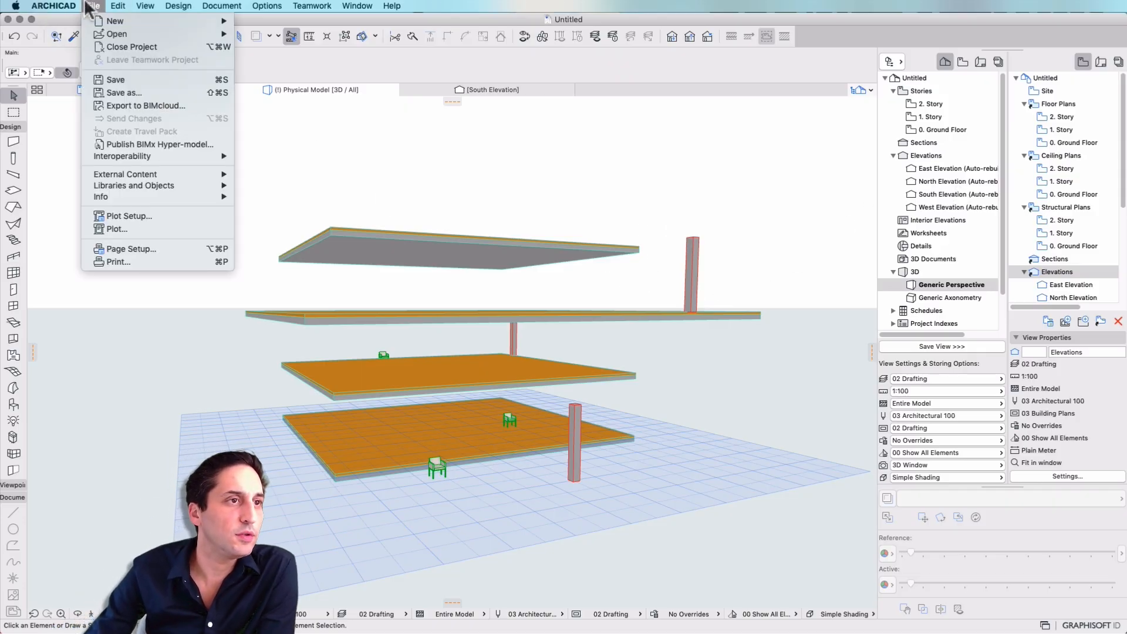
mouse_move(53, 6)
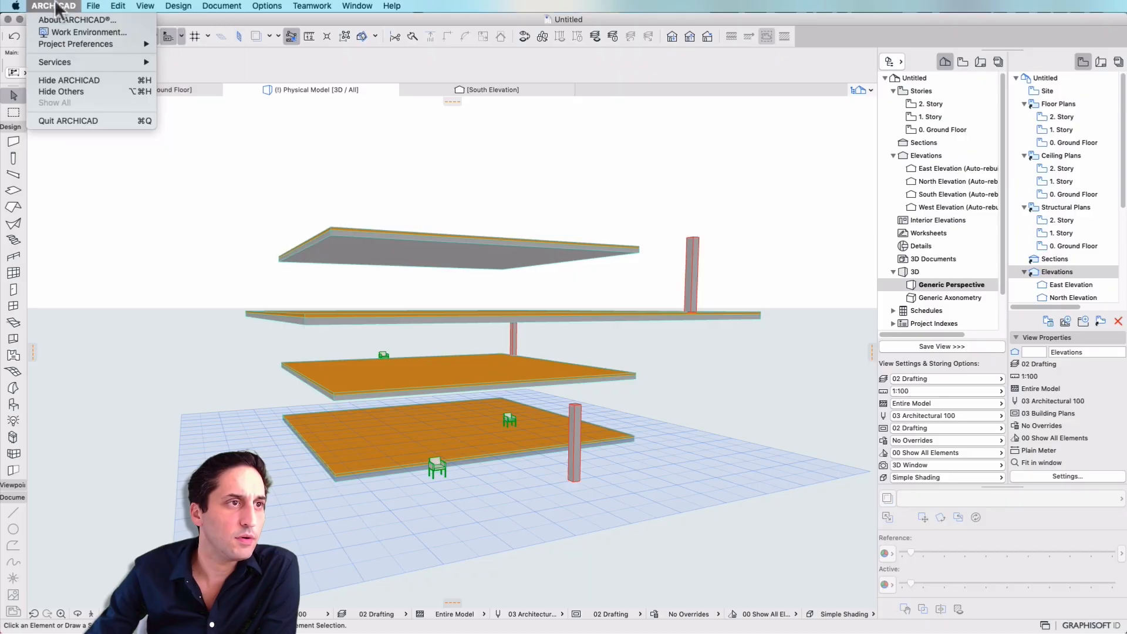
mouse_move(69, 42)
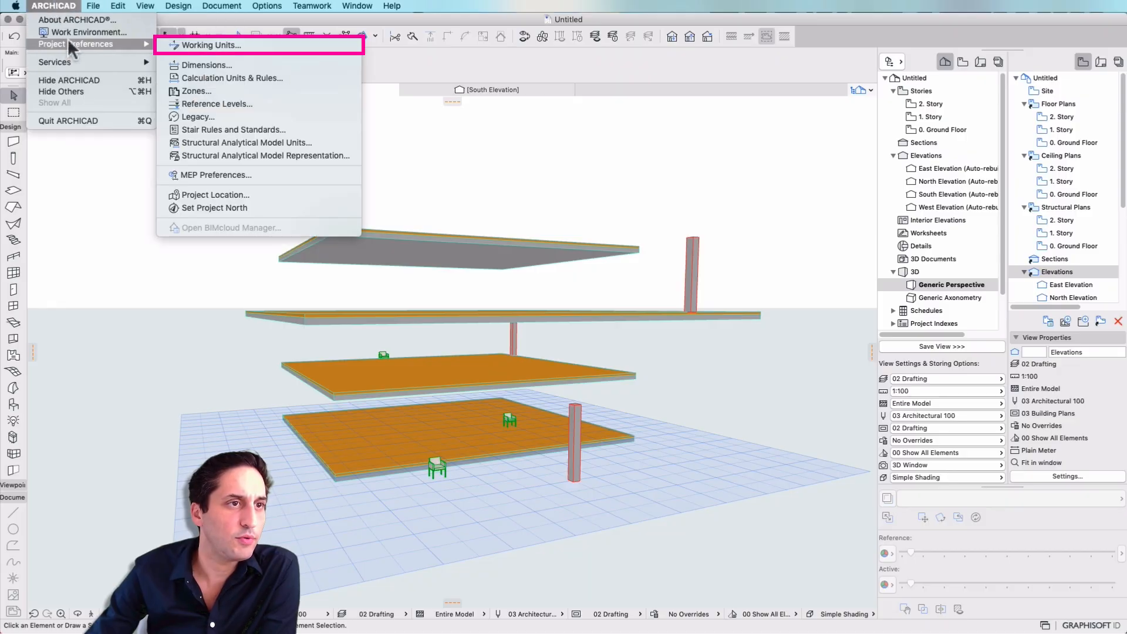
left_click(263, 42)
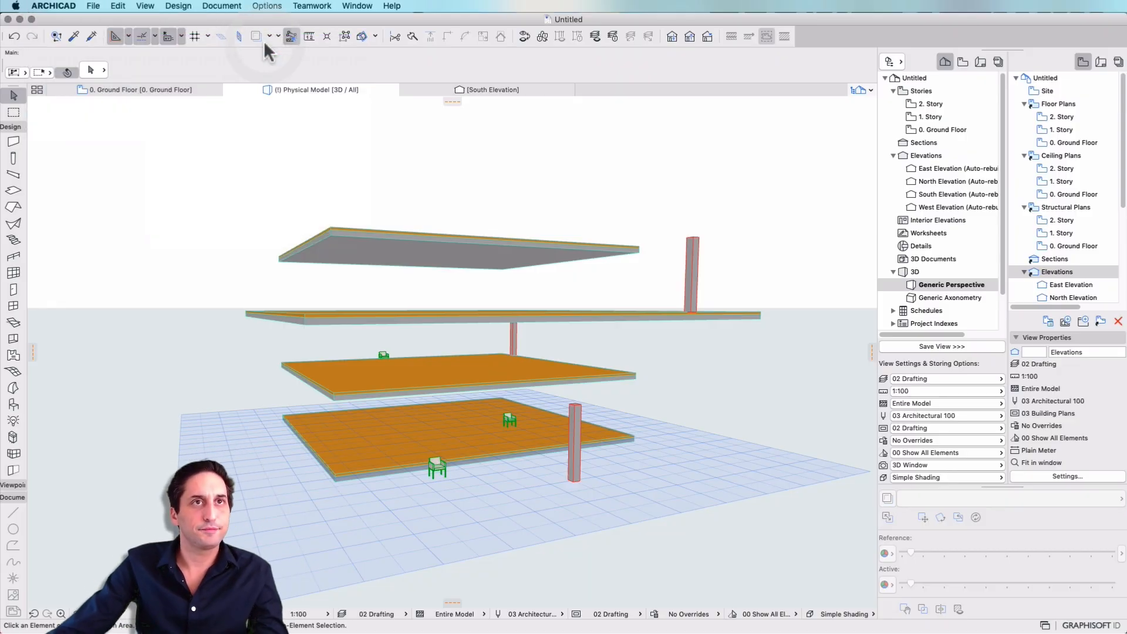
left_click_drag(946, 194, 438, 169)
left_click(538, 191)
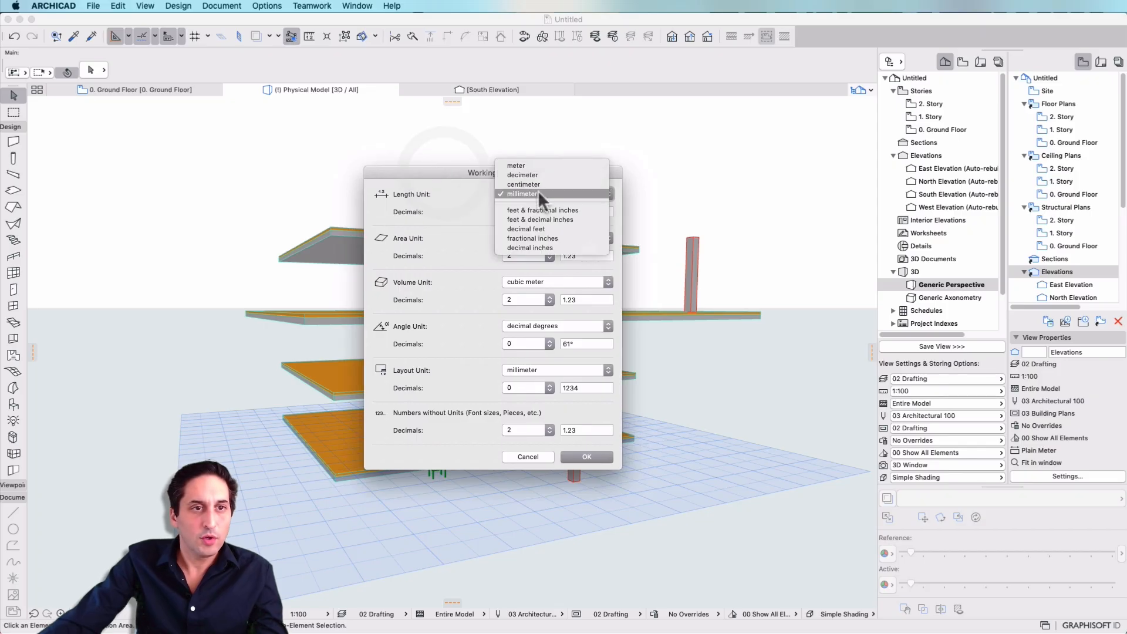
left_click(579, 165)
left_click(531, 211)
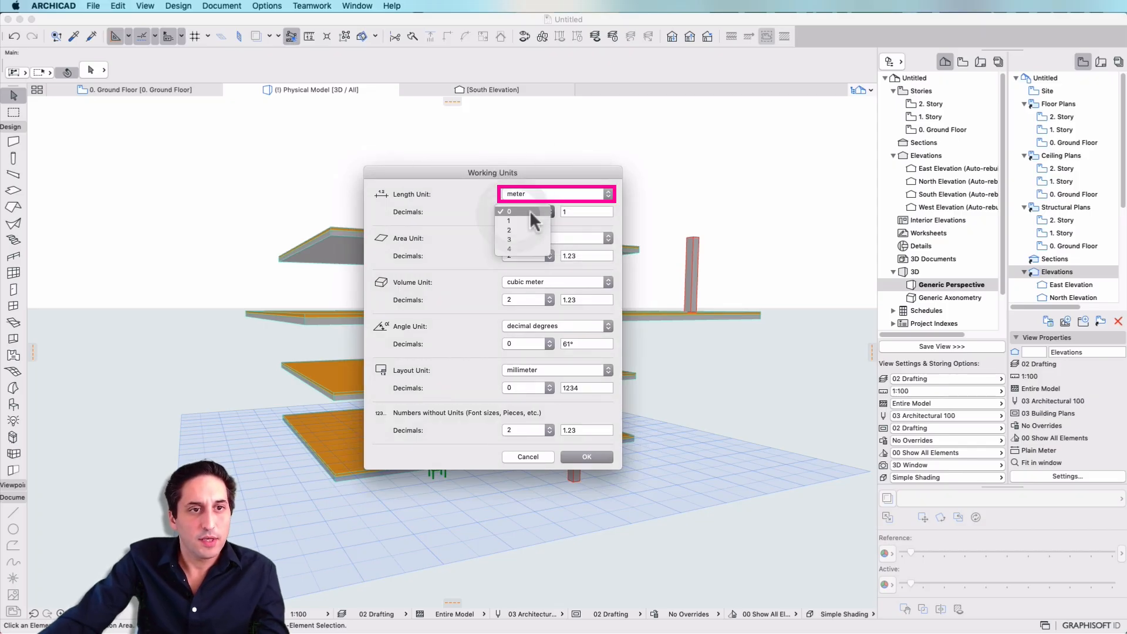
left_click(536, 231)
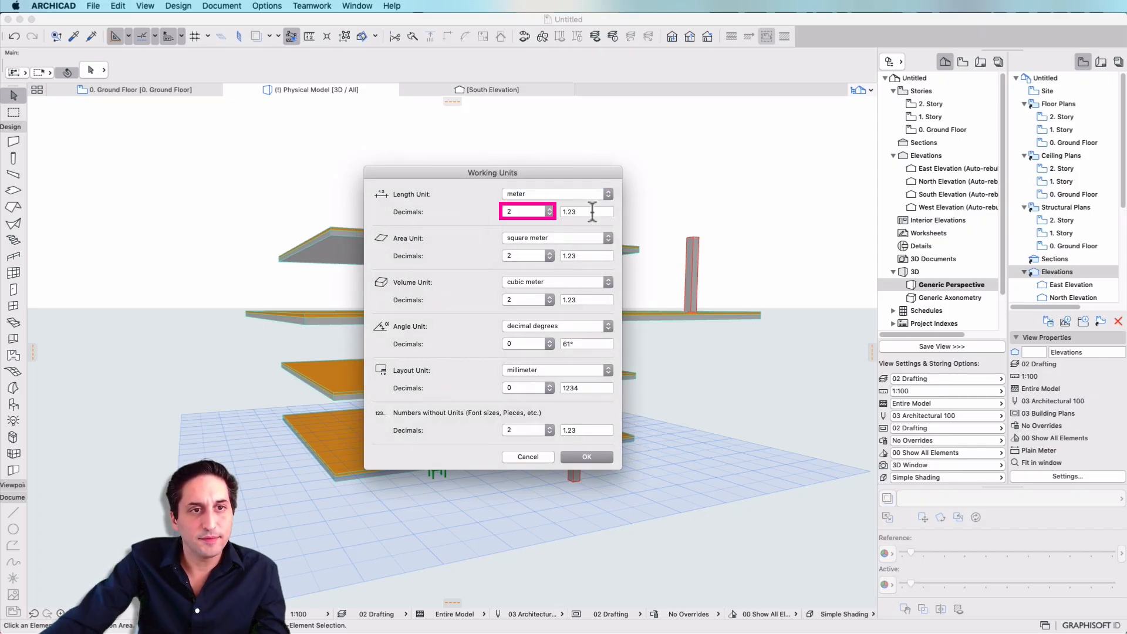
left_click(599, 458)
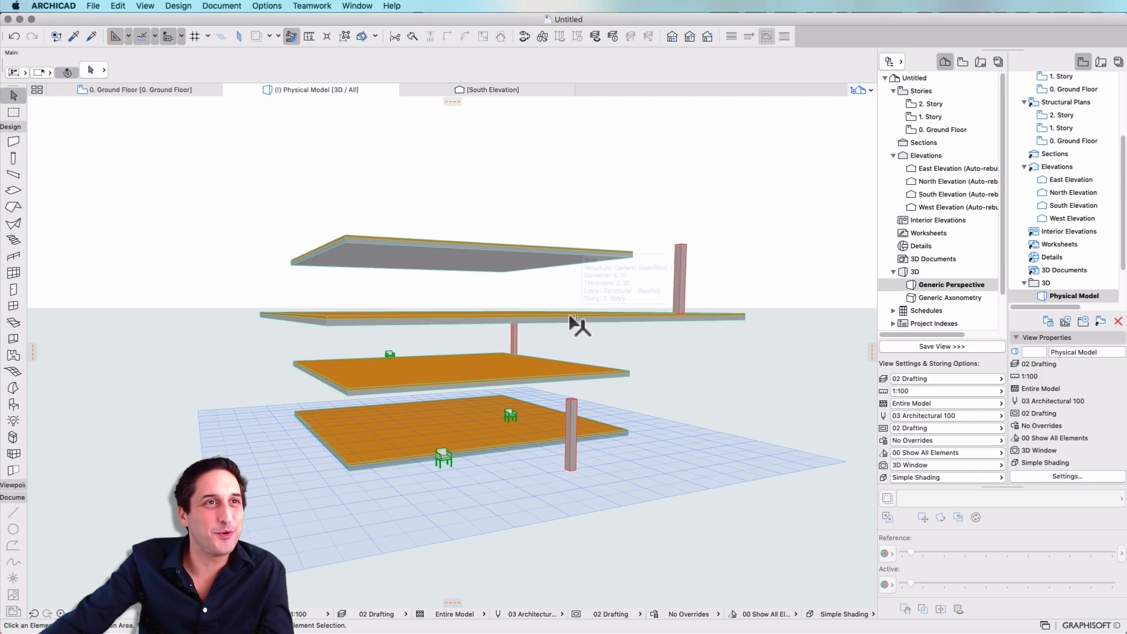
Open the Work Environment settings and review the stored Architectural Basic Profile 24 and Architectural Profile 24.
left_click(94, 6)
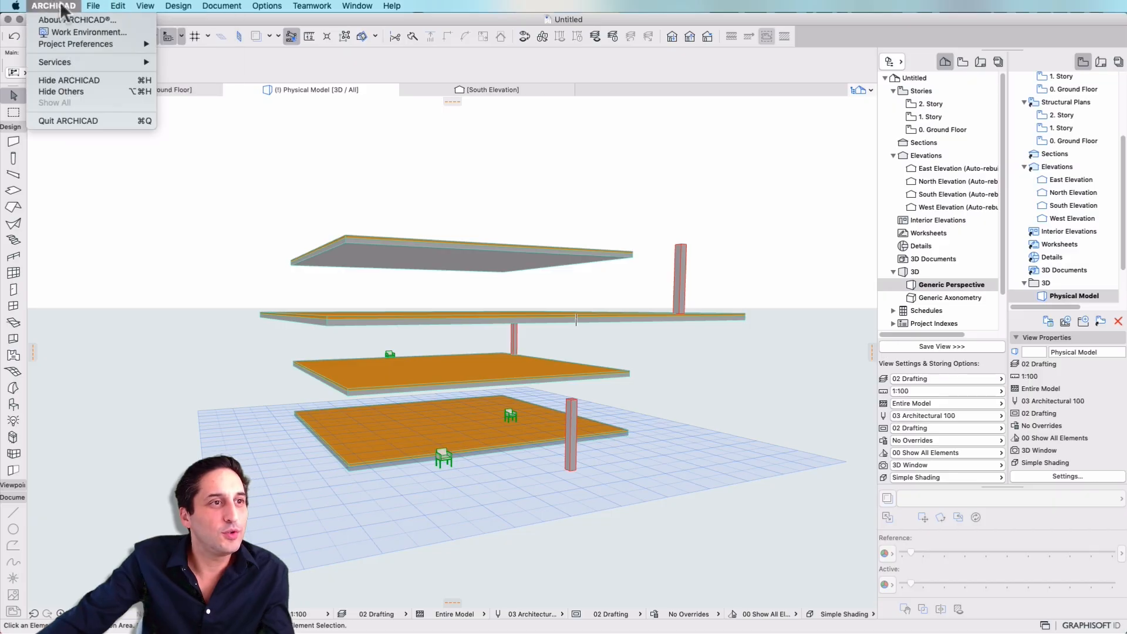
mouse_move(67, 47)
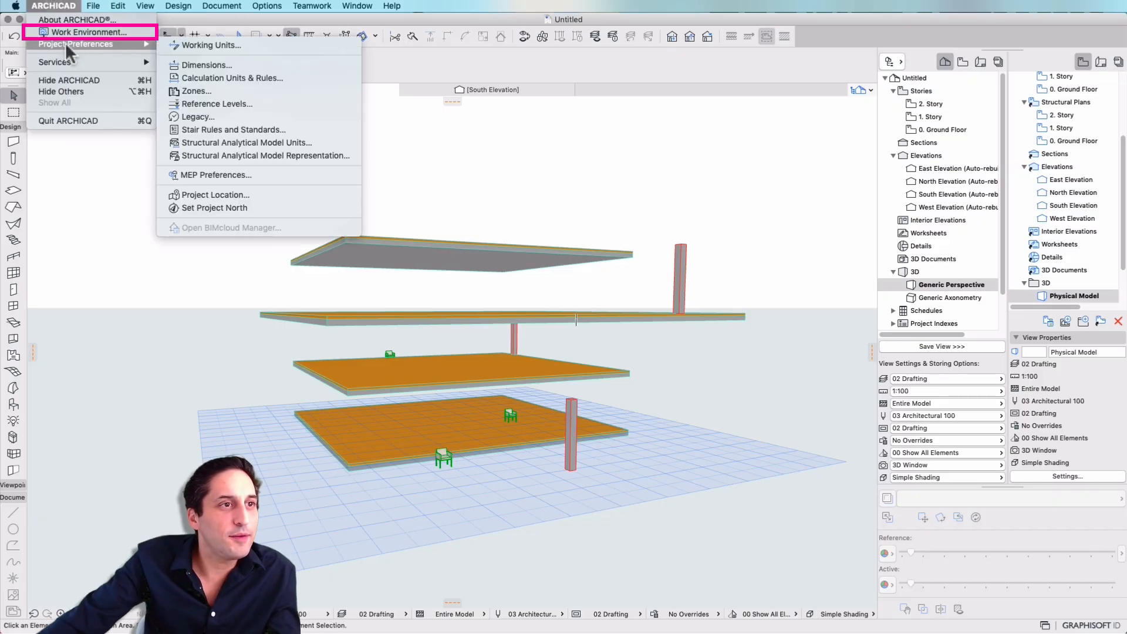
left_click(110, 33)
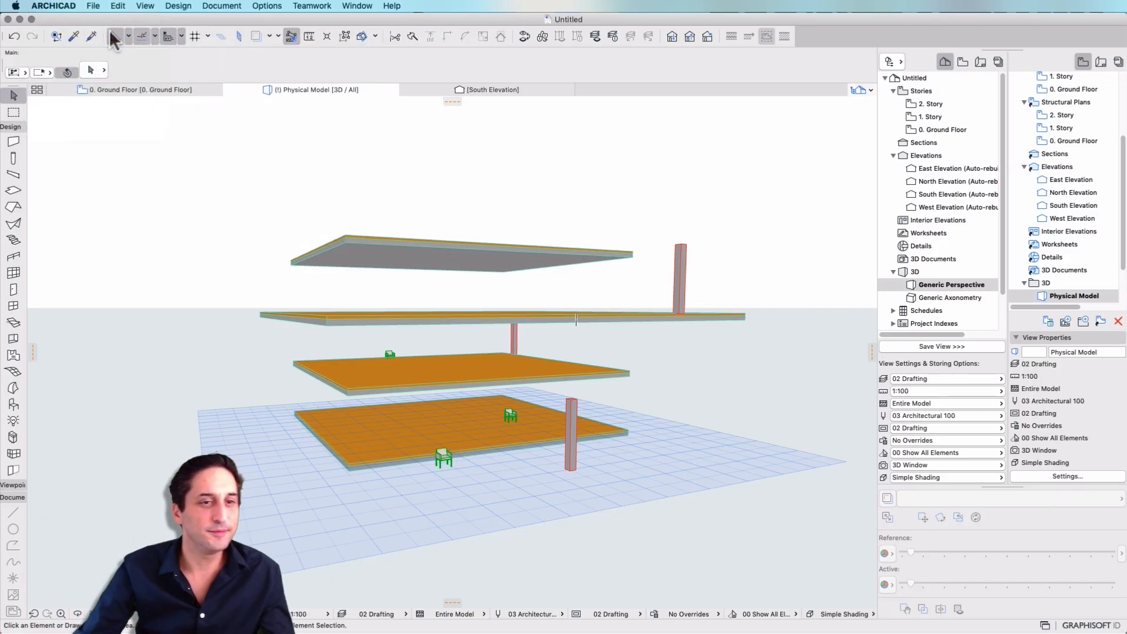
left_click(451, 131)
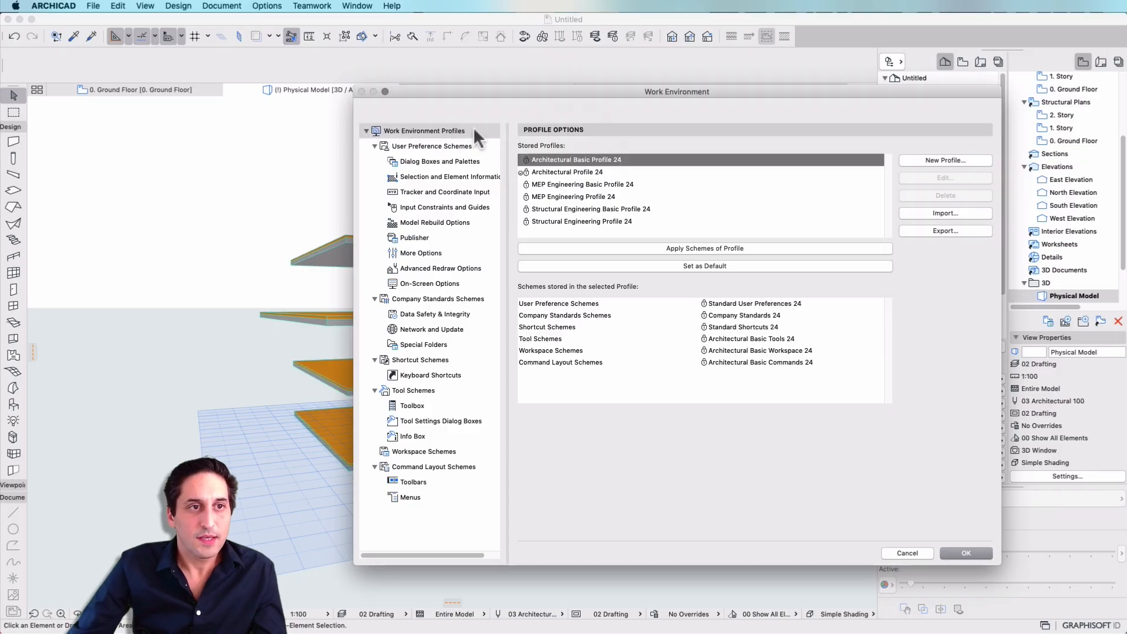
left_click(679, 162)
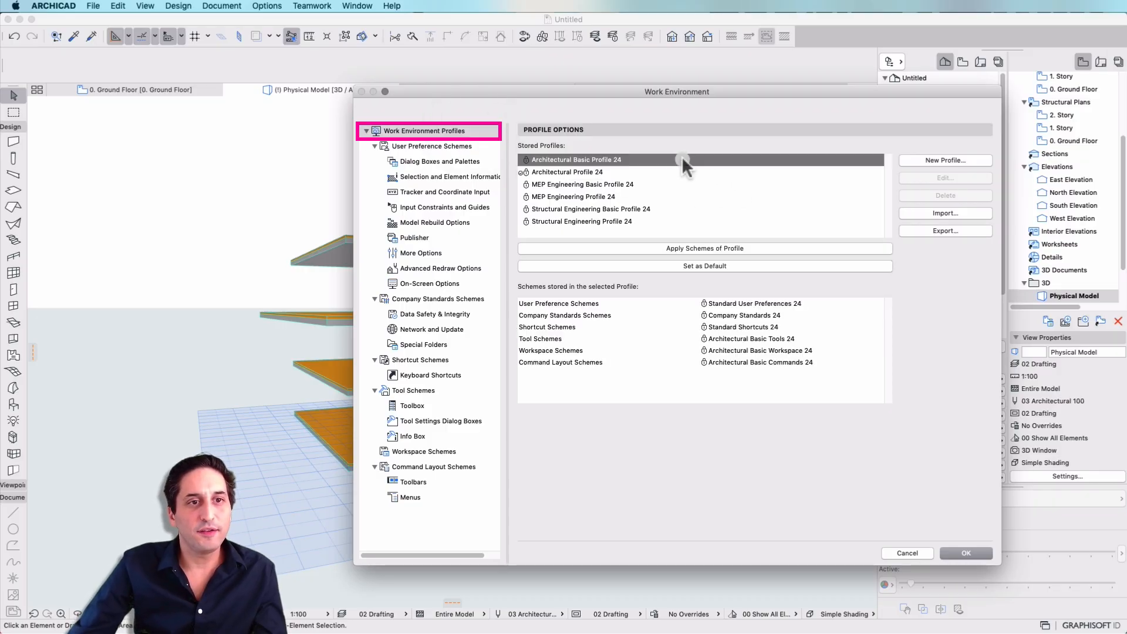
left_click(679, 170)
left_click(677, 159)
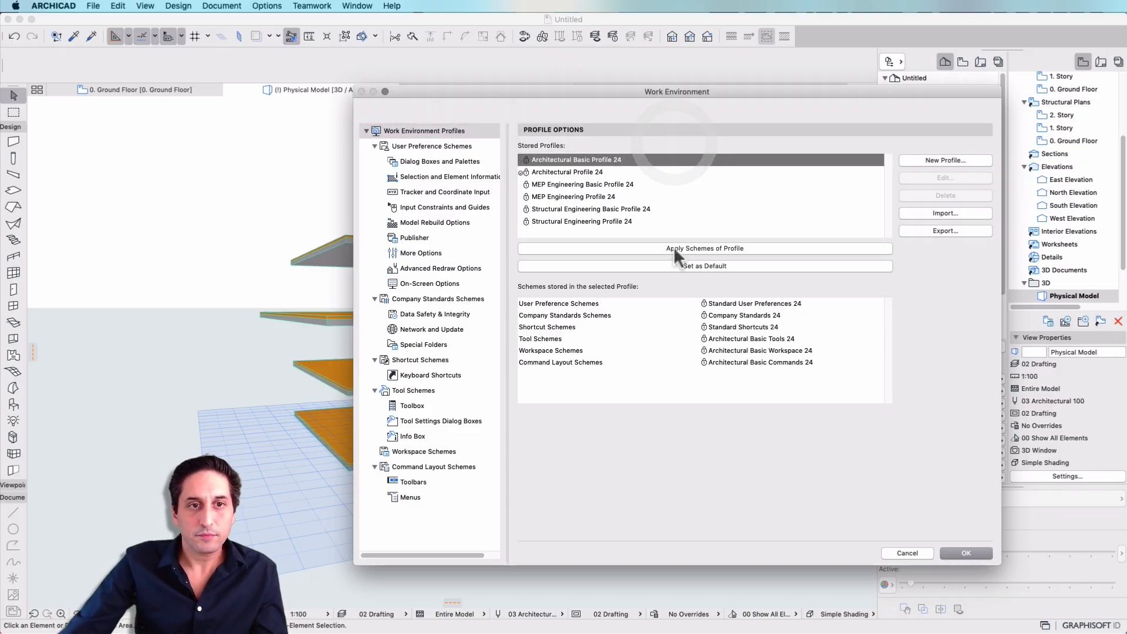
Create a profile named "3DJony Standard" with custom user preference, tool, workspace and command layout schemes.
left_click(931, 162)
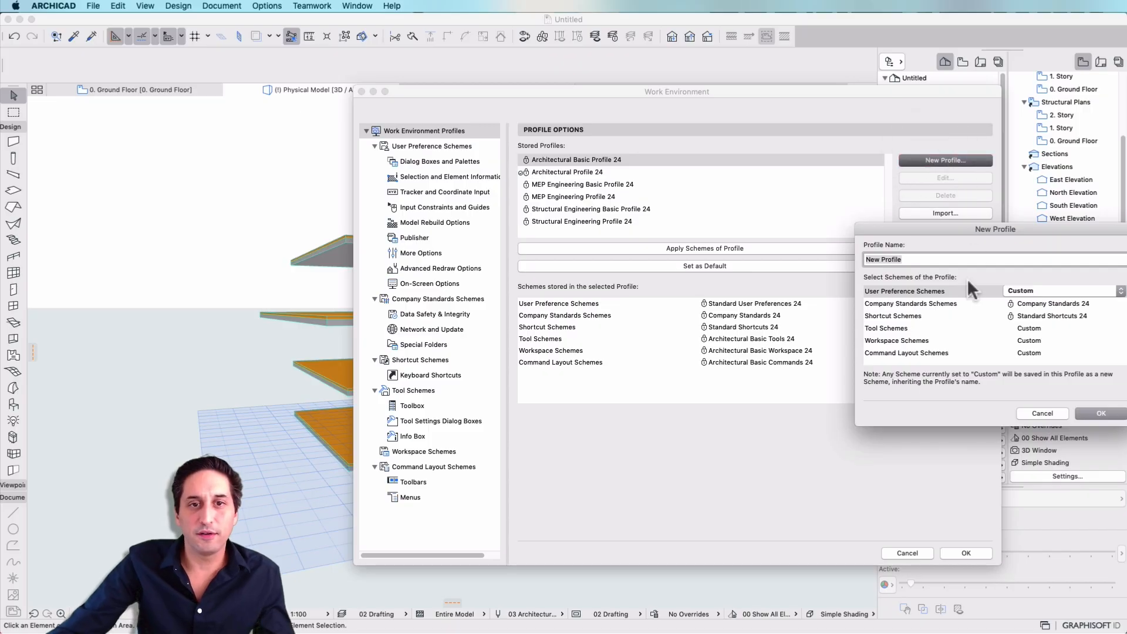
type("3DJony")
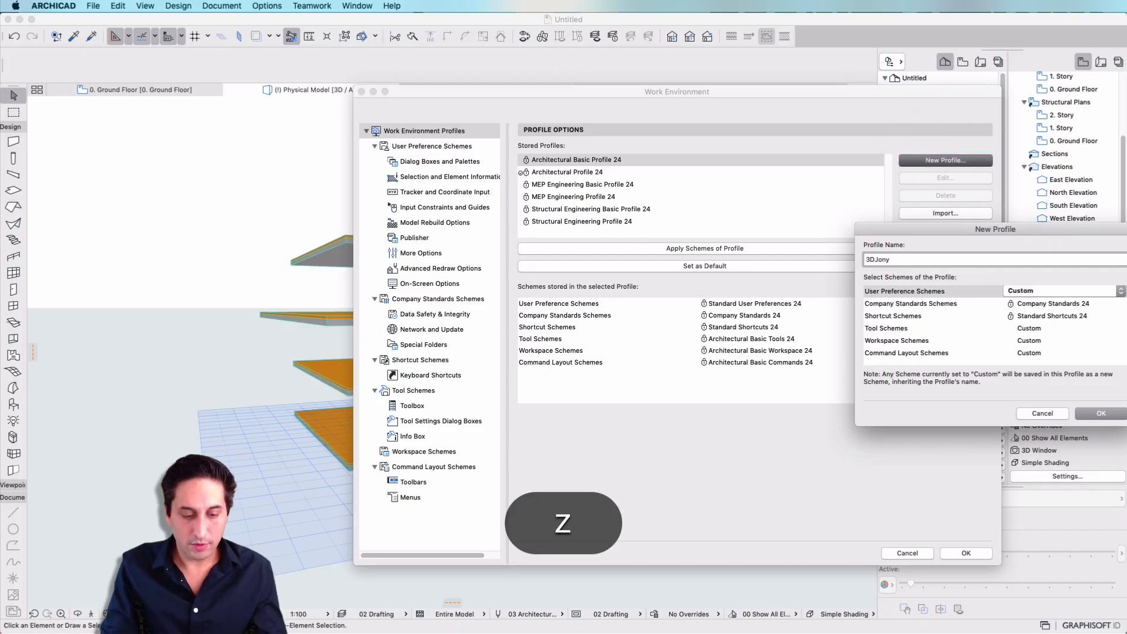
type(" Standard")
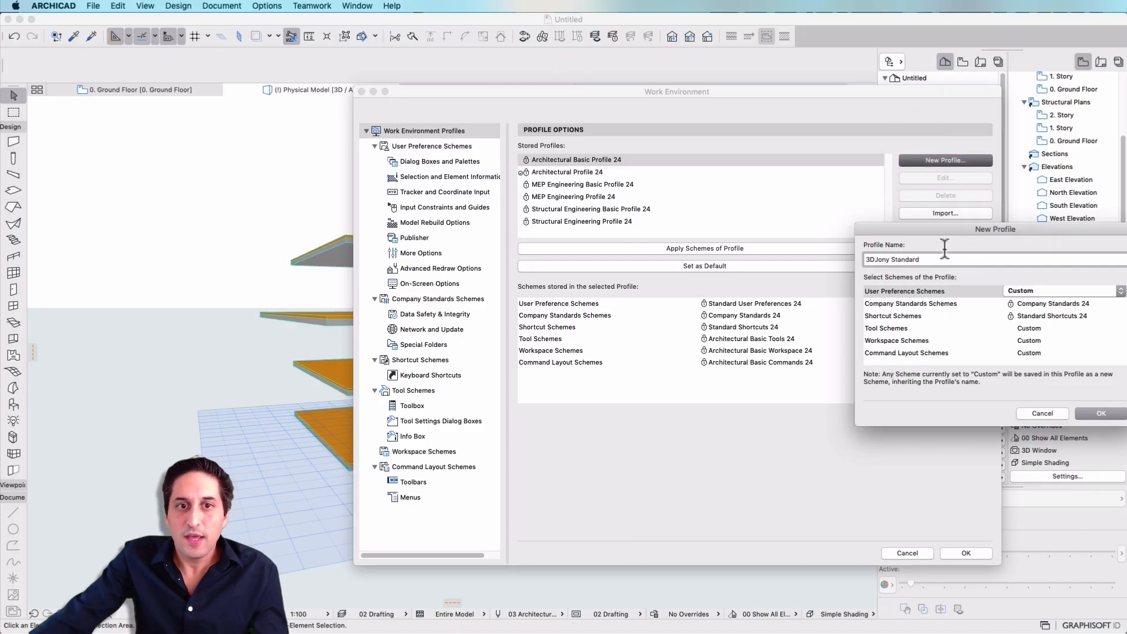
left_click(1068, 292)
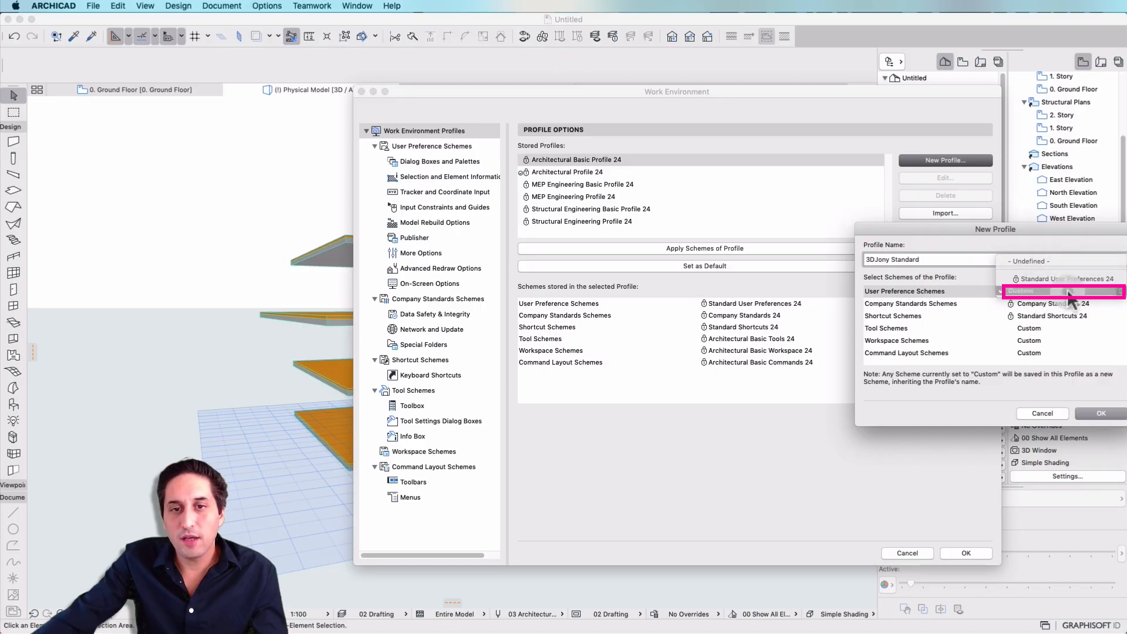
left_click(1055, 292)
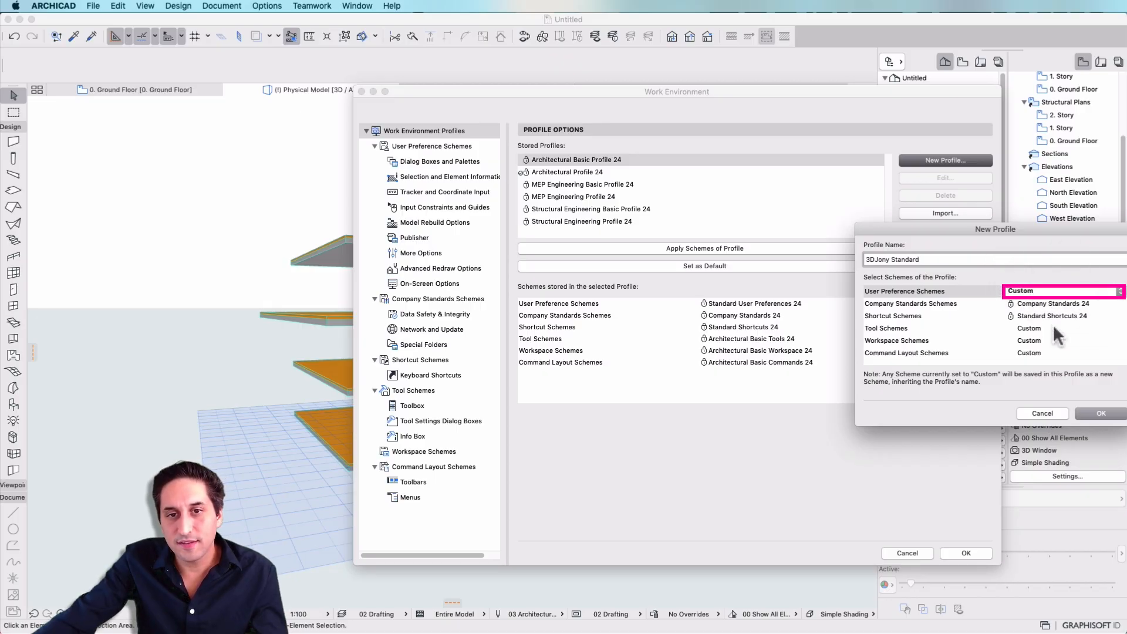
left_click(1050, 327)
left_click(1050, 327)
left_click(1051, 328)
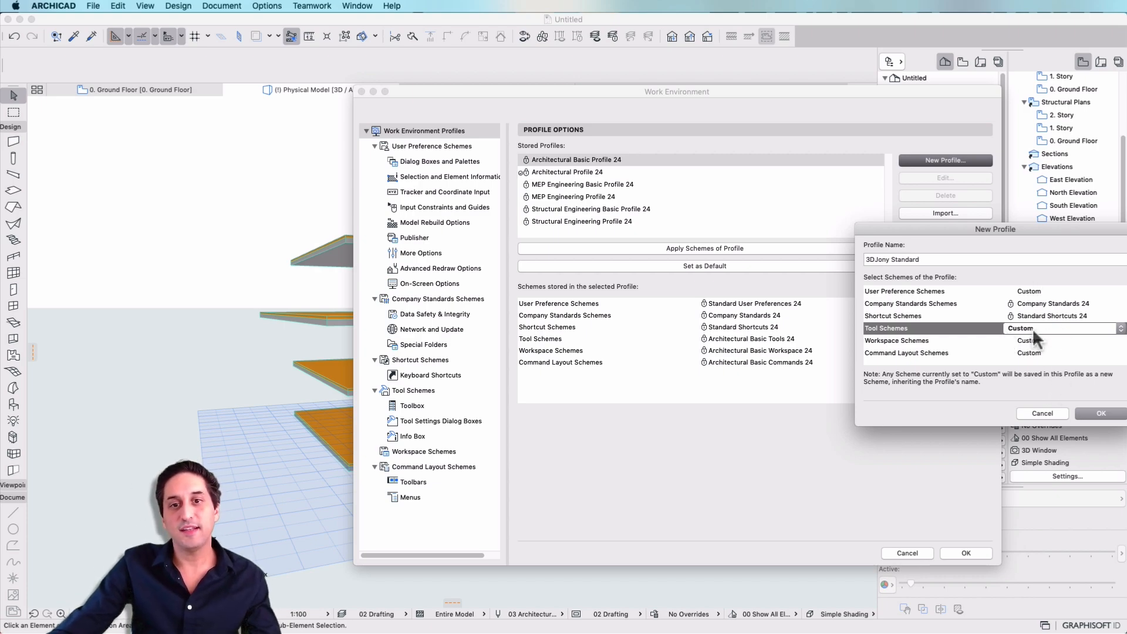
left_click_drag(1029, 225, 892, 231)
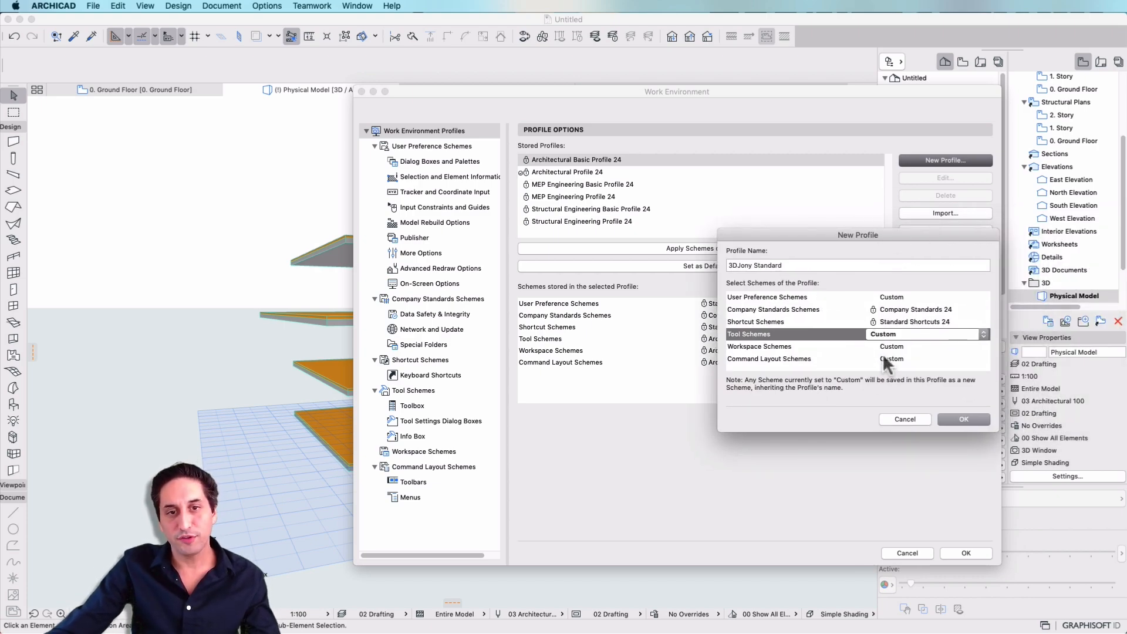
left_click(786, 265)
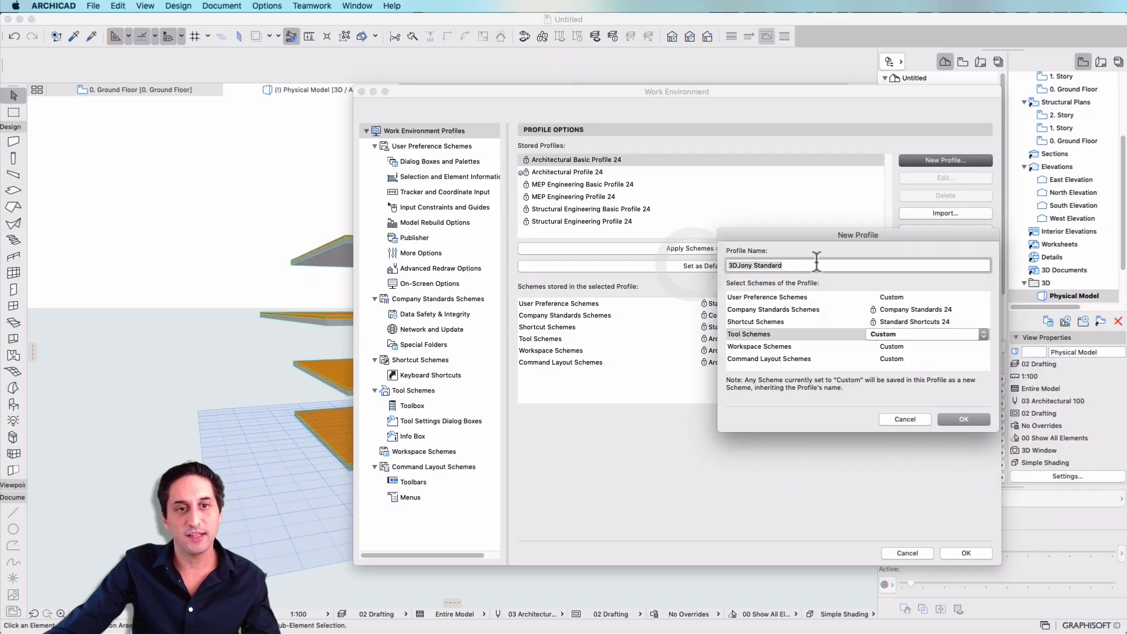
left_click(963, 420)
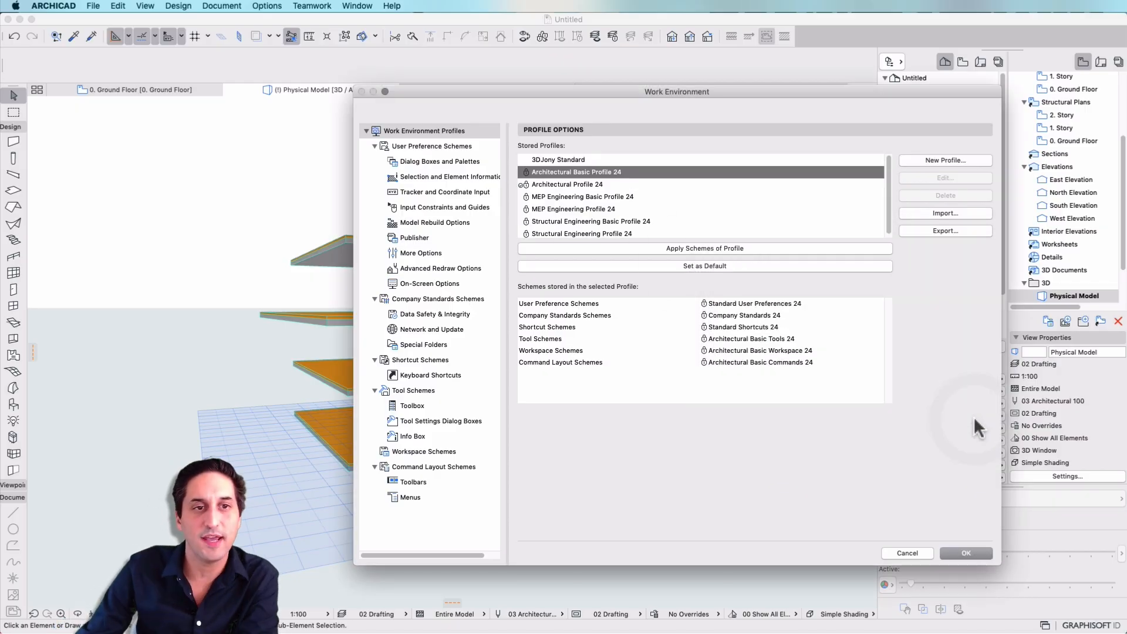
Select the 3DJony Standard profile, check its shortcut scheme, and open the keyboard shortcut customization.
left_click(585, 159)
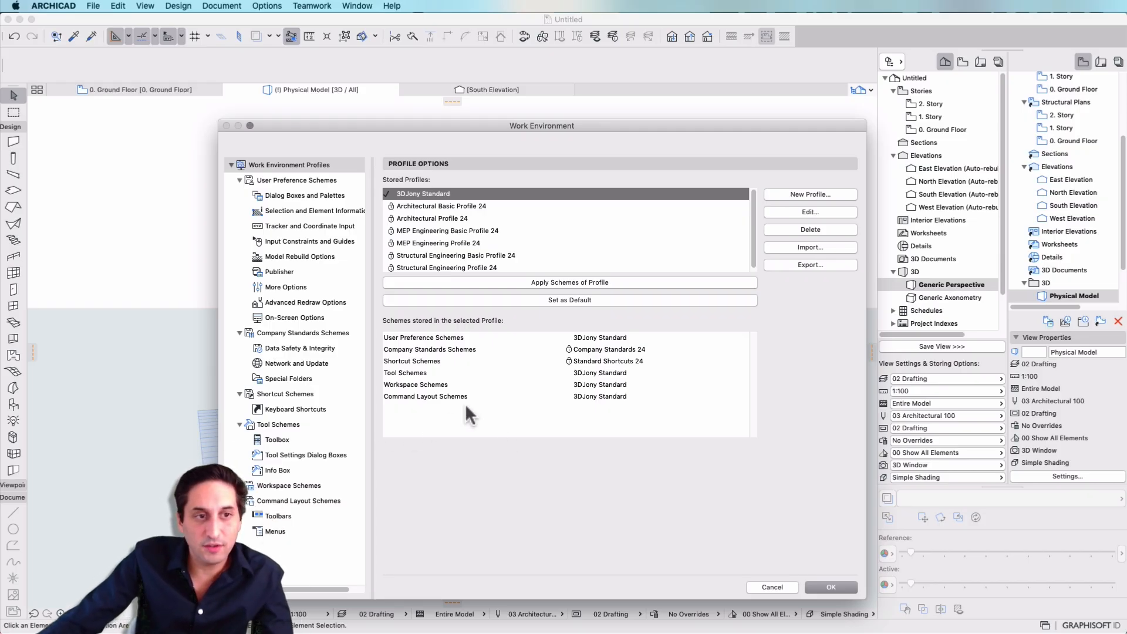
left_click(429, 360)
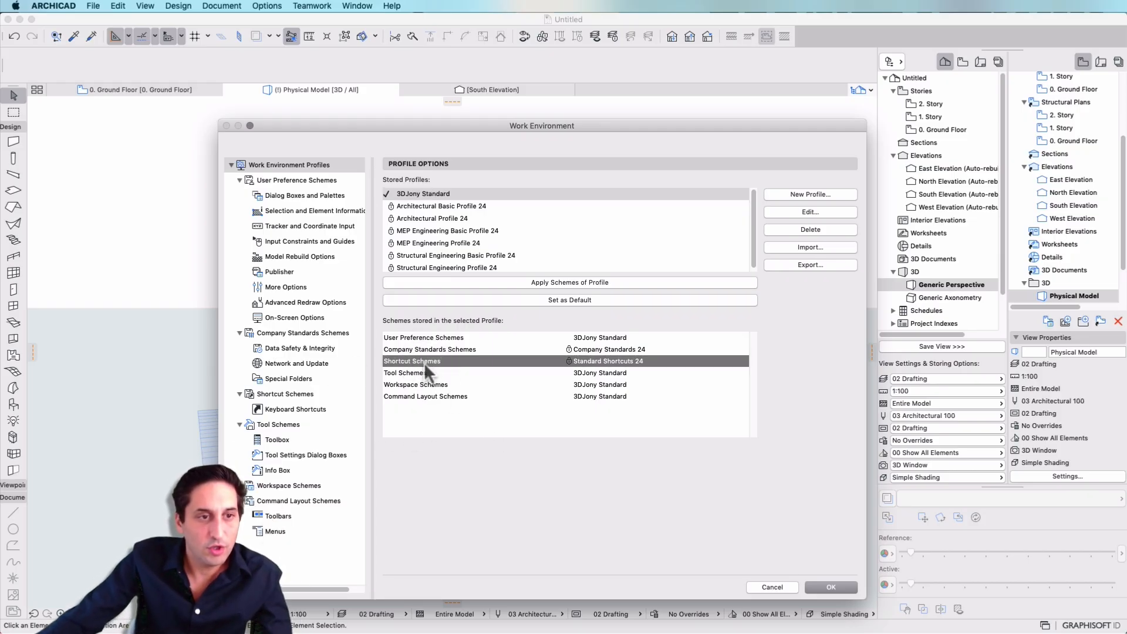
left_click(240, 333)
left_click(247, 354)
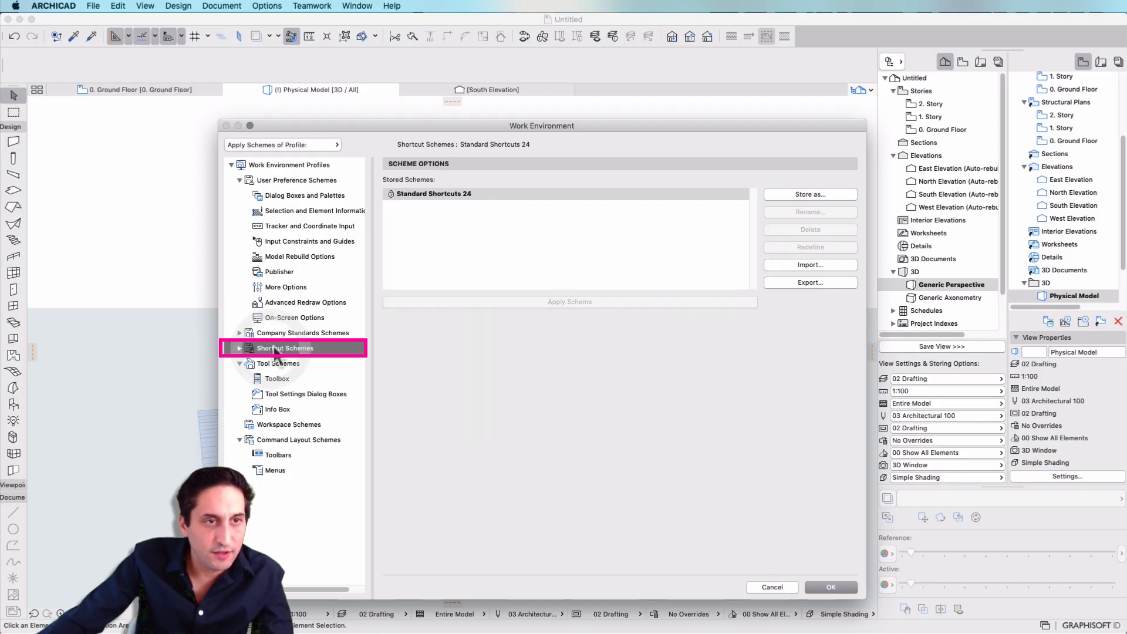
left_click(283, 363)
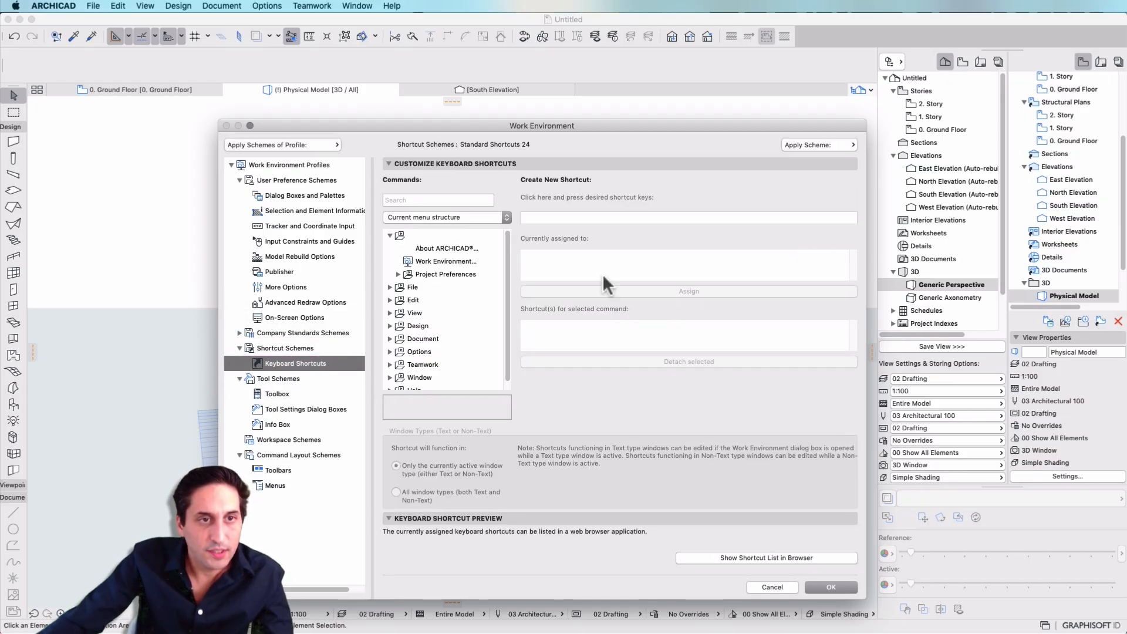
Find the Solid Element Operations command and assign it the keyboard shortcut Shift+Ctrl+X.
left_click(473, 200)
type("solid")
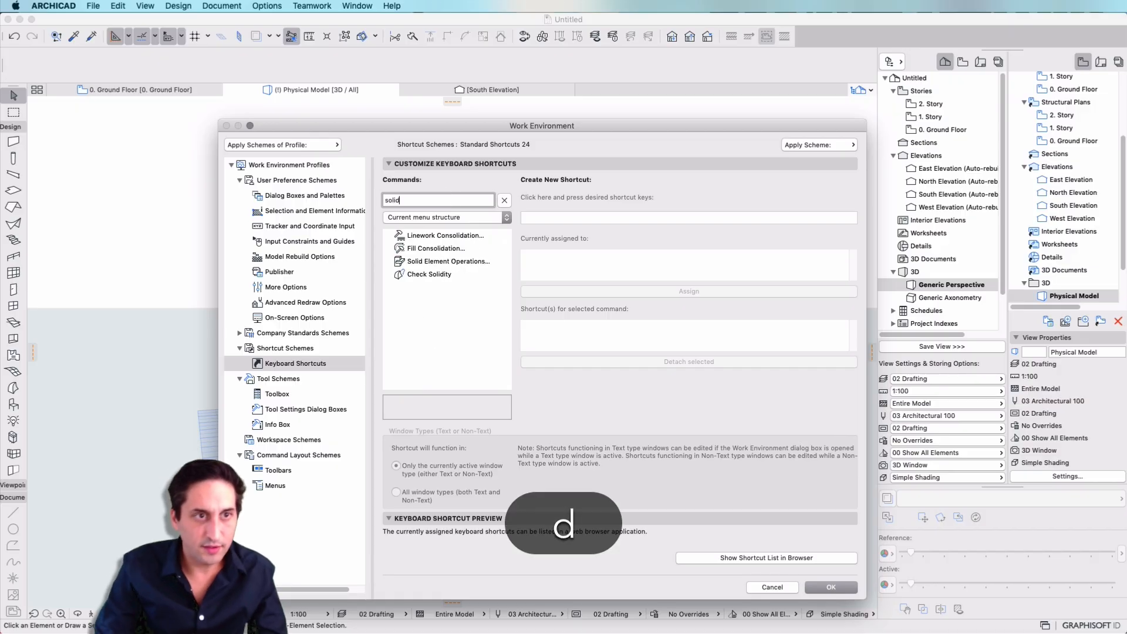
left_click(448, 261)
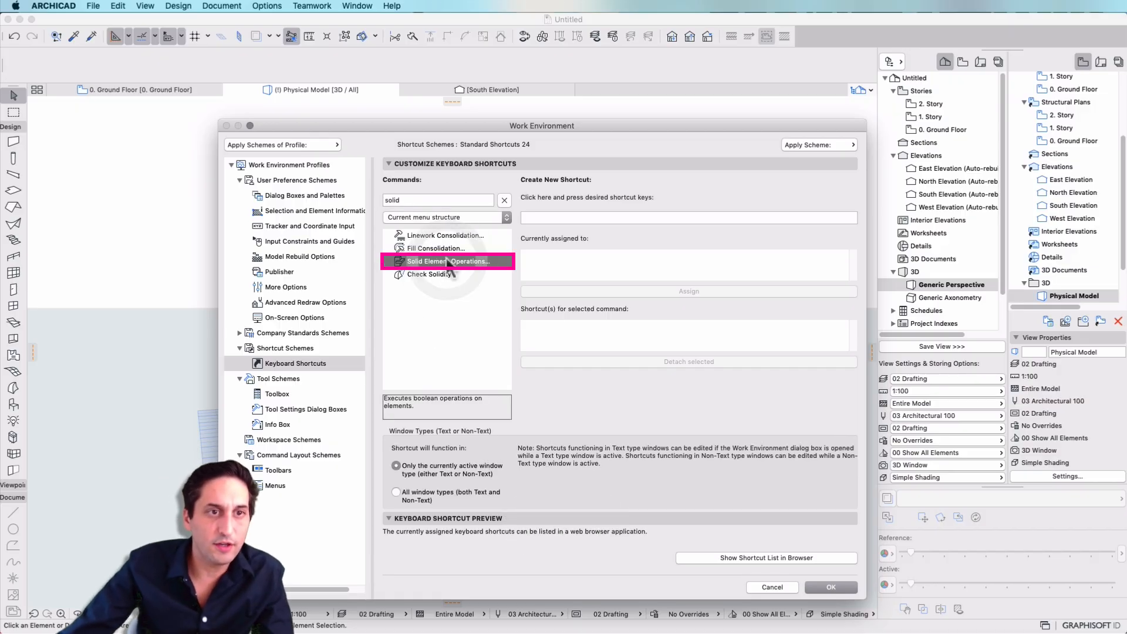
left_click(585, 217)
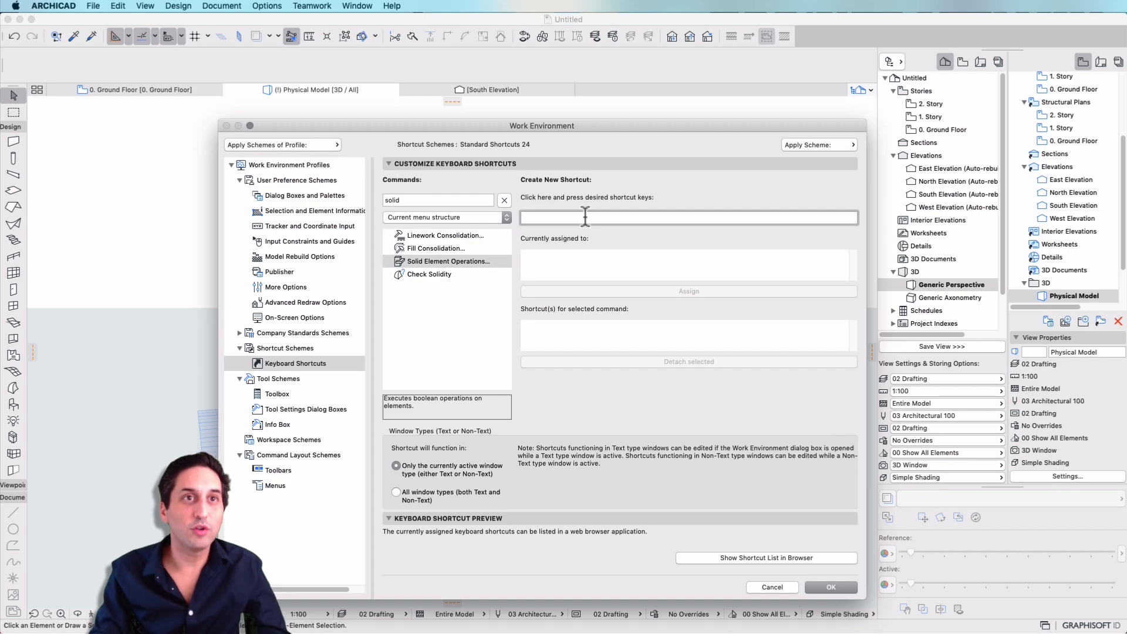
key("shift")
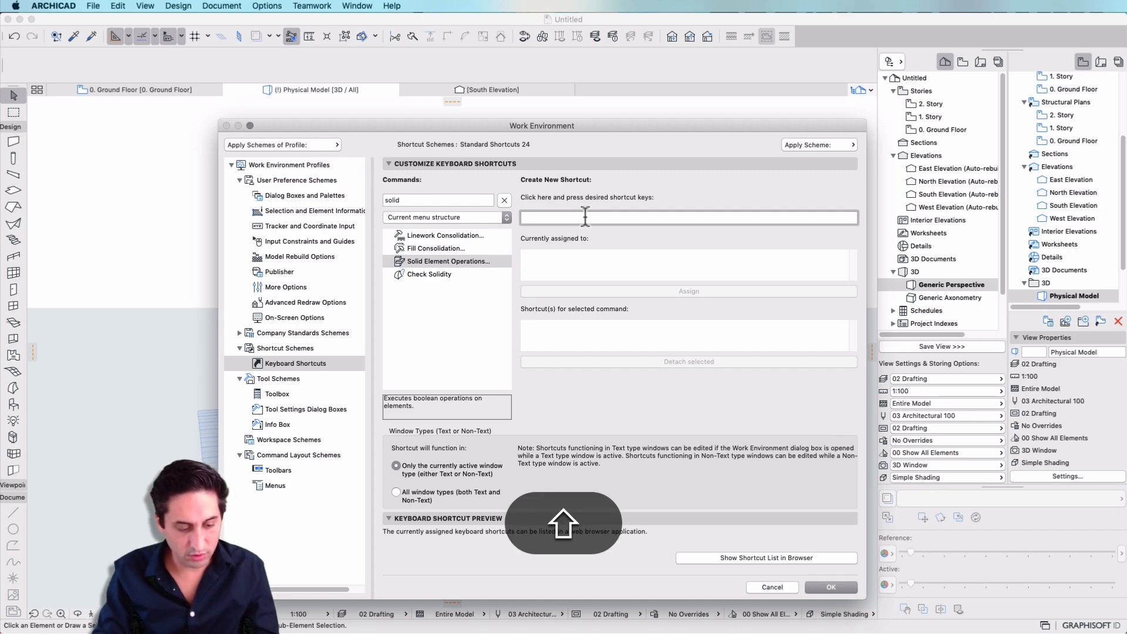
key("ctrl")
key("ctrl+shift+x")
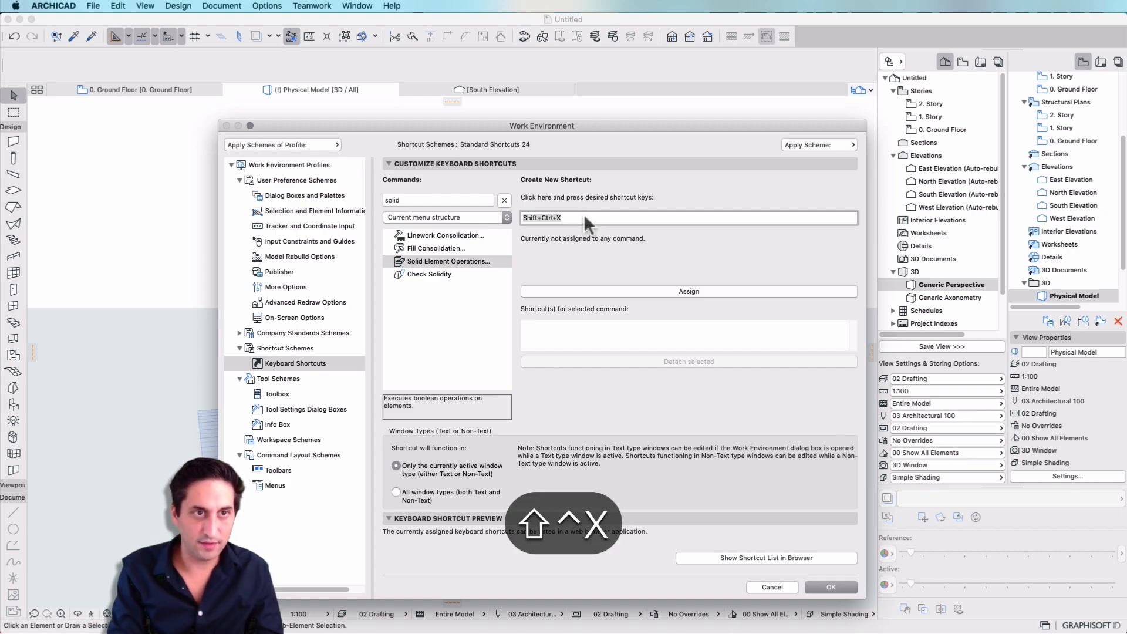
left_click(640, 292)
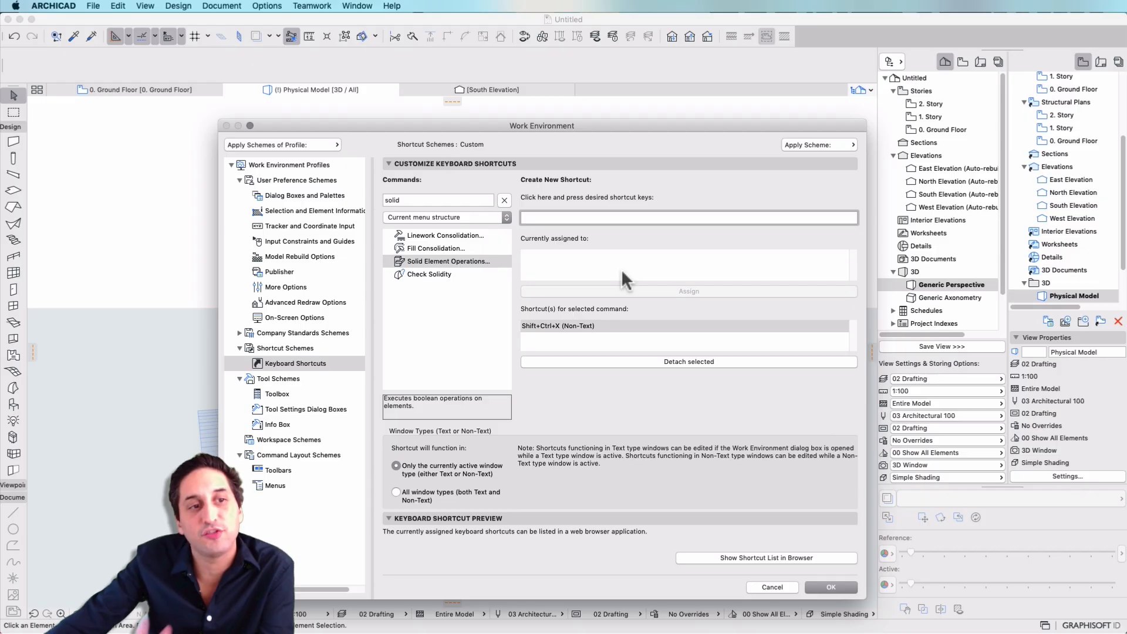
left_click(618, 253)
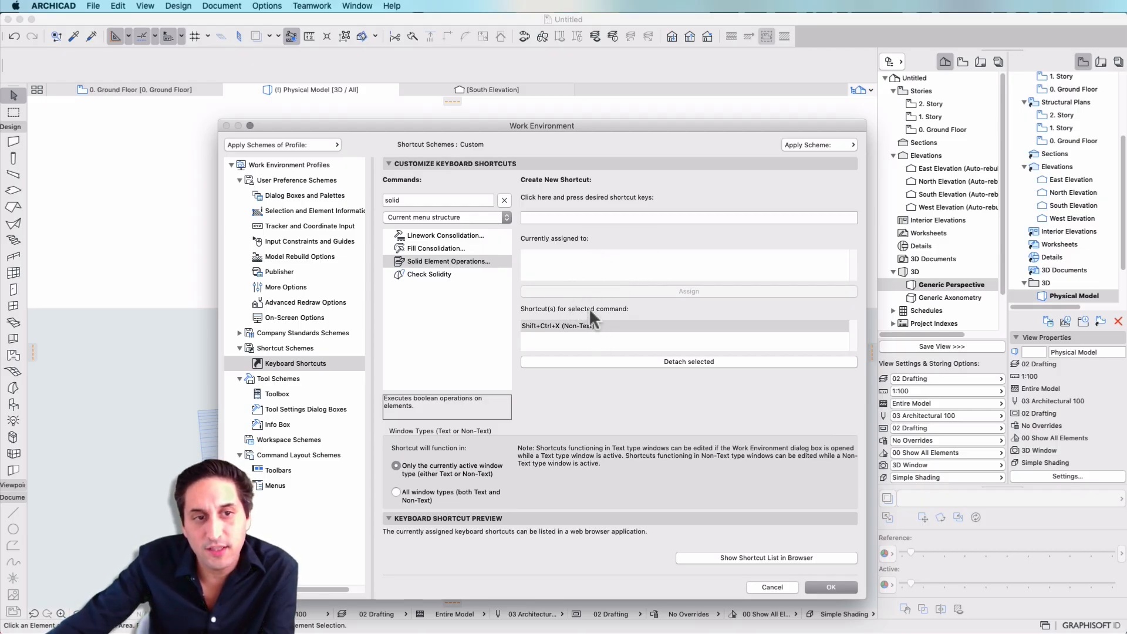
left_click(579, 217)
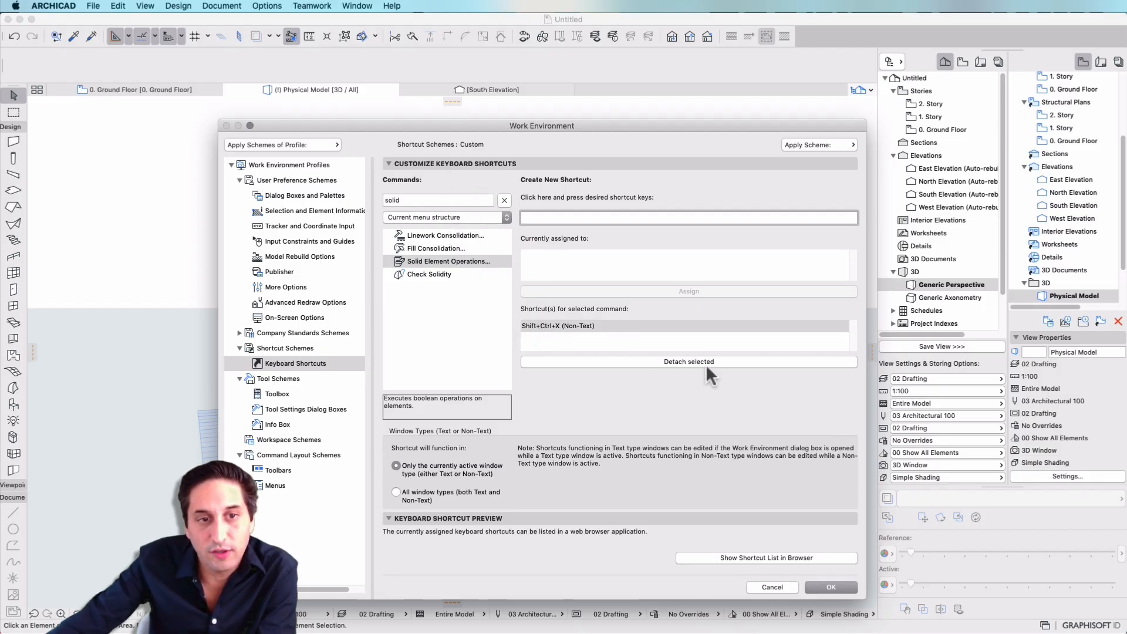
Return to the Work Environment profiles and apply the schemes of the stored 3DJony Standard profile.
left_click(296, 165)
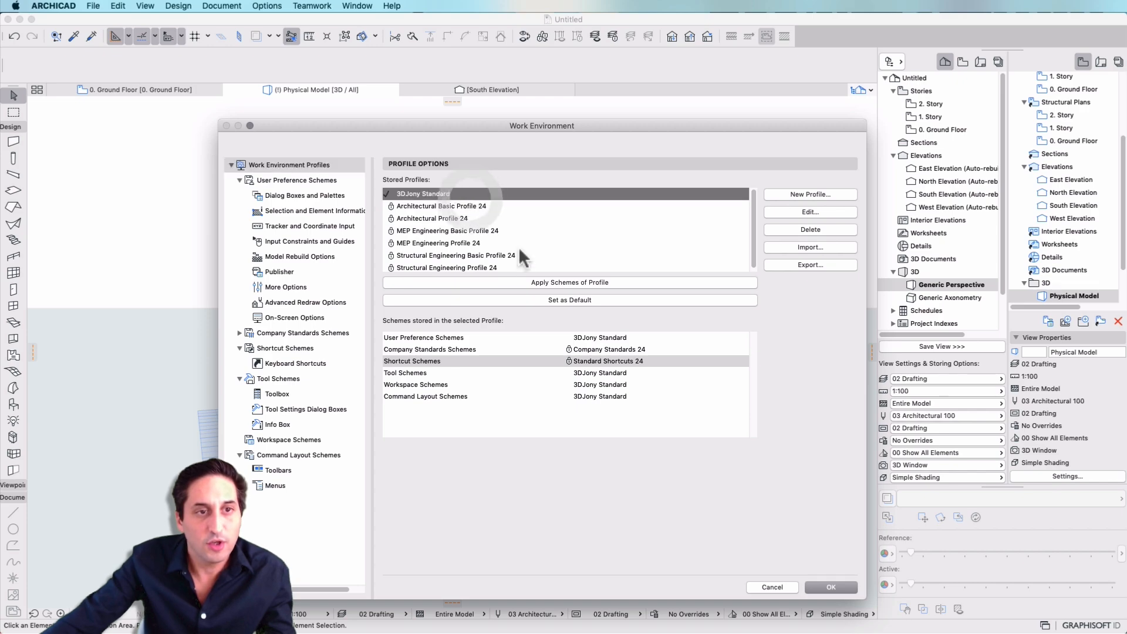
left_click(516, 283)
left_click(1084, 339)
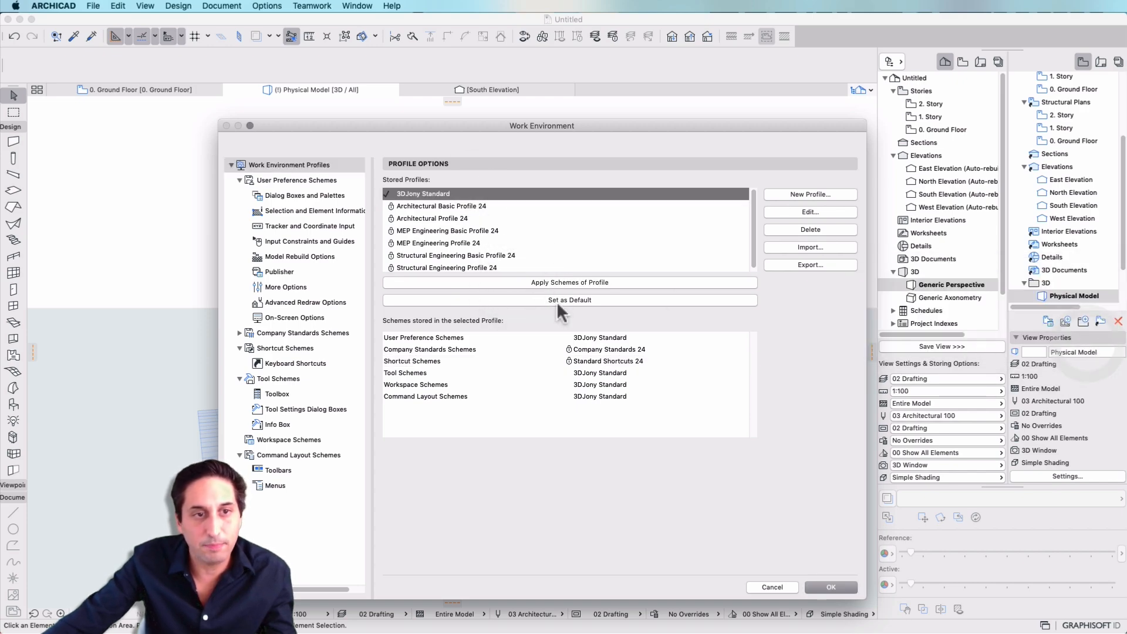
Export the 3DJony Standard profile to the WoprkEnvironment folder among the tutorial materials, and accept the Work Environment settings.
left_click(813, 266)
left_click_drag(955, 297, 791, 330)
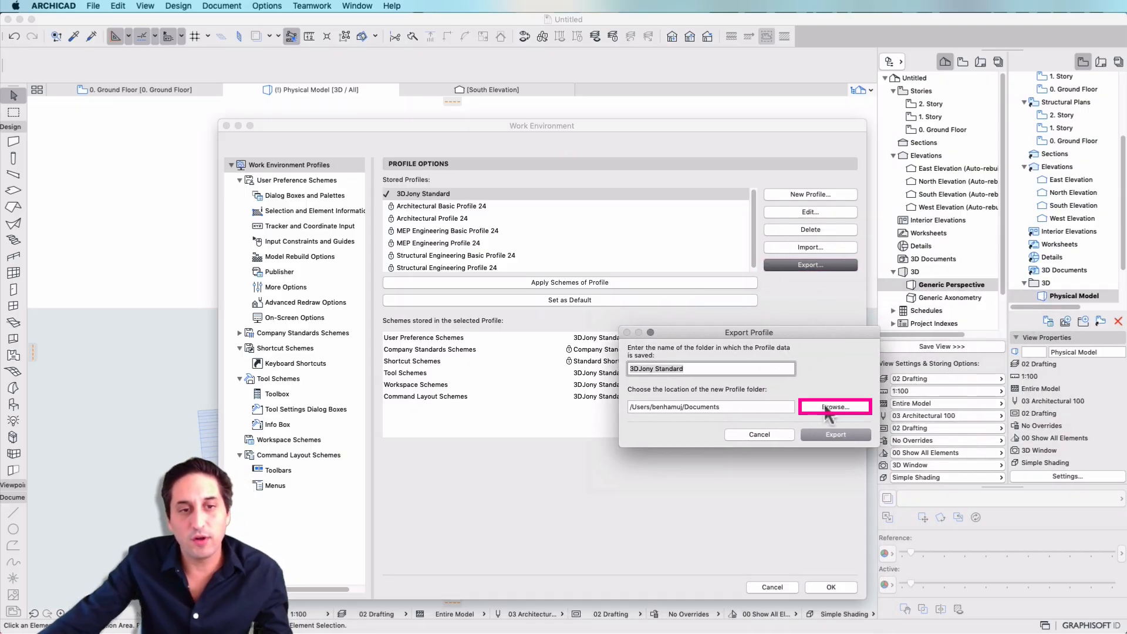
mouse_move(803, 335)
left_mouse_down()
mouse_move(778, 447)
mouse_move(776, 437)
left_mouse_up()
left_click(817, 523)
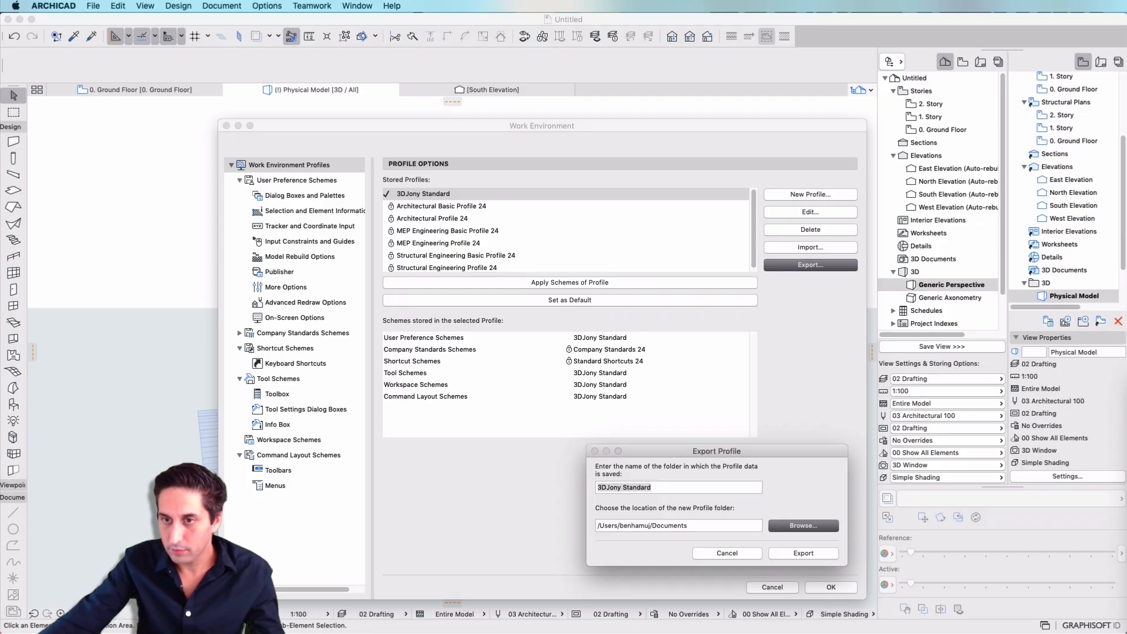
type("ket")
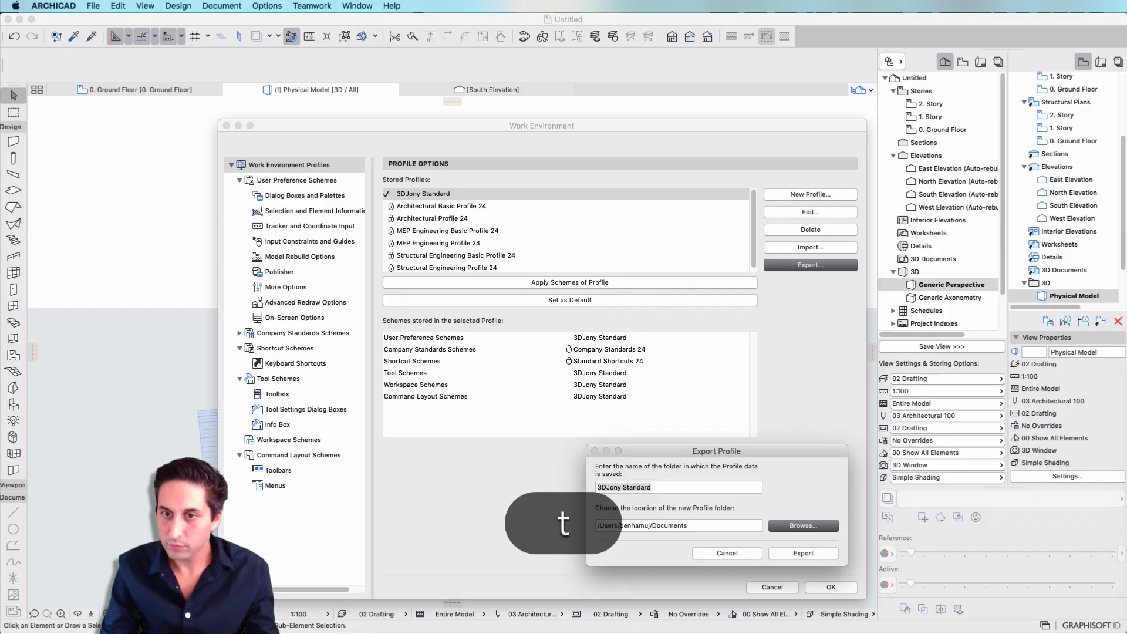
key("Return")
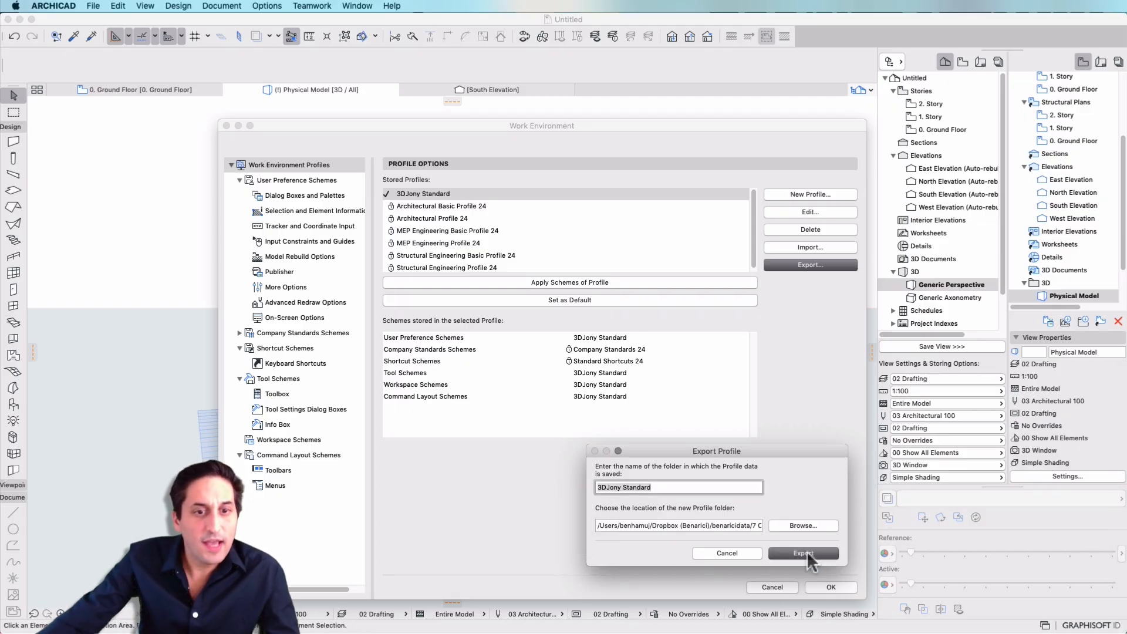
left_click(804, 553)
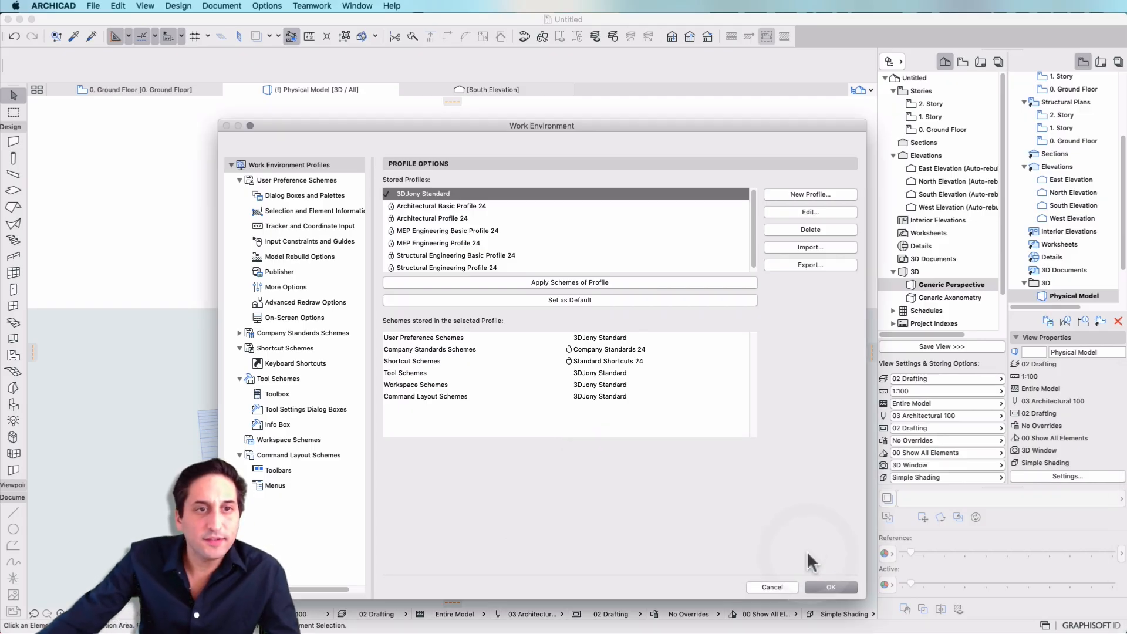
left_click(830, 587)
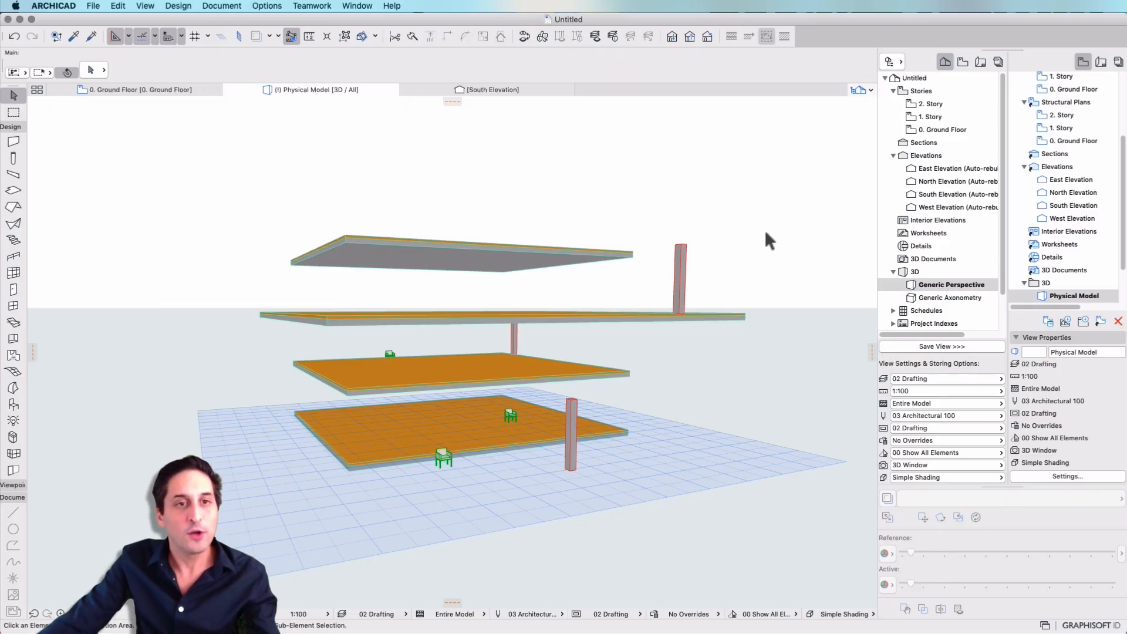
Switch the work environment to the schemes of Architectural Basic Profile 24.
left_click(73, 5)
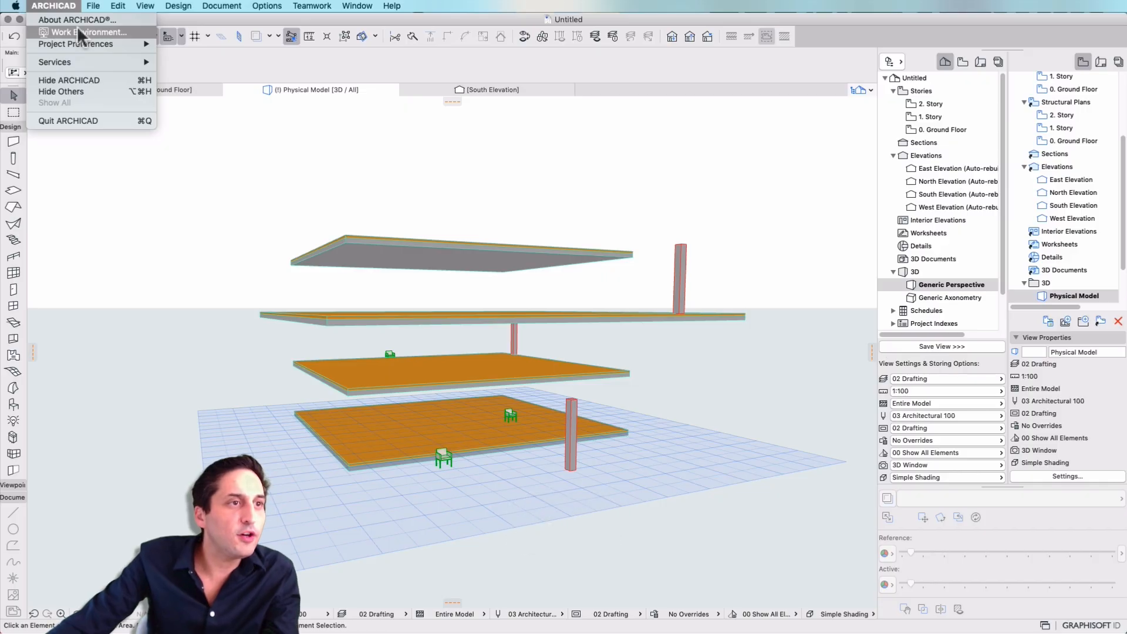
left_click(78, 32)
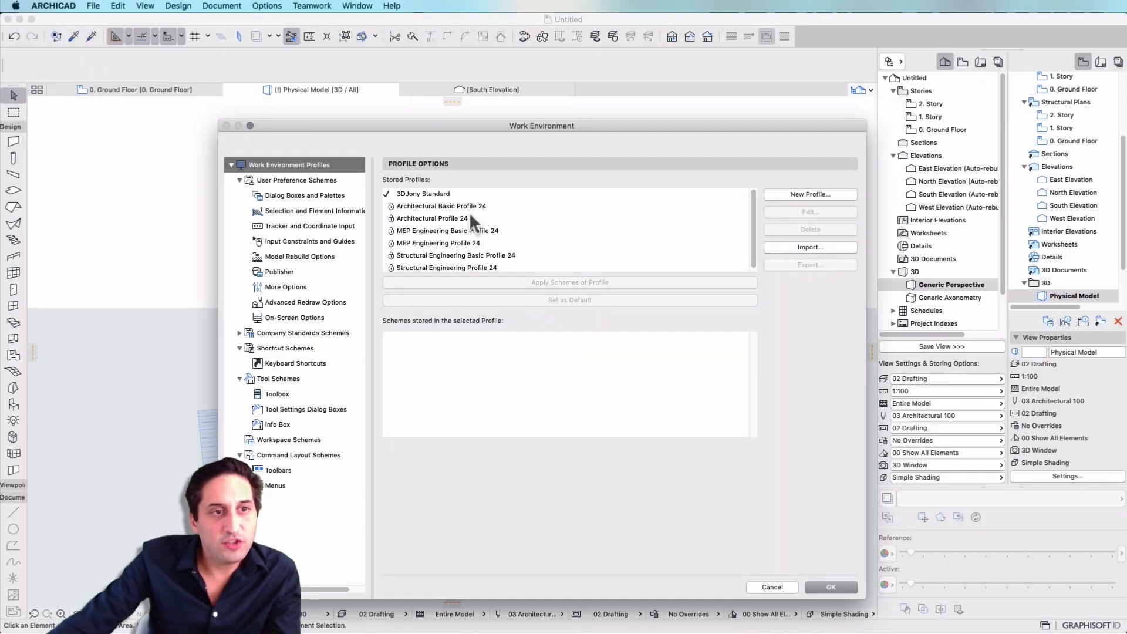
left_click(473, 207)
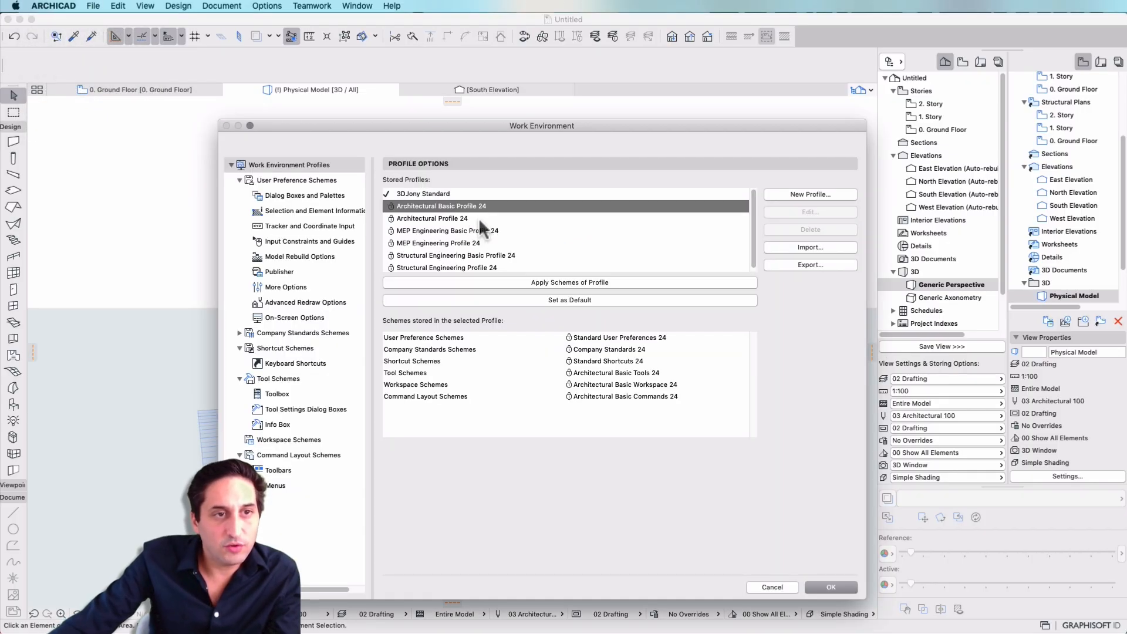
scroll(480, 235, "down", 1)
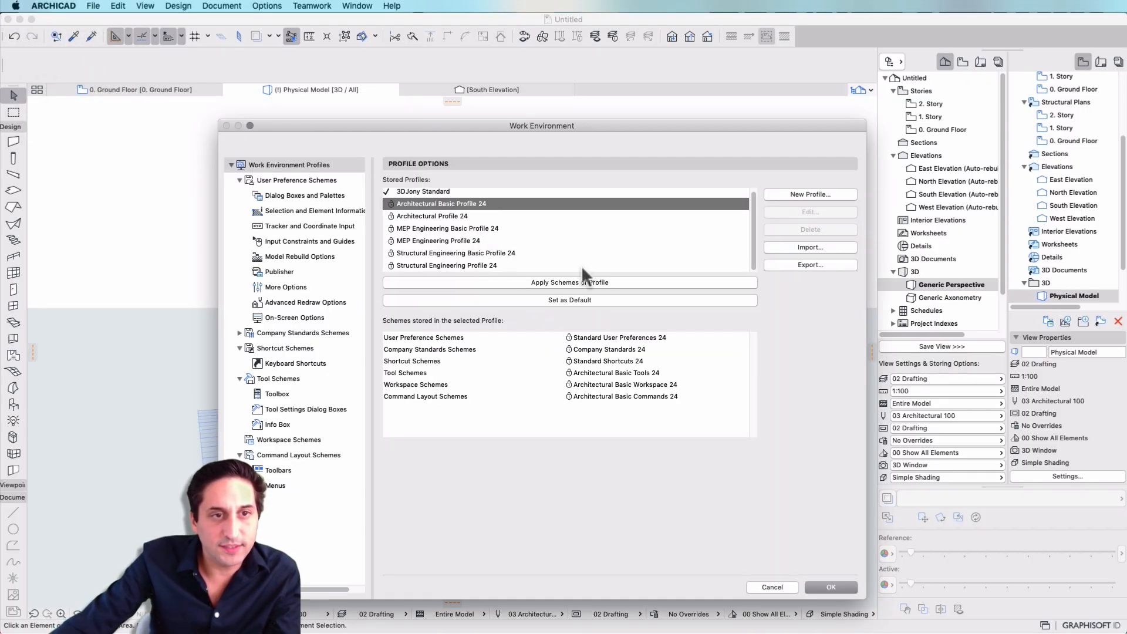
left_click(578, 283)
left_click(1076, 347)
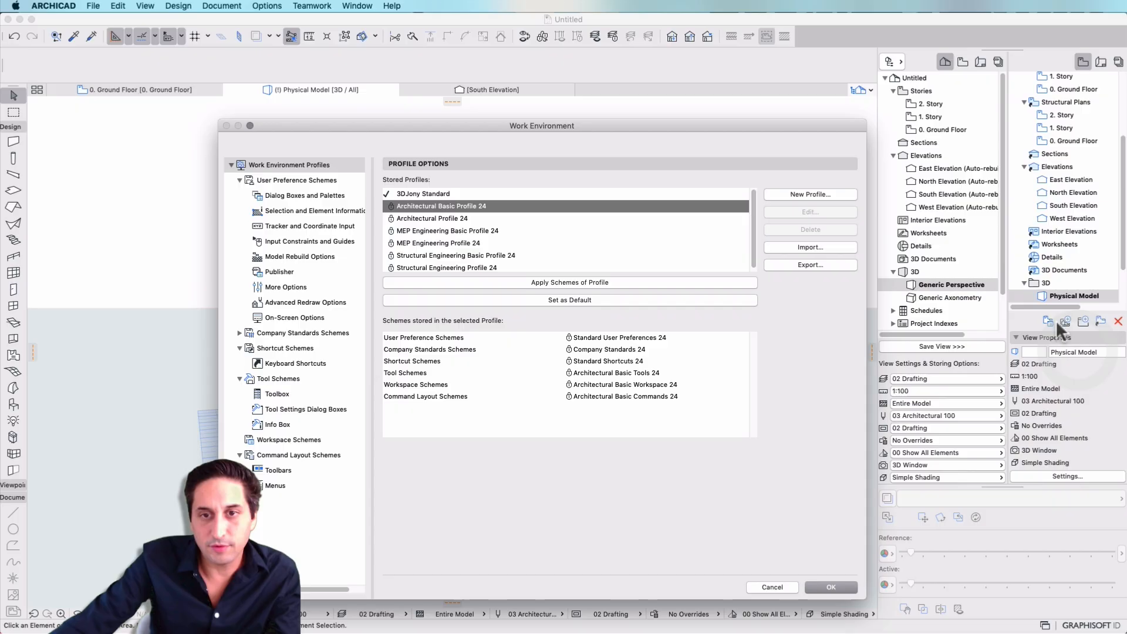
left_click(832, 587)
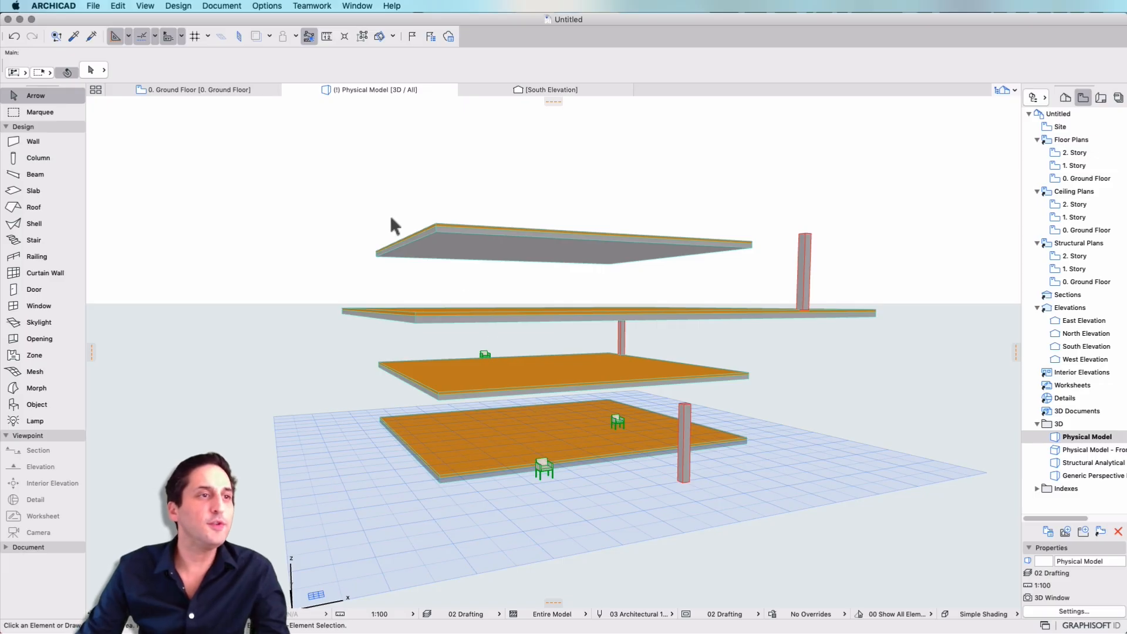
Start a profile import in the Work Environment settings and choose the WoprkEnvironment folder as its source.
left_click(52, 6)
mouse_move(63, 45)
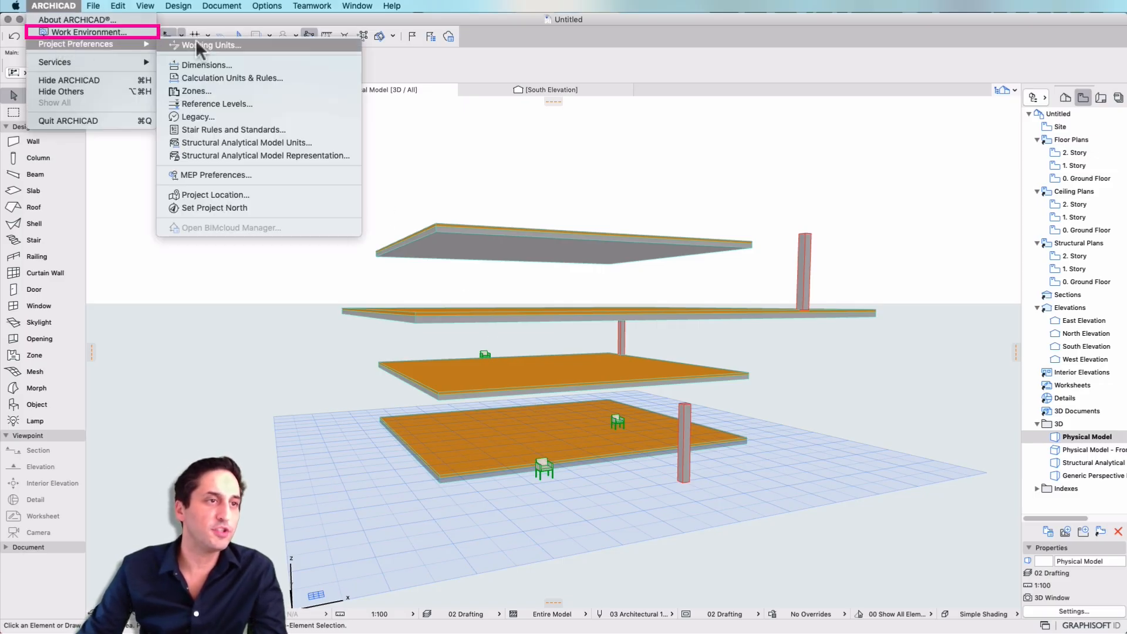
left_click(61, 32)
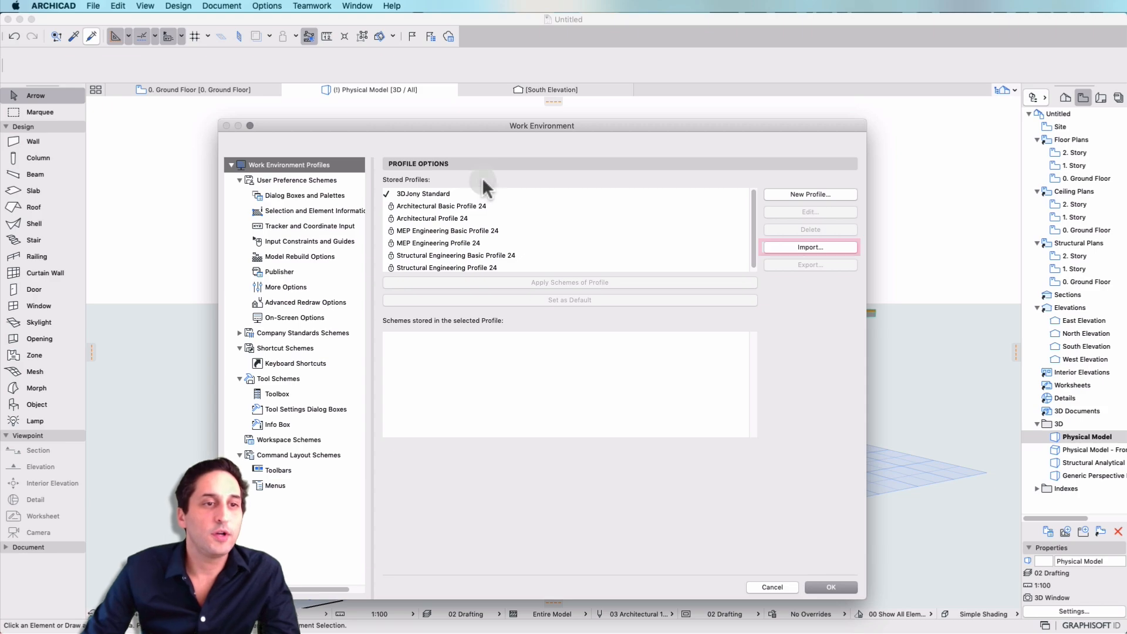
left_click(843, 247)
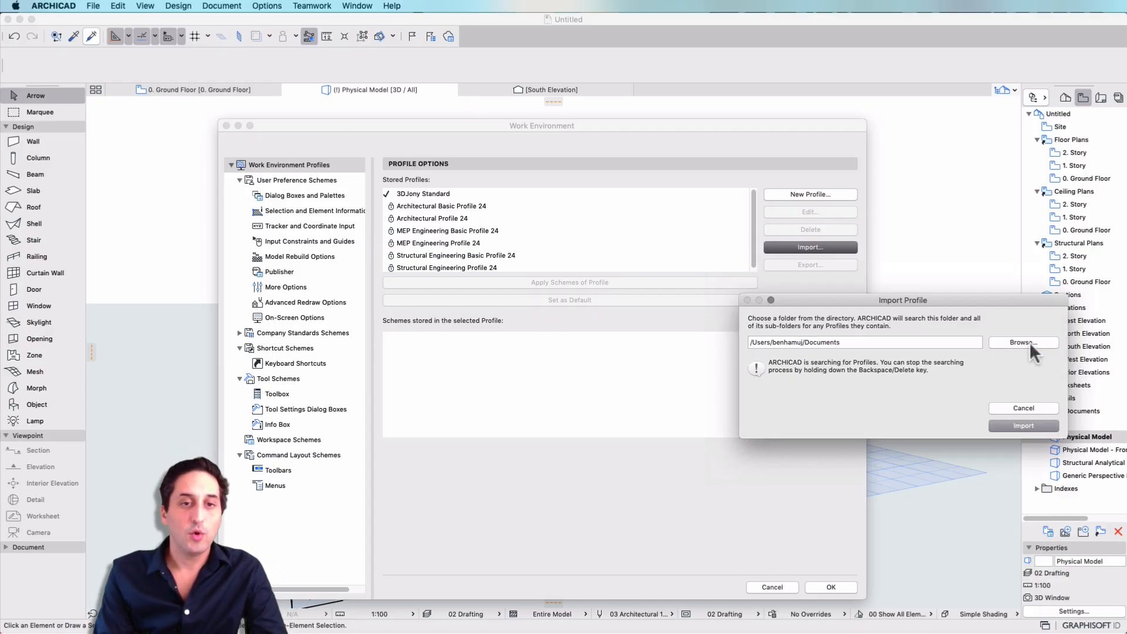
left_click(1030, 342)
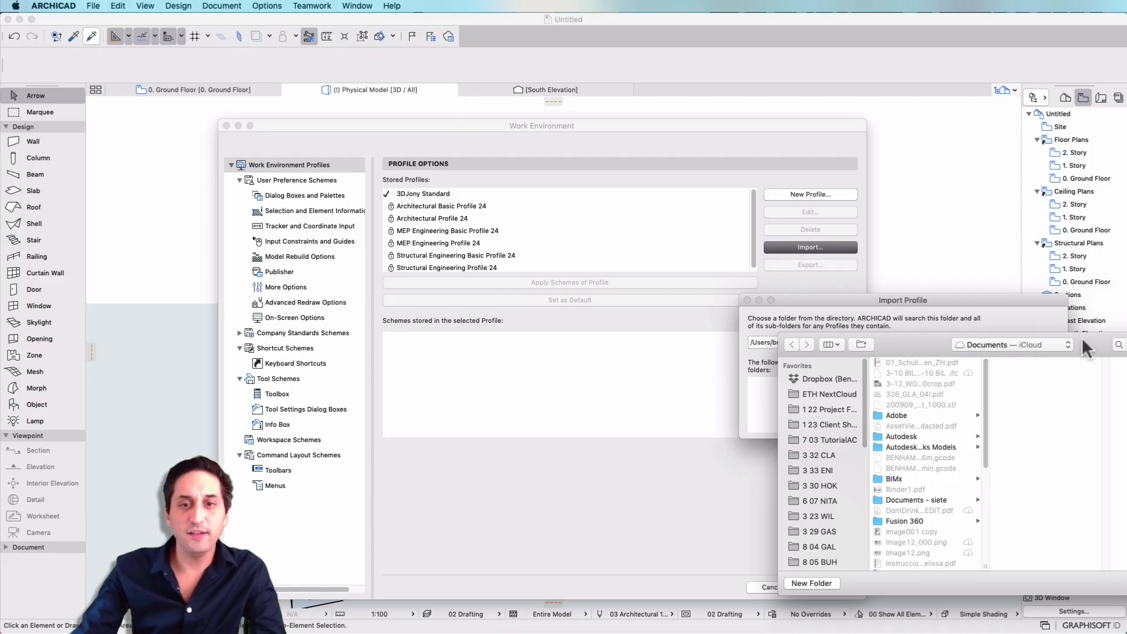
left_click(717, 428)
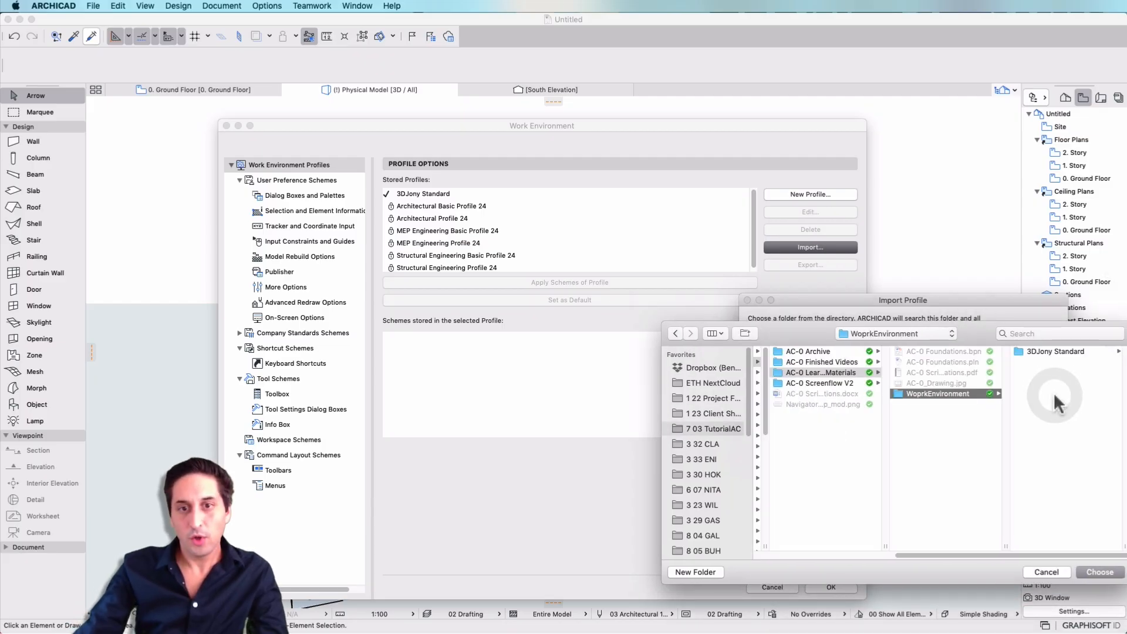
left_click(1068, 351)
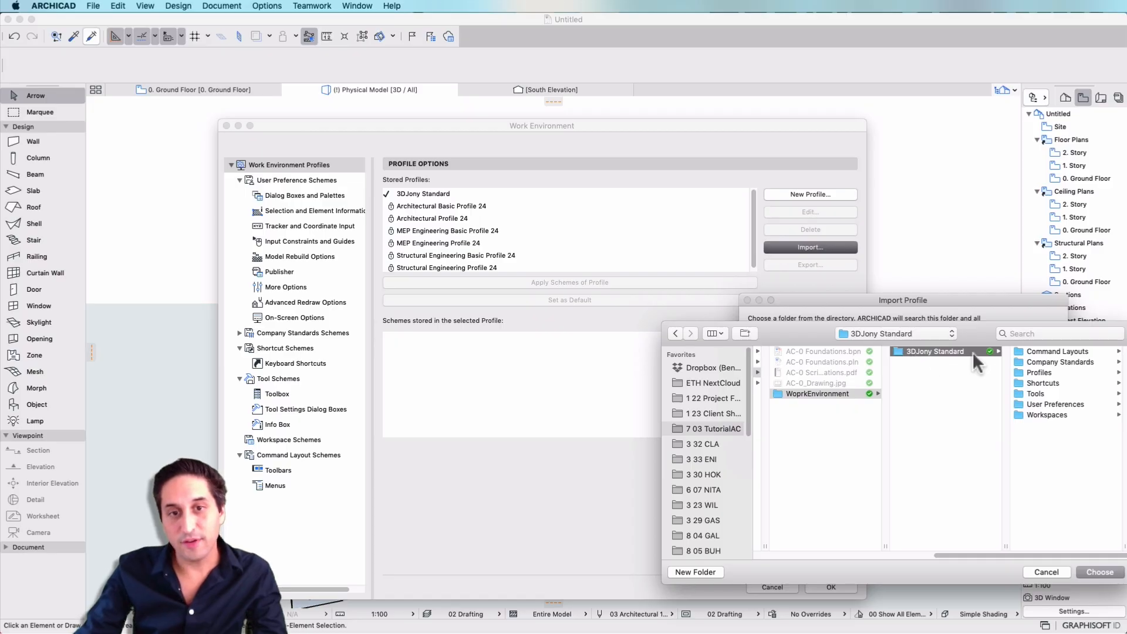
left_click(866, 395)
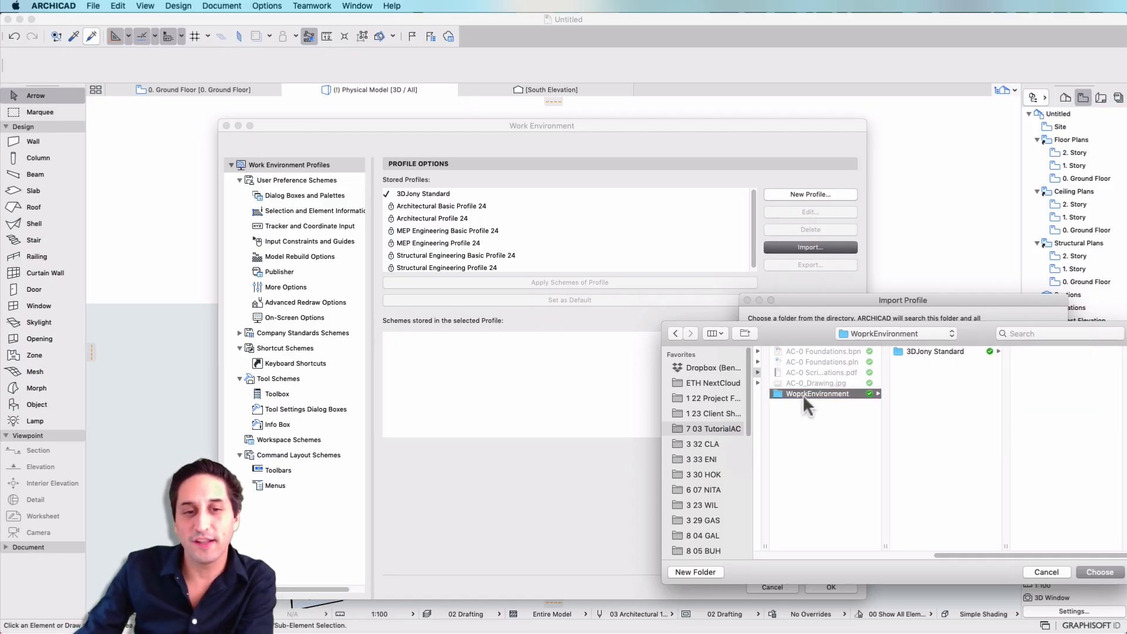
left_click(1095, 572)
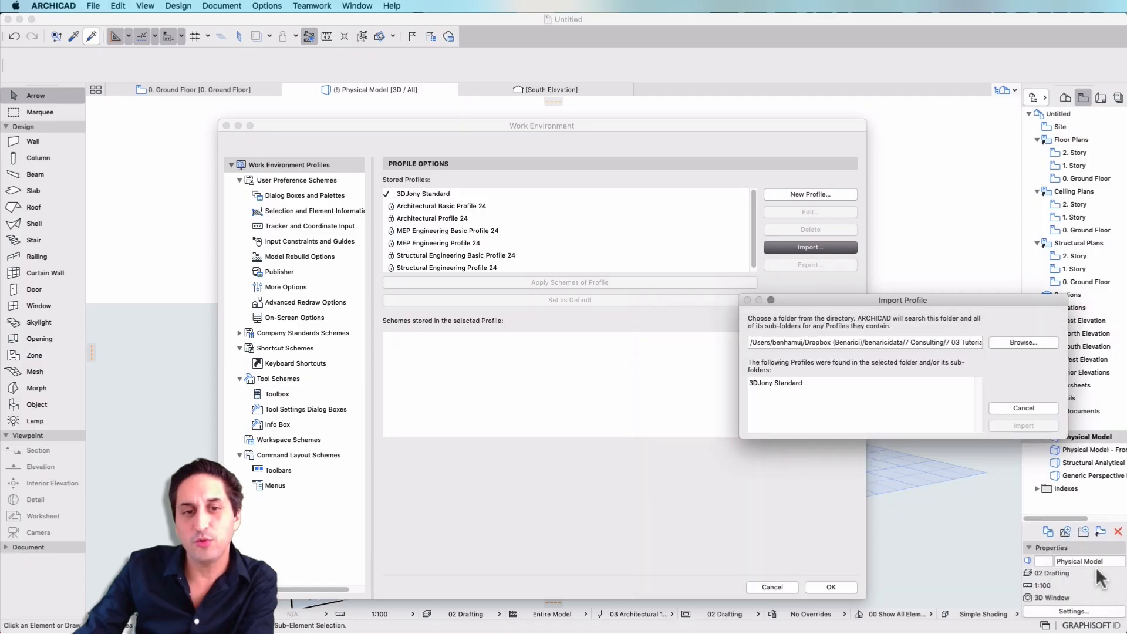
Try to import the 3DJony Standard profile found in the chosen folder.
left_click(833, 387)
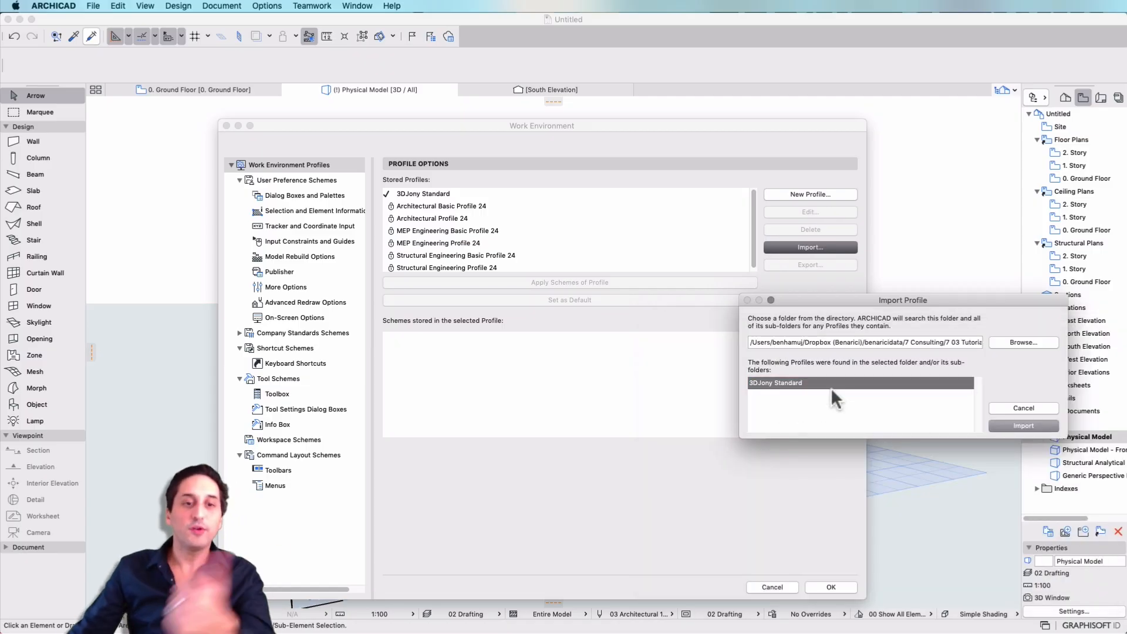
left_click(1022, 427)
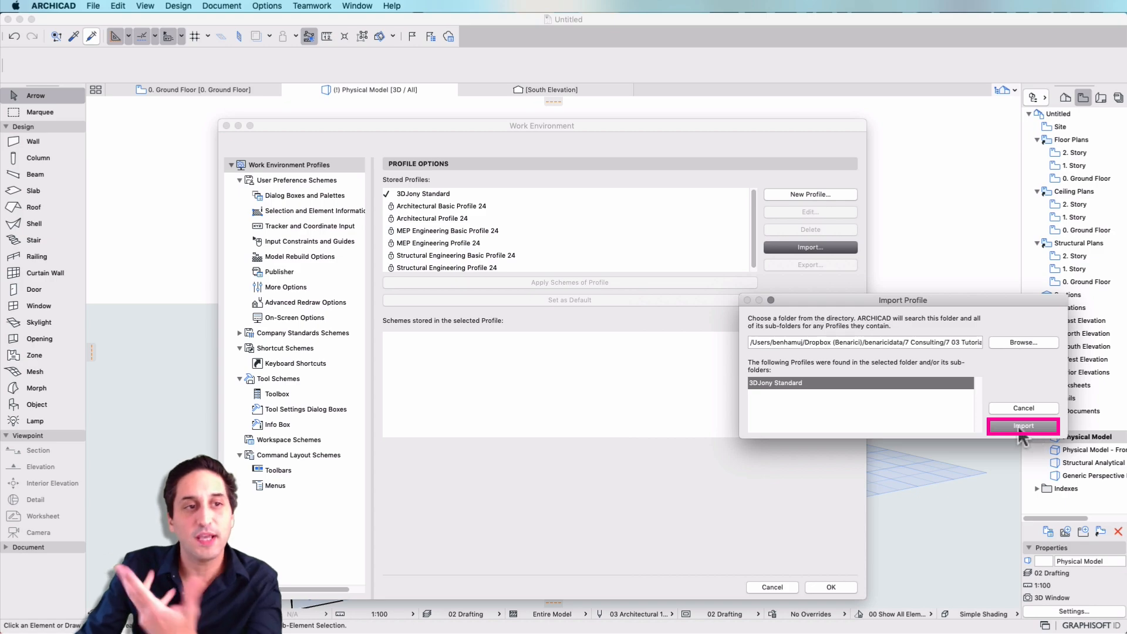
left_click_drag(807, 300, 738, 346)
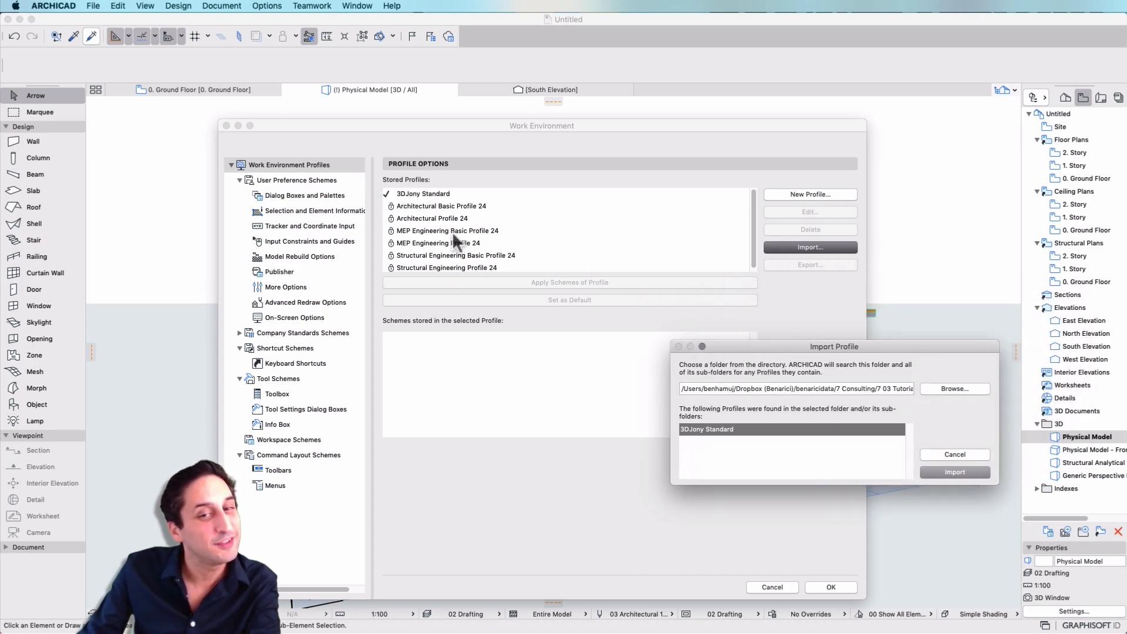
left_click(962, 468)
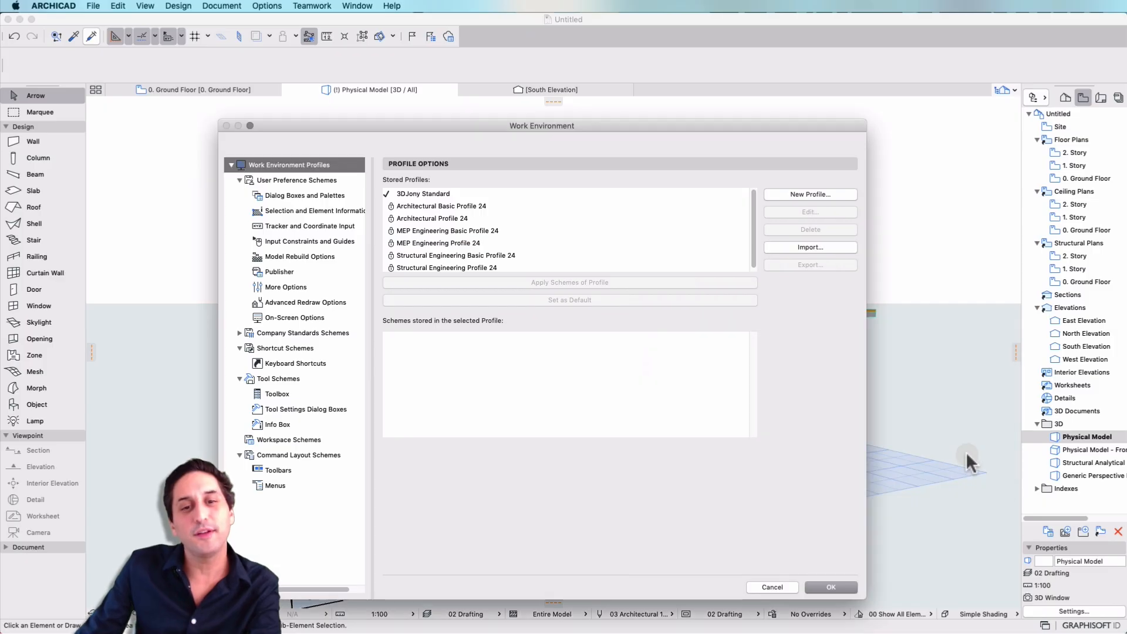
Switch the work environment back to the 3DJony Standard profile and close the Find & Select palette.
left_click(487, 195)
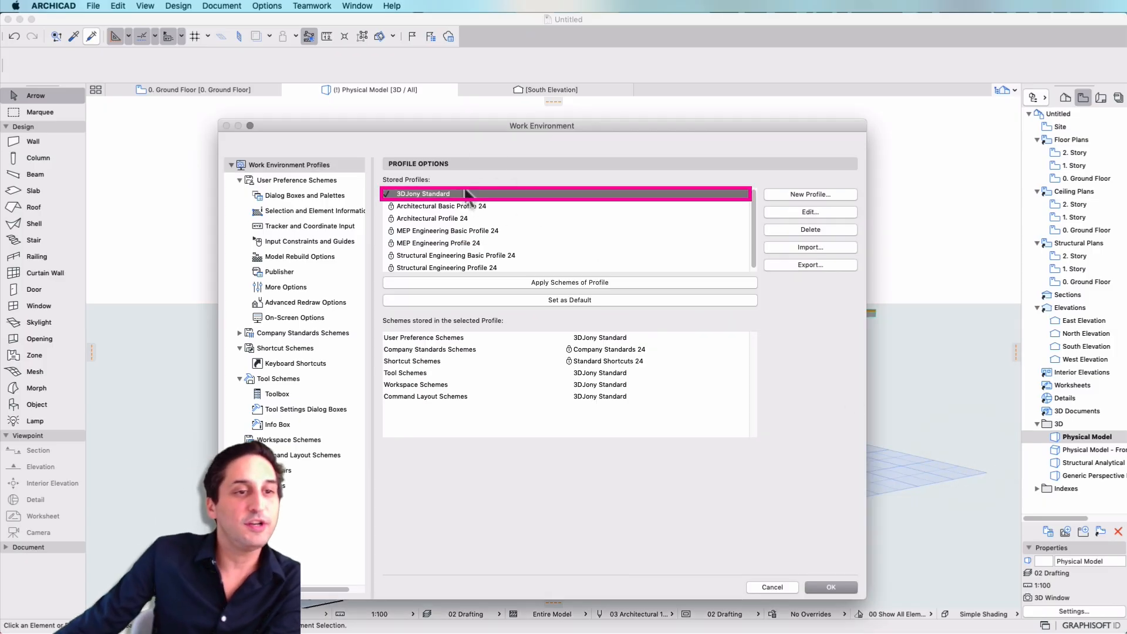
left_click(573, 283)
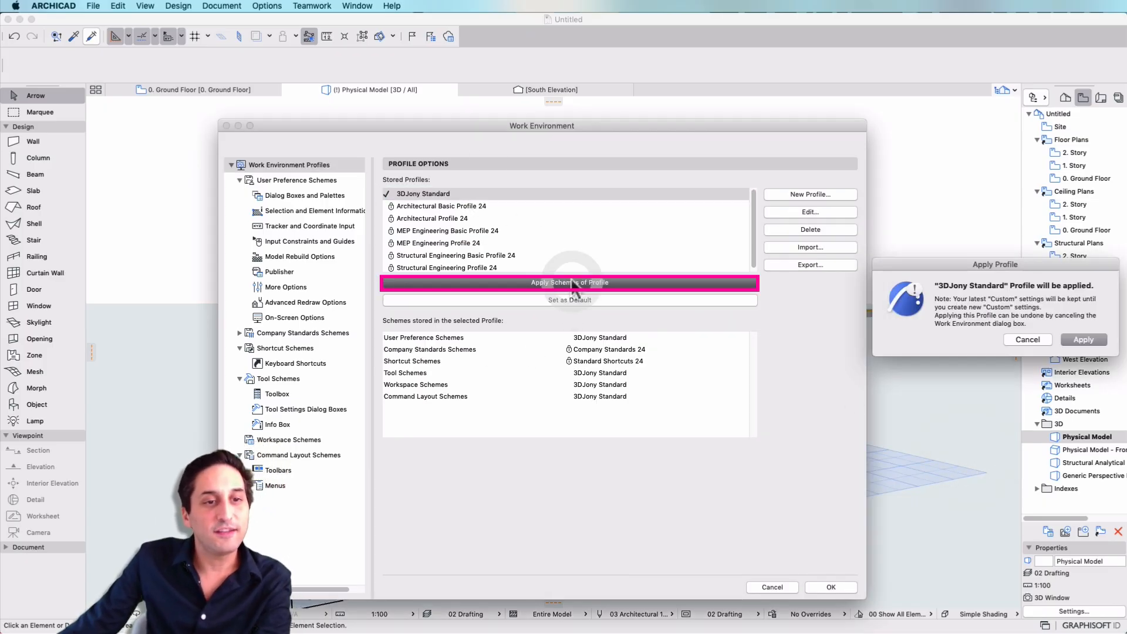
left_click(1083, 340)
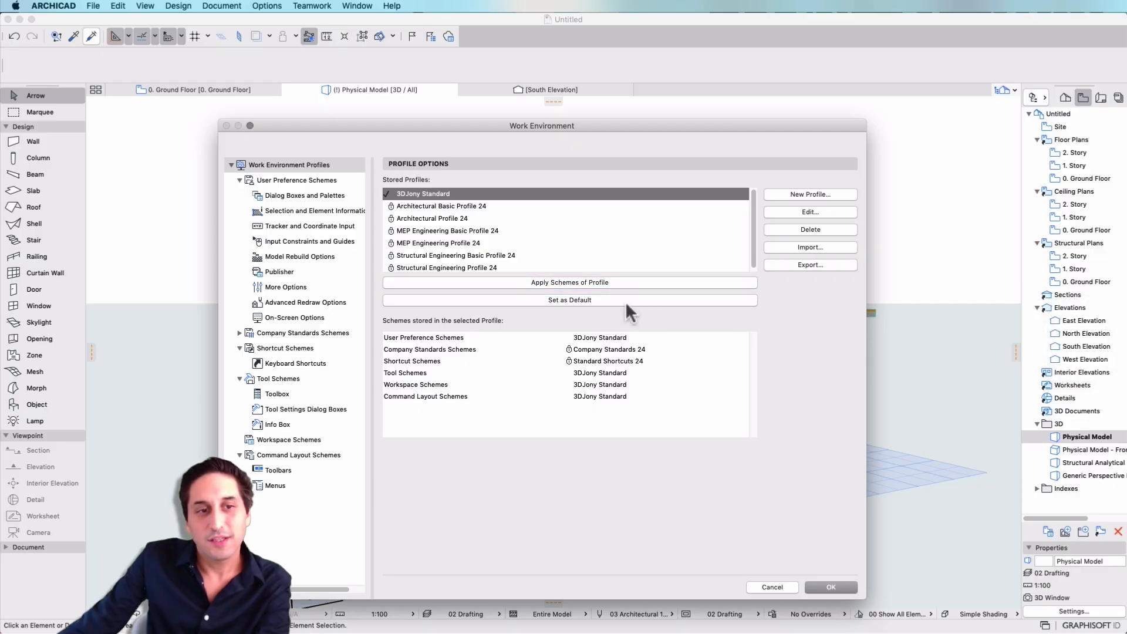
left_click(842, 587)
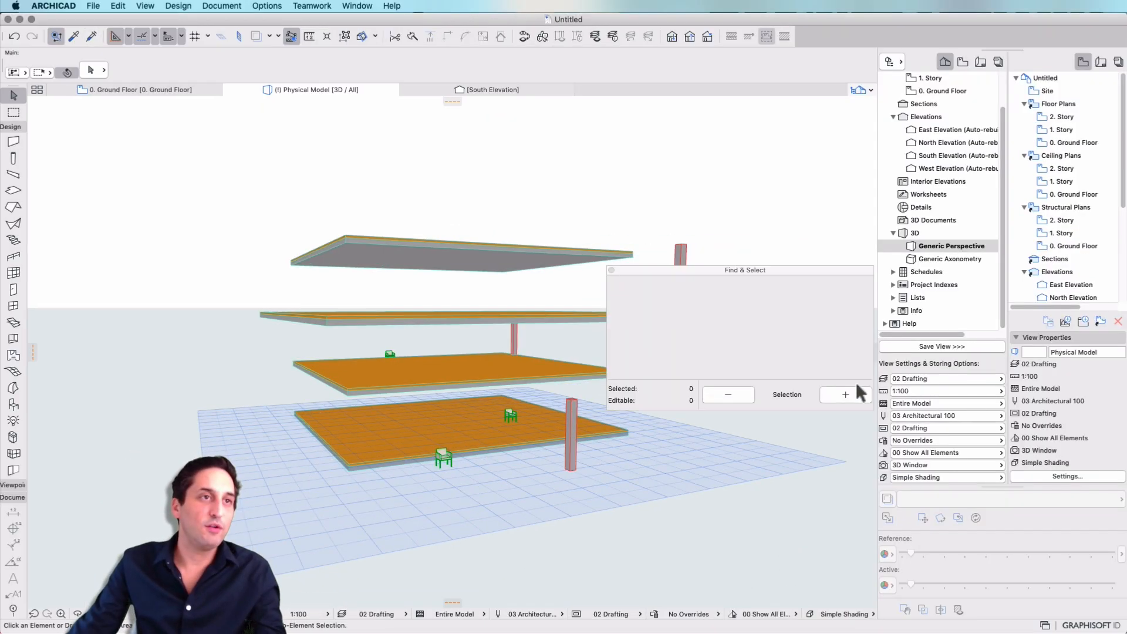
left_click(611, 270)
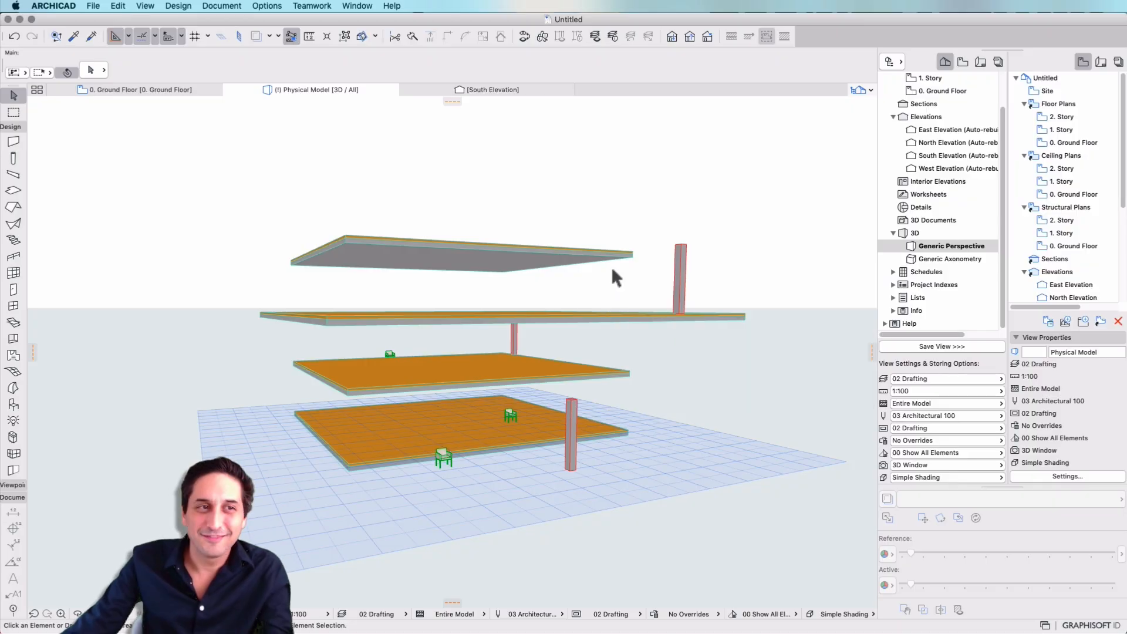